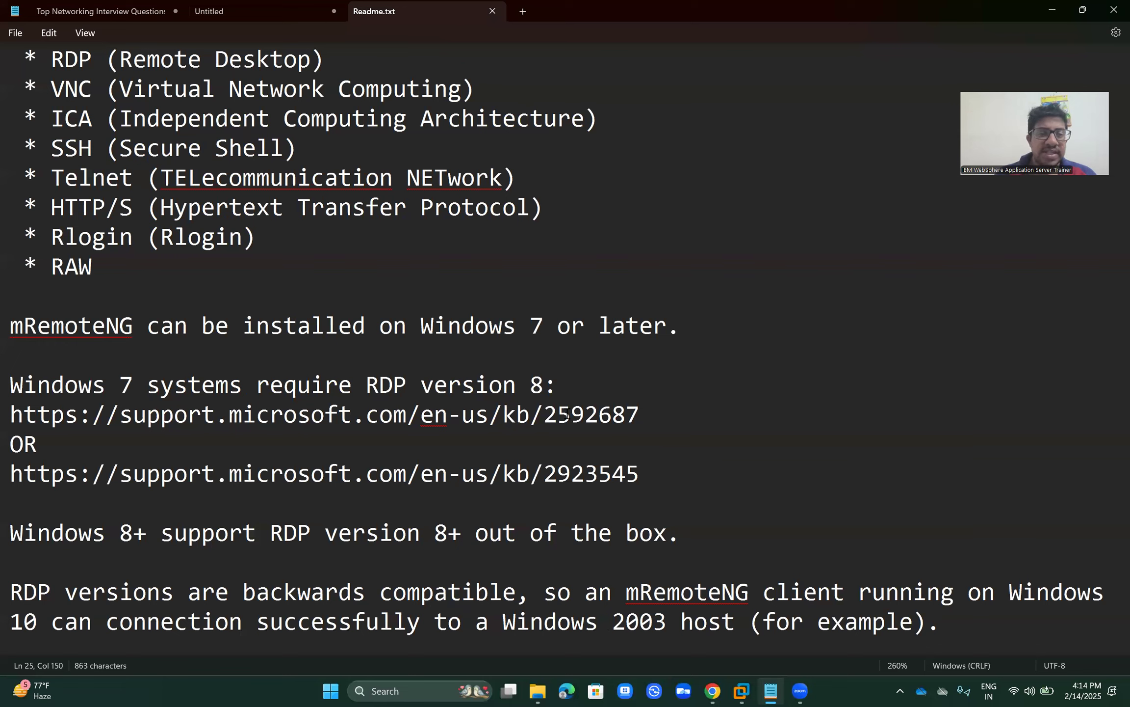
# Step: Read through the readme's opening paragraph and its RDP, VNC, SSH, Telnet and HTTP/S protocol lines
pyautogui.click(567, 412)
pyautogui.press('pageup')
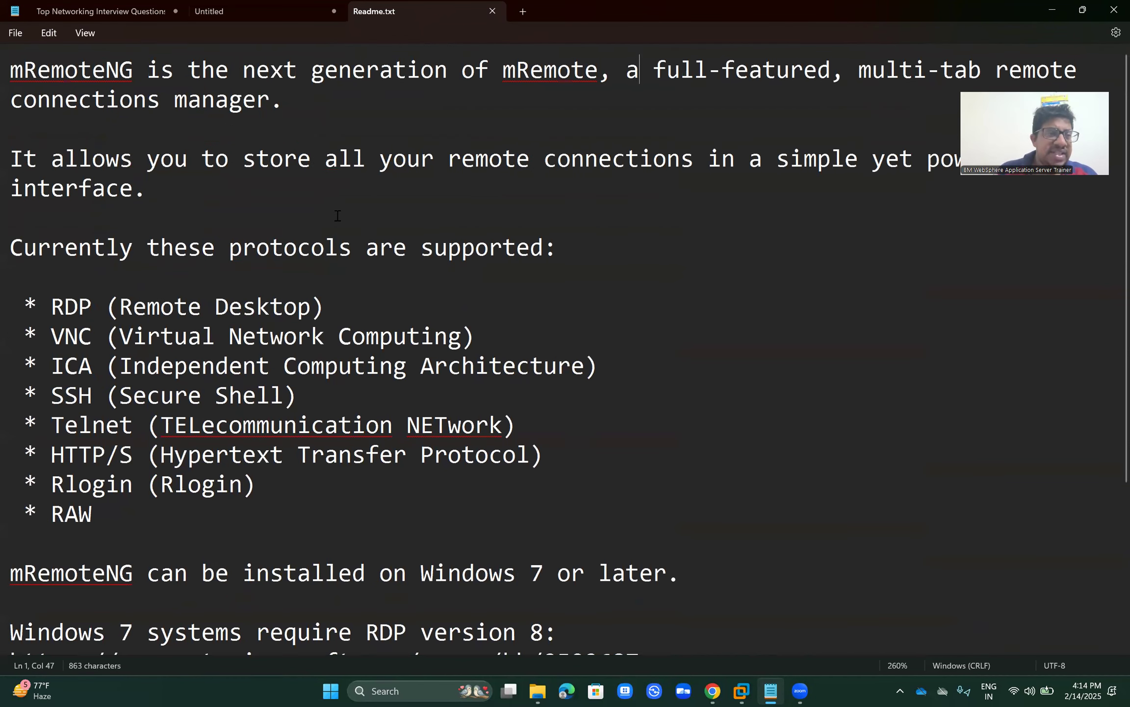
pyautogui.click(10, 64)
pyautogui.moveTo(10, 68); pyautogui.dragTo(231, 122)
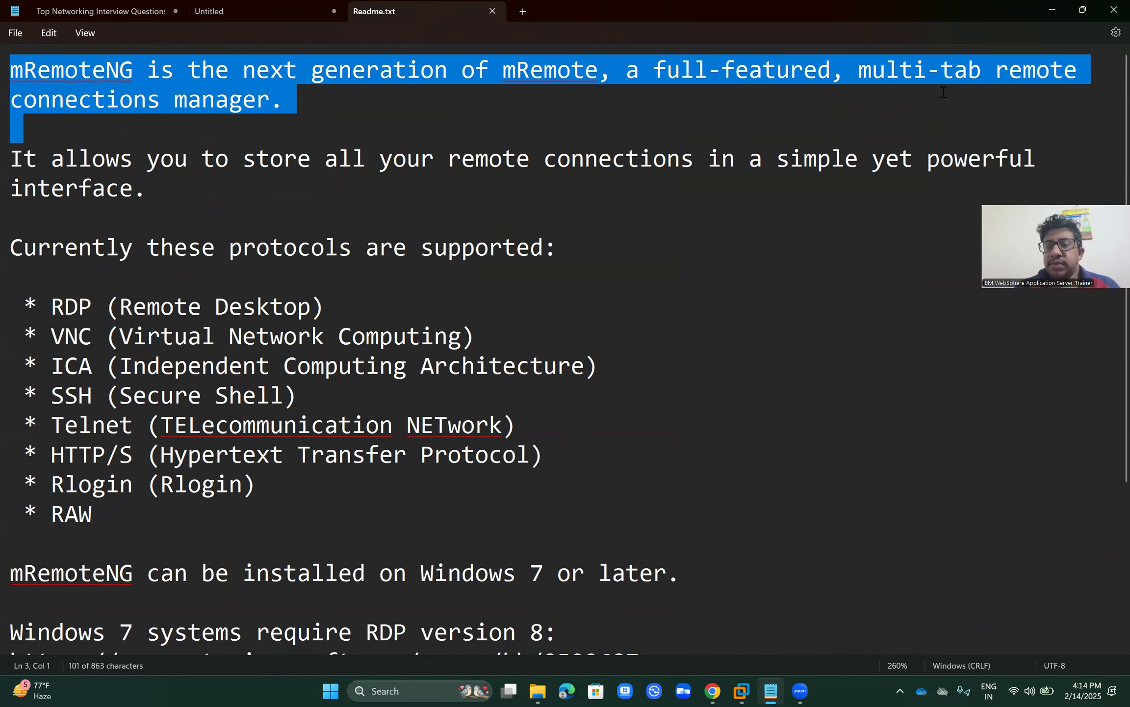
pyautogui.click(737, 97)
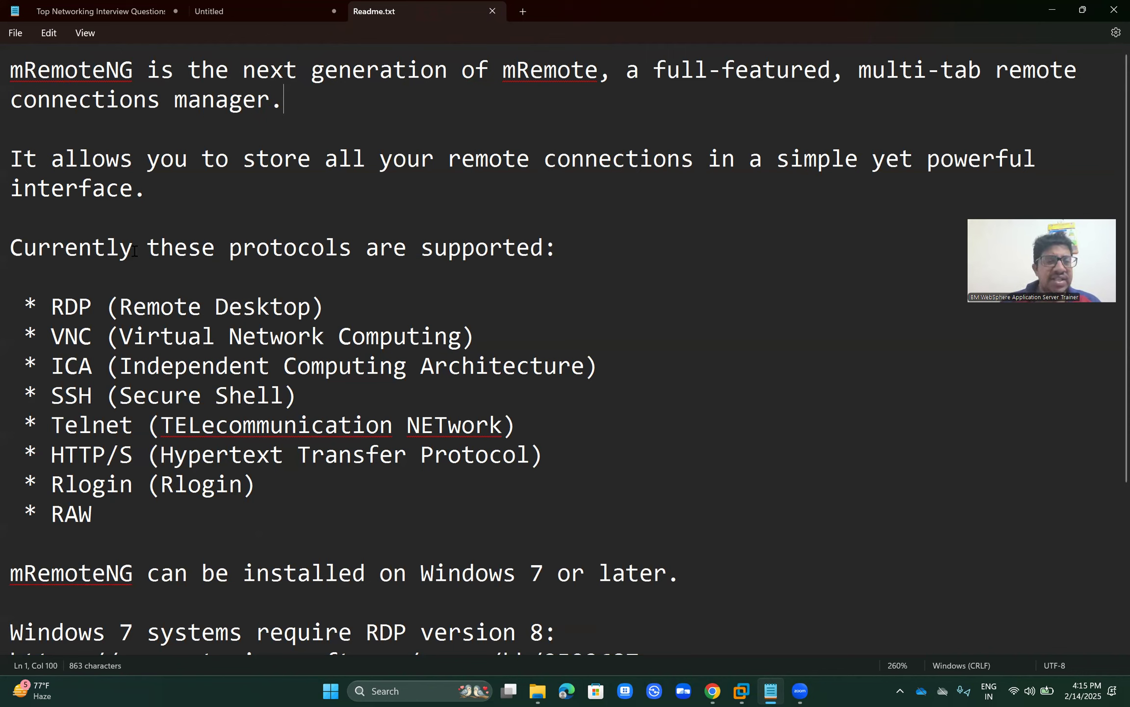
pyautogui.moveTo(50, 305); pyautogui.dragTo(502, 378)
pyautogui.click(502, 375)
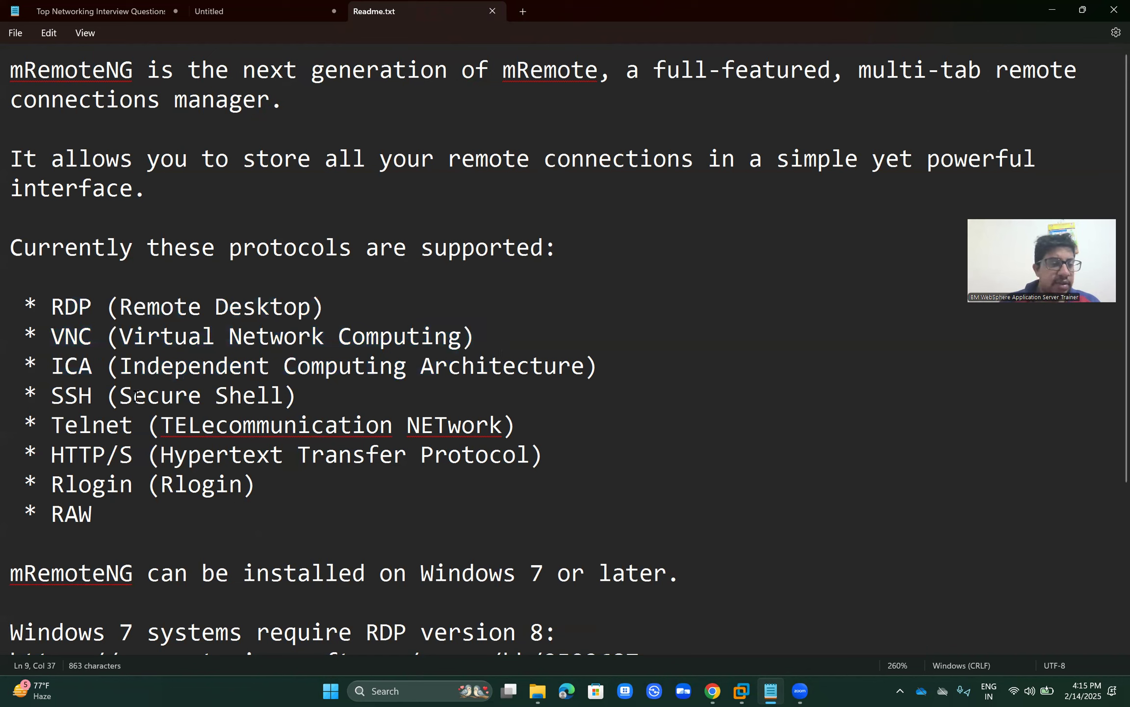
pyautogui.moveTo(39, 395); pyautogui.dragTo(546, 454)
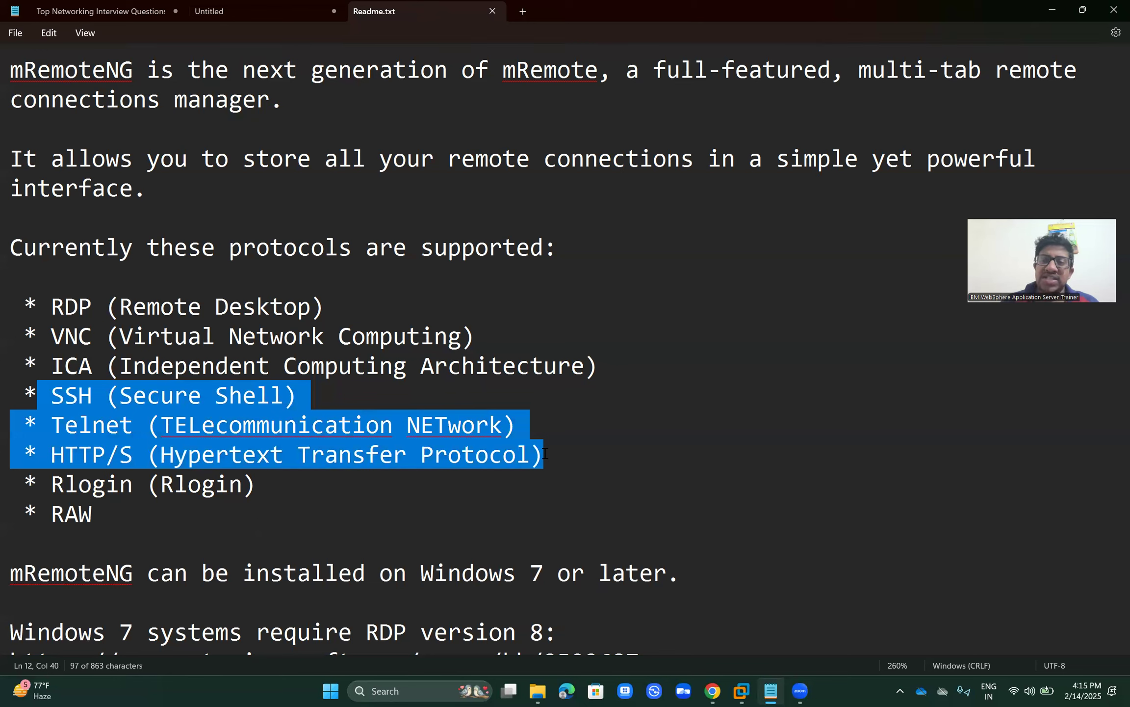
pyautogui.click(545, 452)
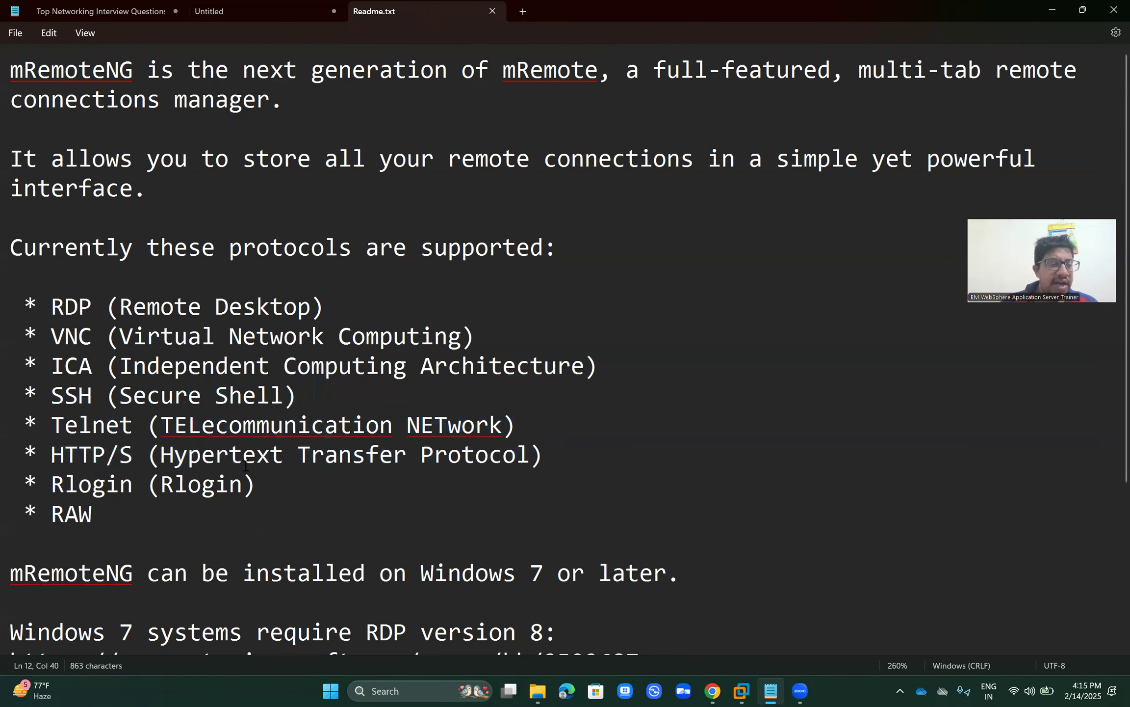
# Step: Read down to the Windows 8+ RDP sentence and the end of the file, dismissing a spelling suggestion
pyautogui.click(145, 520)
pyautogui.press('Down')
pyautogui.press('Down')
pyautogui.press('Down')
pyautogui.press('Down')
pyautogui.press('Down')
pyautogui.press('Down')
pyautogui.press('Down')
pyautogui.press('Down')
pyautogui.press('Down')
pyautogui.press('Down')
pyautogui.press('Down')
pyautogui.press('Down')
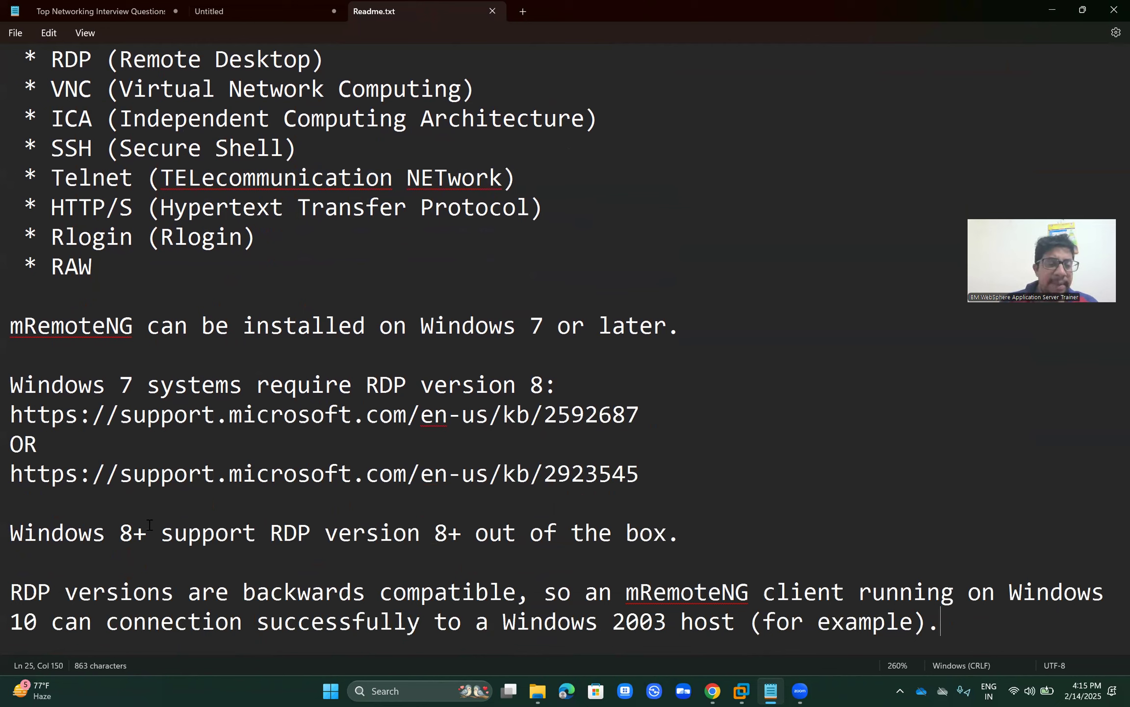
pyautogui.moveTo(170, 533); pyautogui.dragTo(634, 555)
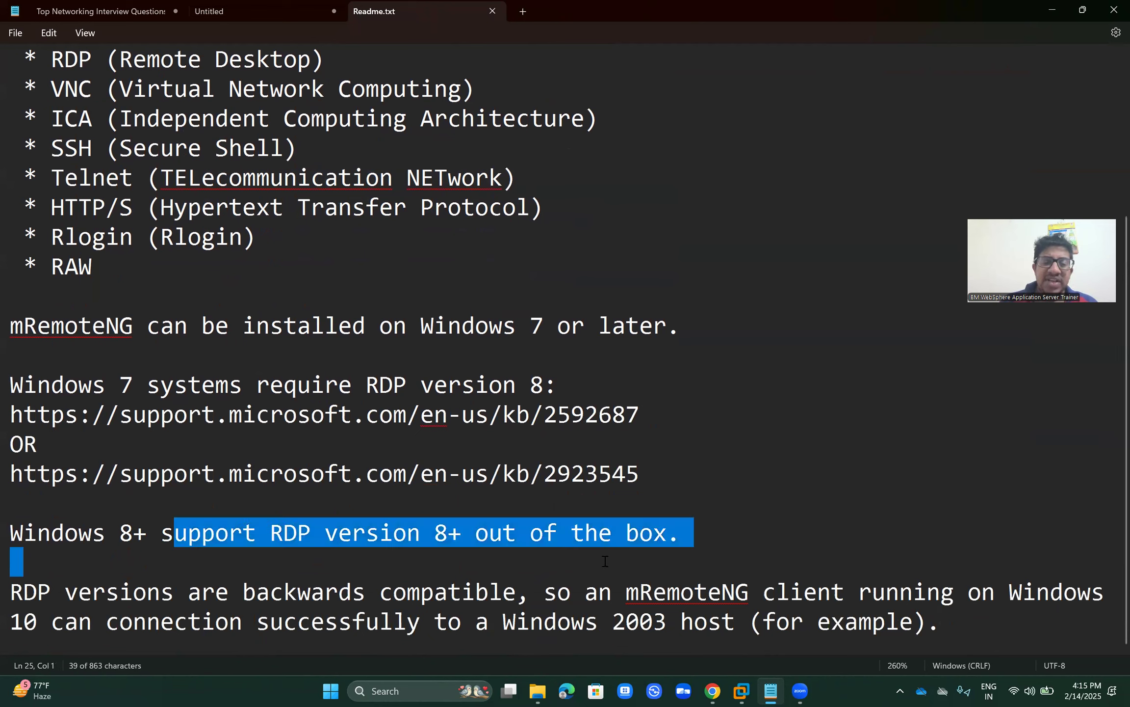
pyautogui.click(634, 556)
pyautogui.hotkey('ctrl', 'End')
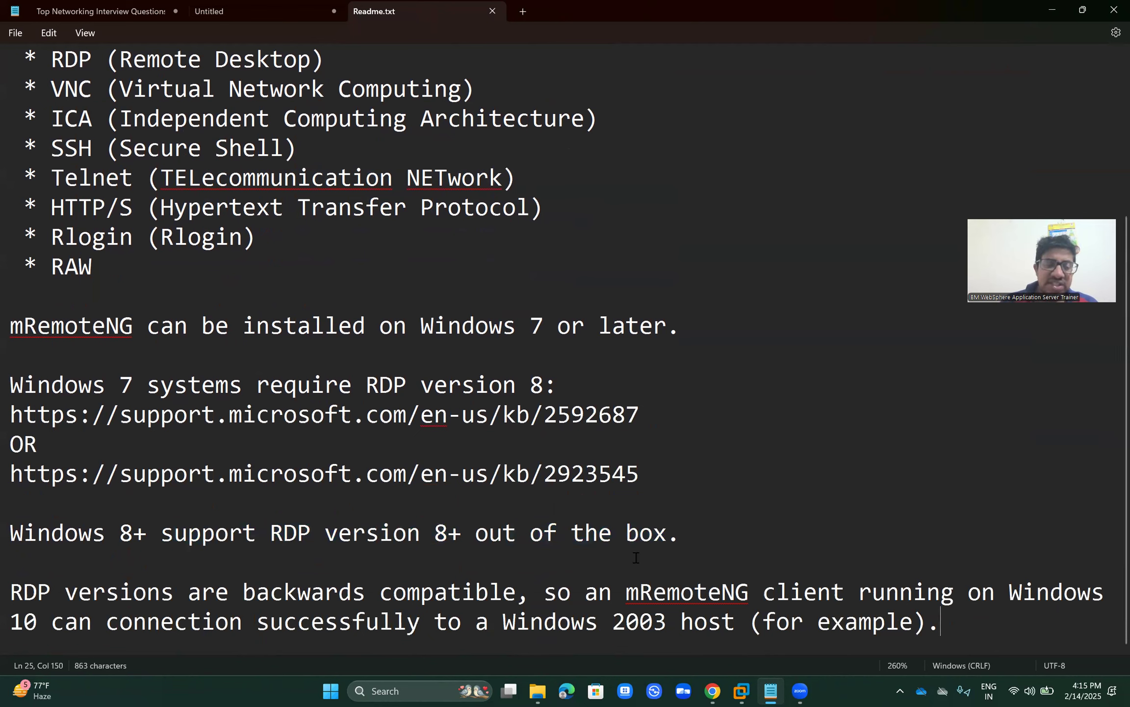
pyautogui.click(672, 538)
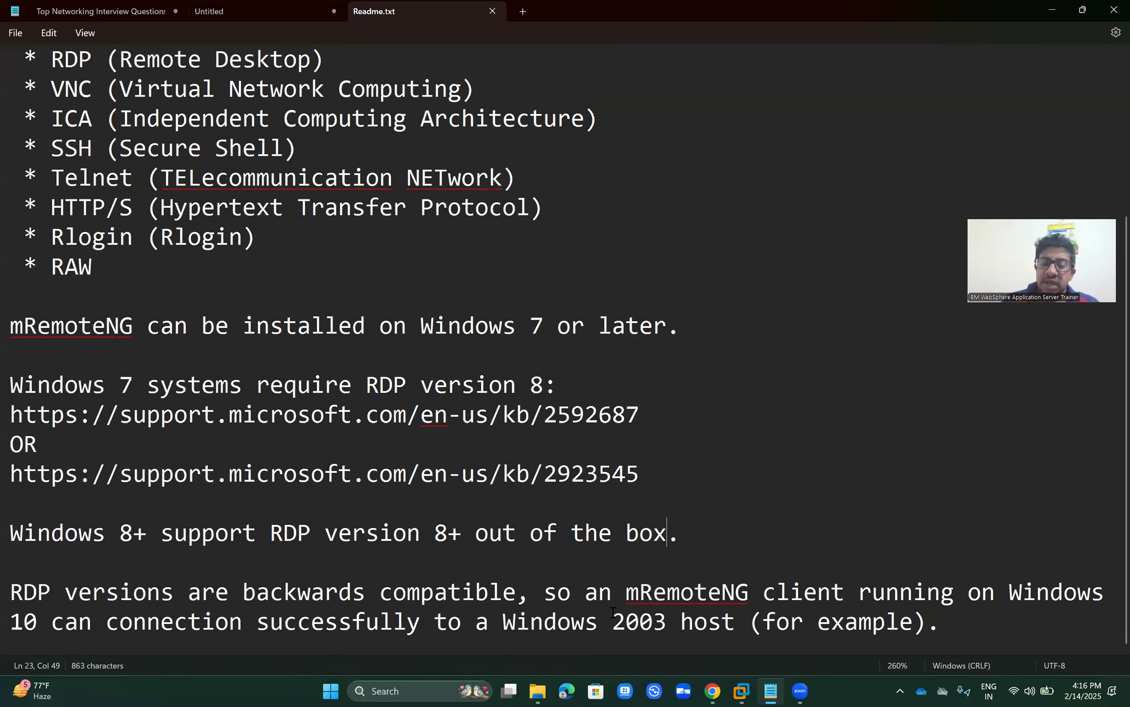
pyautogui.click(666, 602)
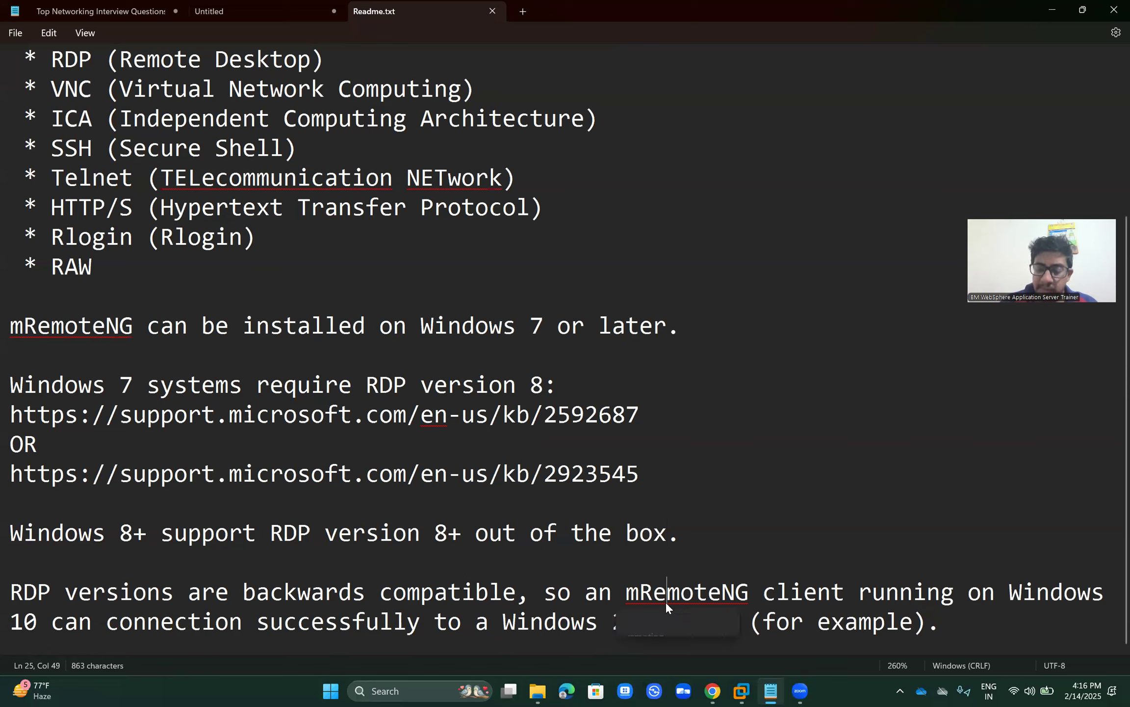
pyautogui.click(762, 433)
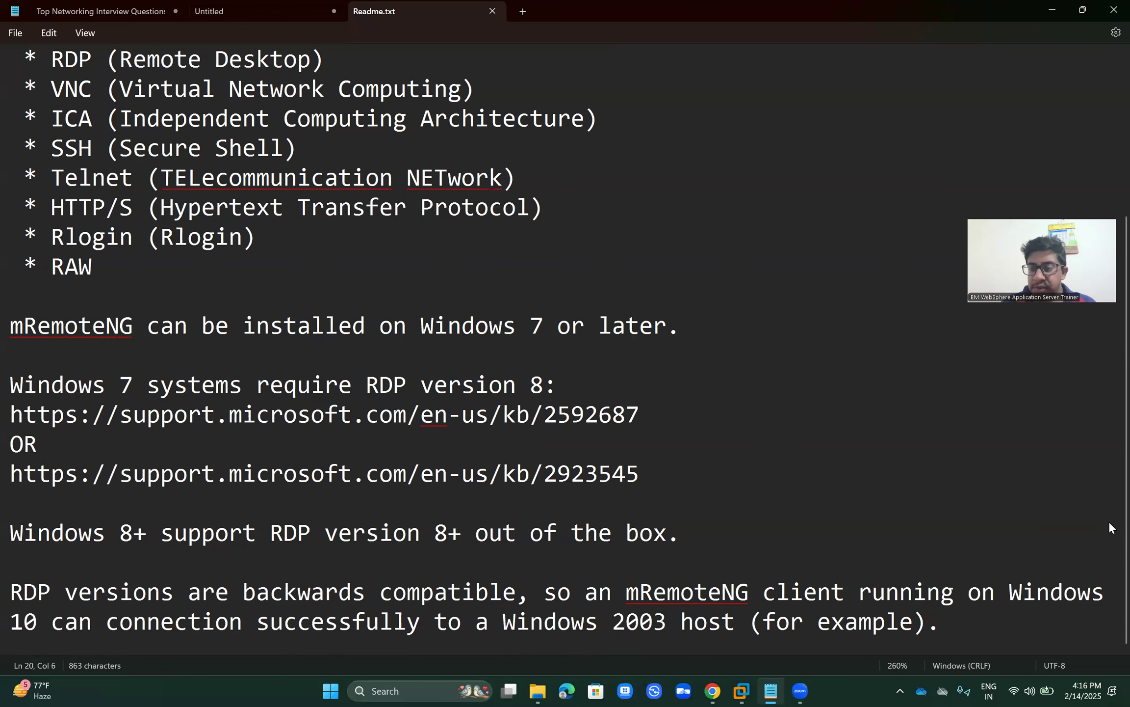
# Step: Zoom Notepad out to 170% so the whole Readme.txt fits on screen
pyautogui.click(942, 592)
pyautogui.scroll(-1, 943, 592)
pyautogui.scroll(-6, 943, 591)
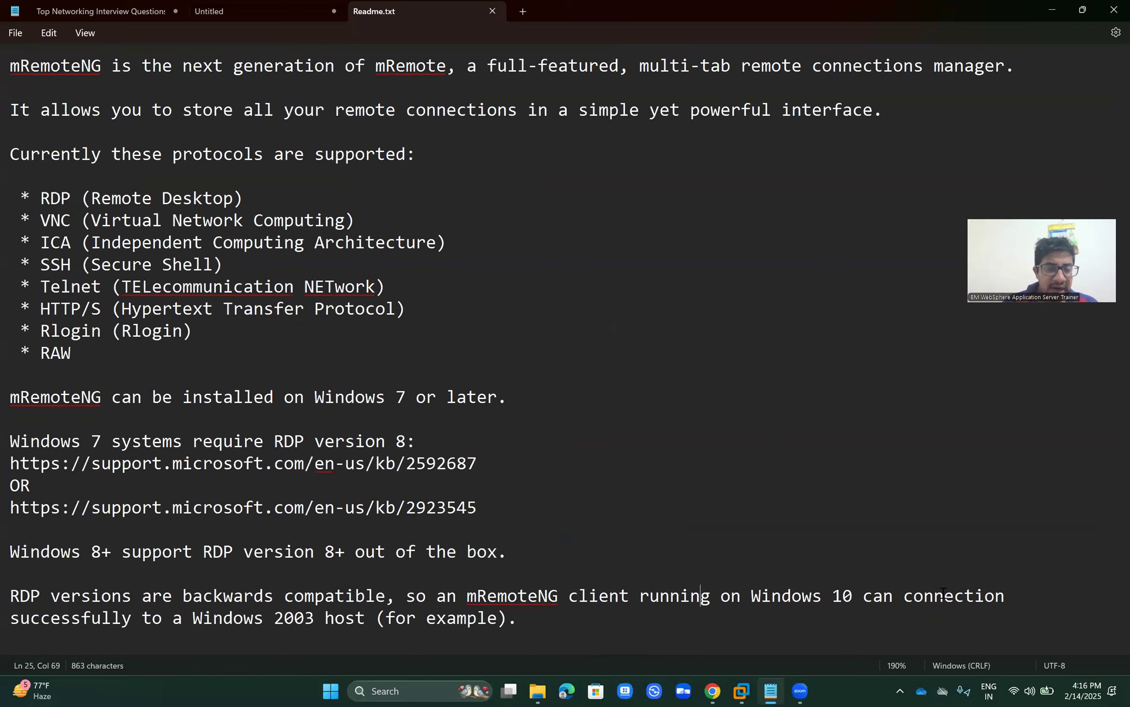
pyautogui.scroll(-2, 943, 591)
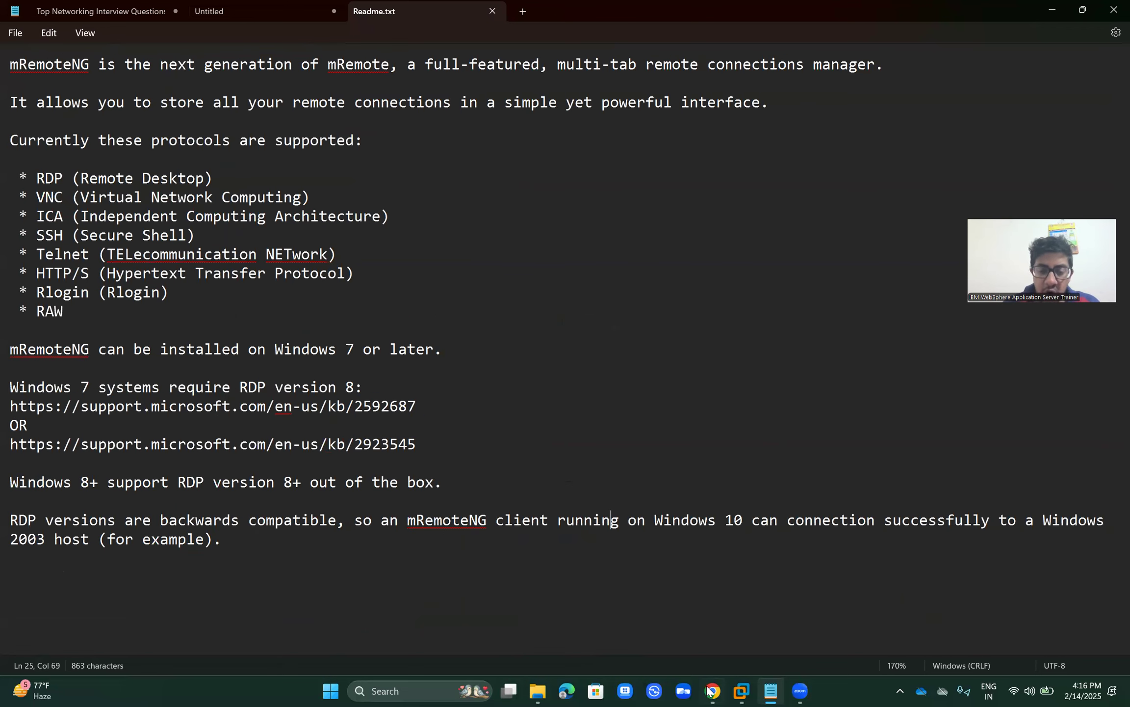
# Step: Search the web for mremoteng and open the official Home | mRemoteNG page
pyautogui.moveTo(713, 691)
pyautogui.click(709, 634)
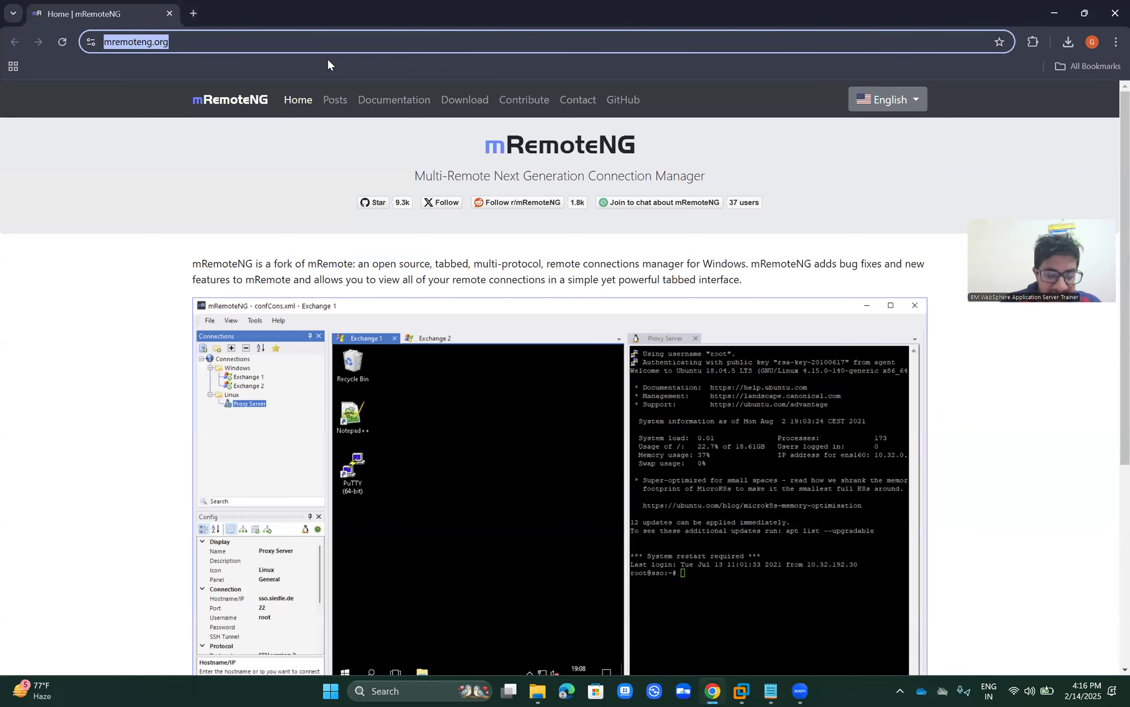
pyautogui.write('mremoten')
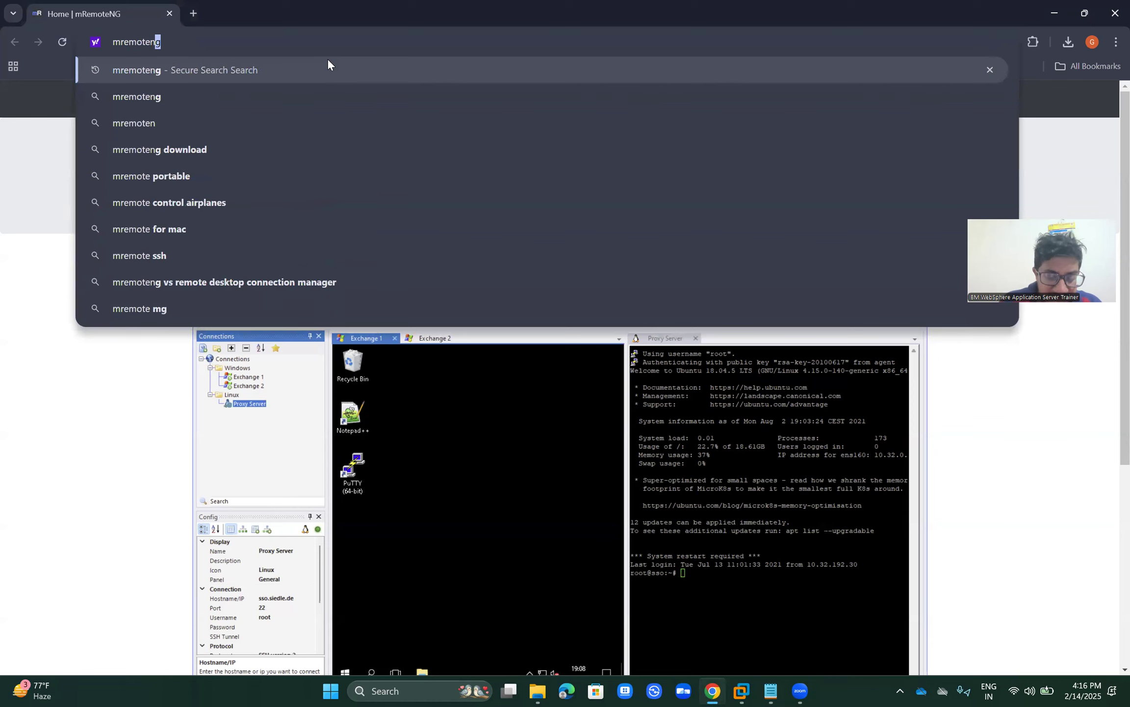
pyautogui.write('g')
pyautogui.press('Return')
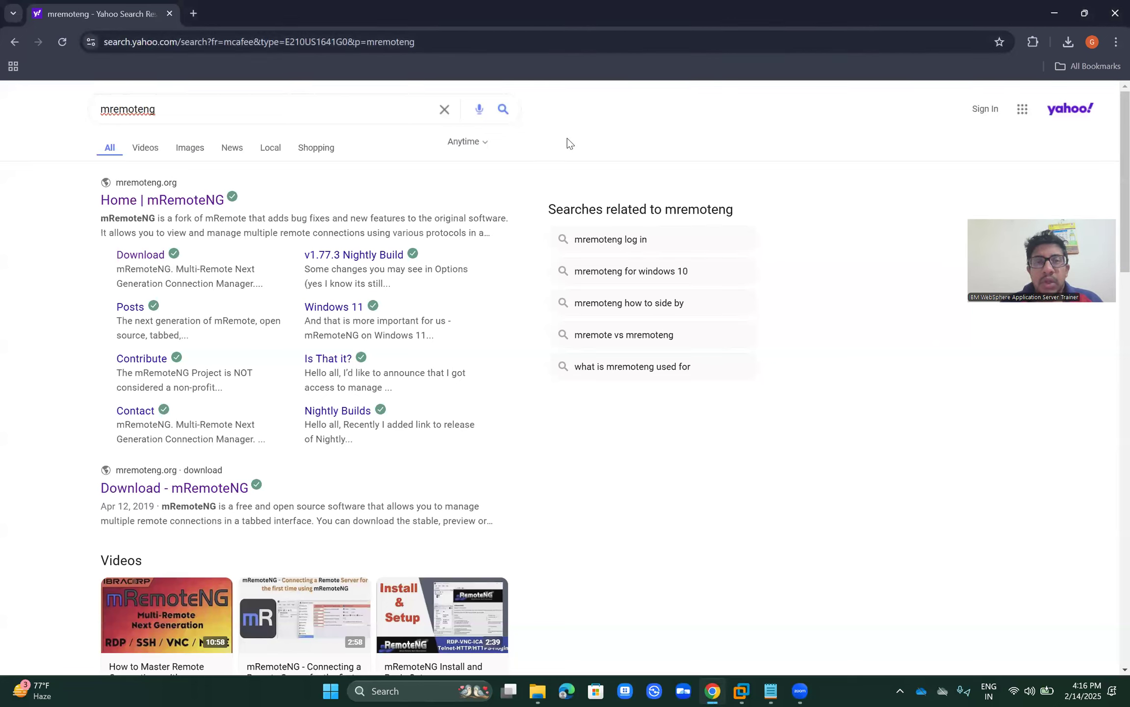
pyautogui.click(183, 202)
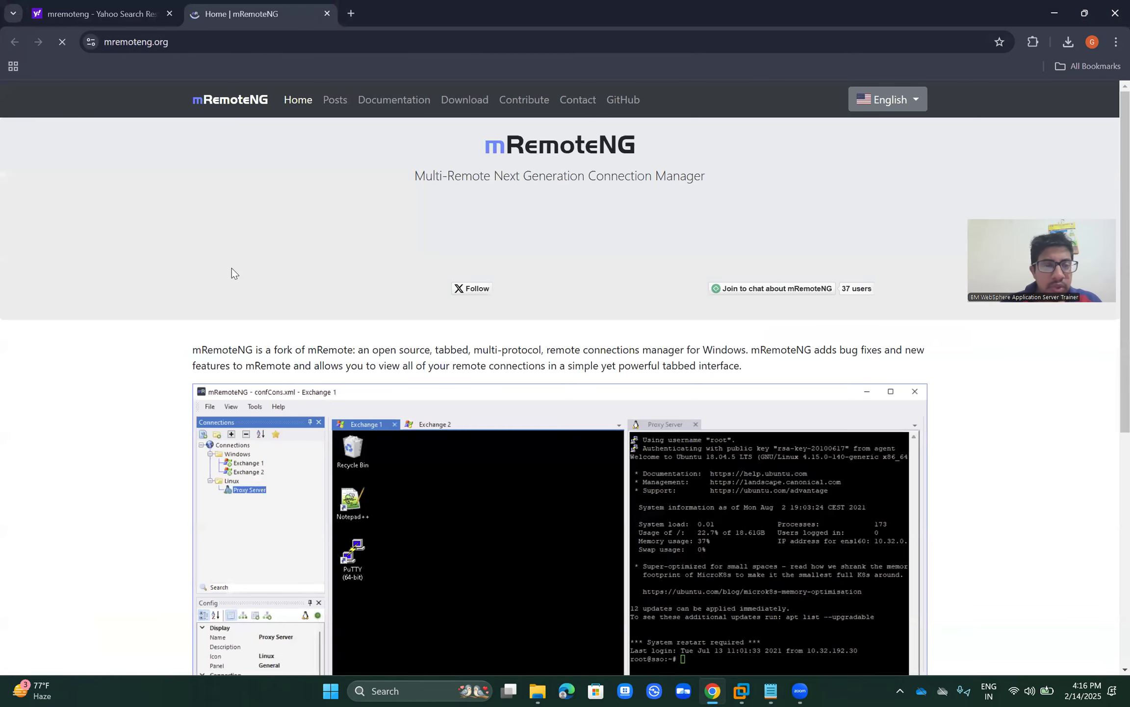
# Step: Enlarge the home page, review its supported-protocols list, then go to the Download page
pyautogui.hotkey('ctrl', '+')
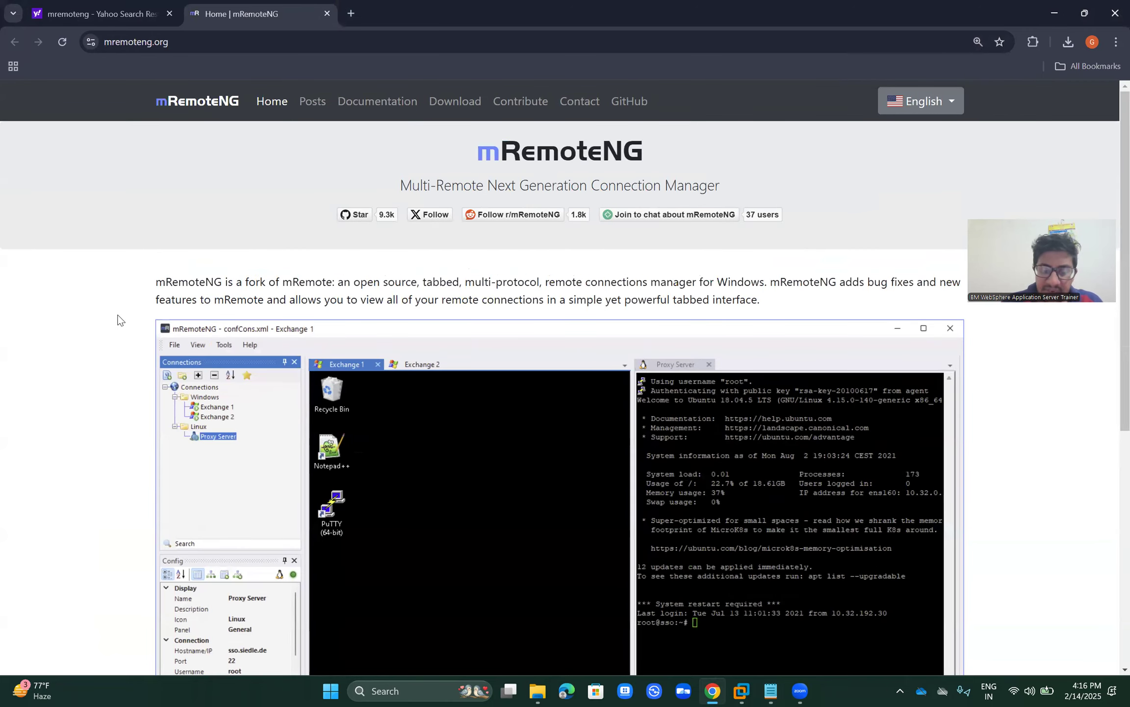
pyautogui.scroll(-3, 119, 320)
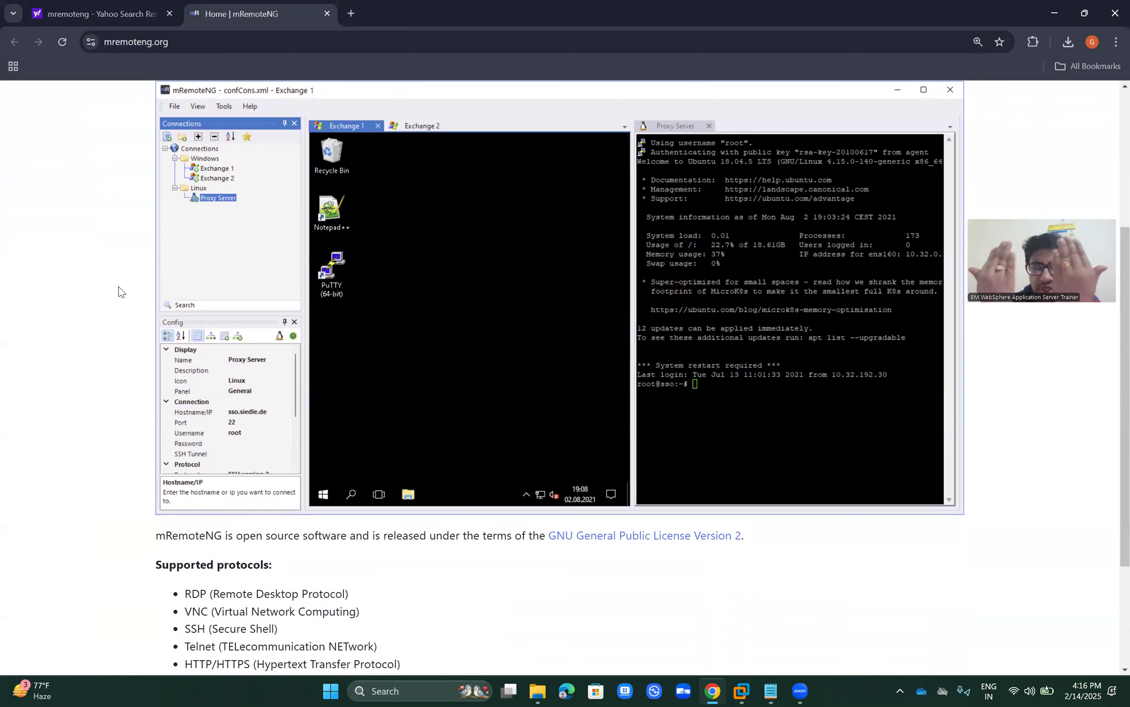
pyautogui.scroll(-3, 118, 291)
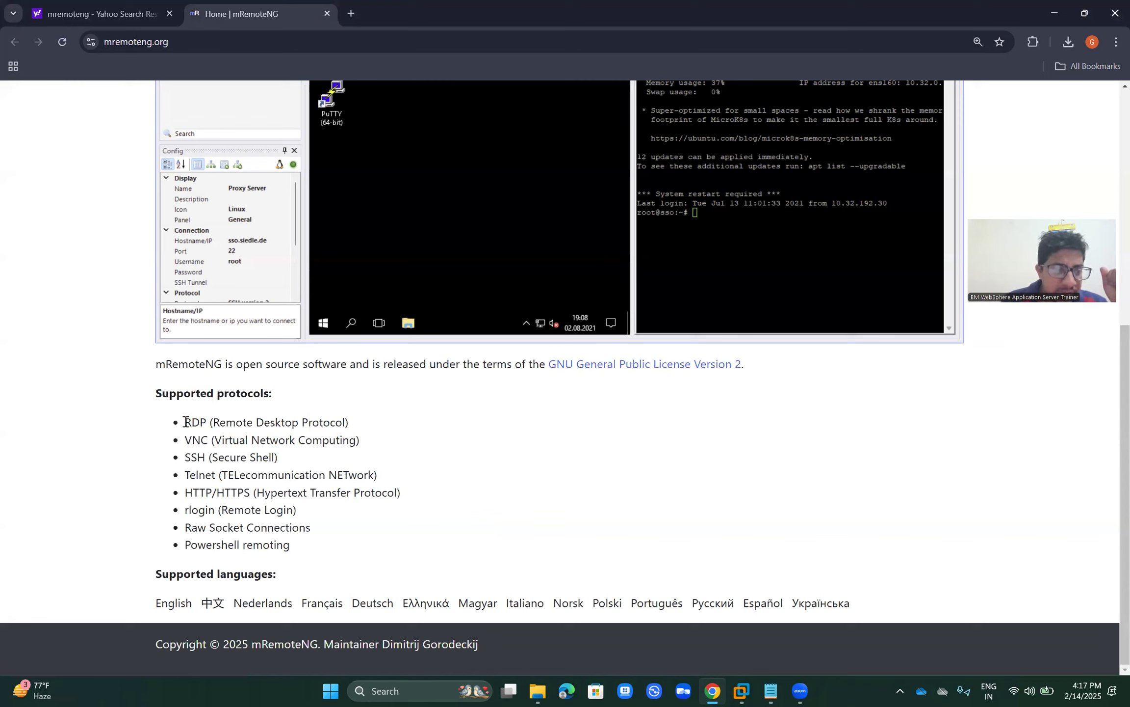
pyautogui.moveTo(187, 422); pyautogui.dragTo(350, 522)
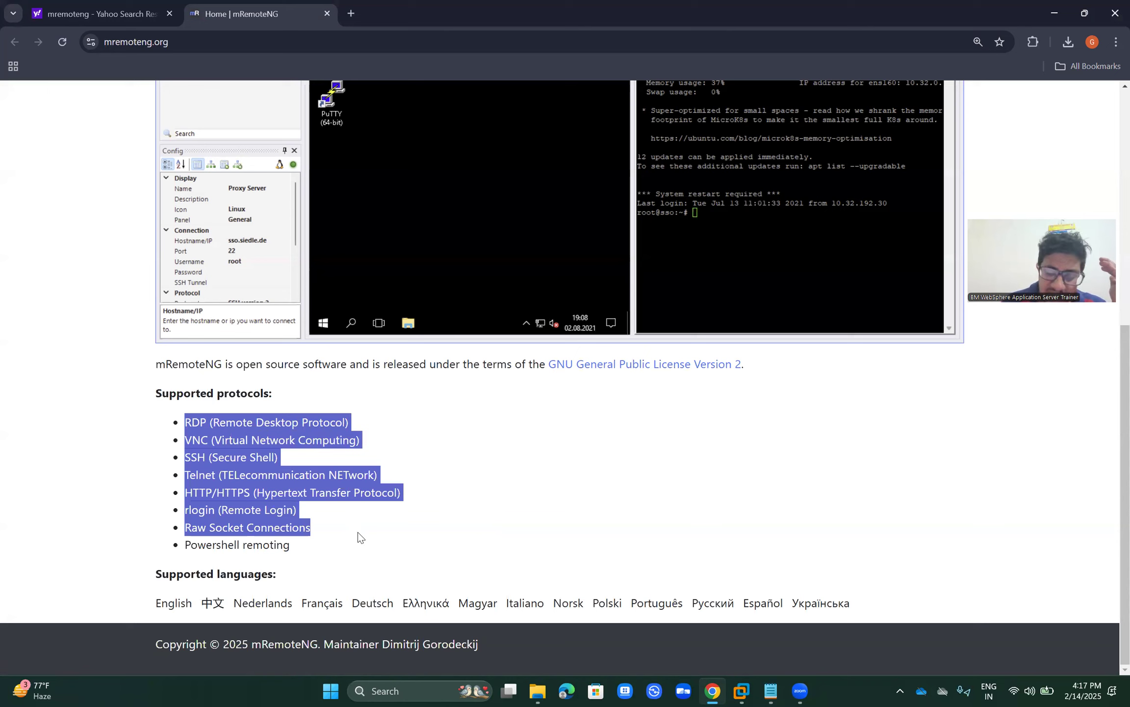
pyautogui.click(359, 536)
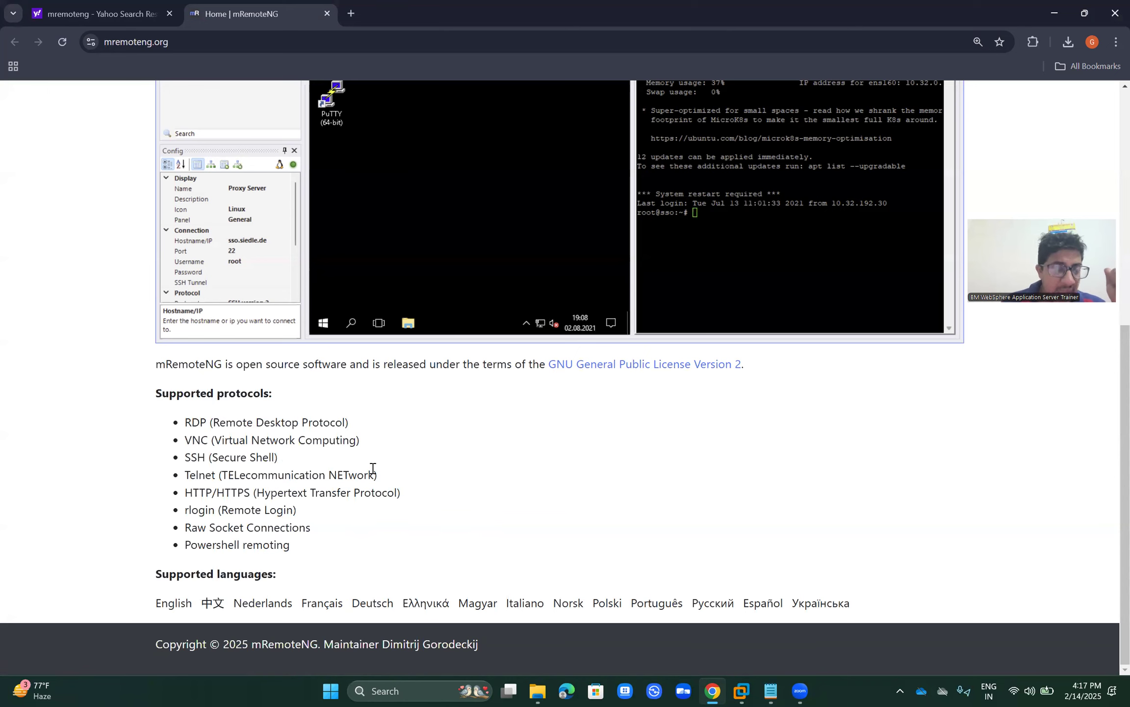
pyautogui.scroll(8, 373, 468)
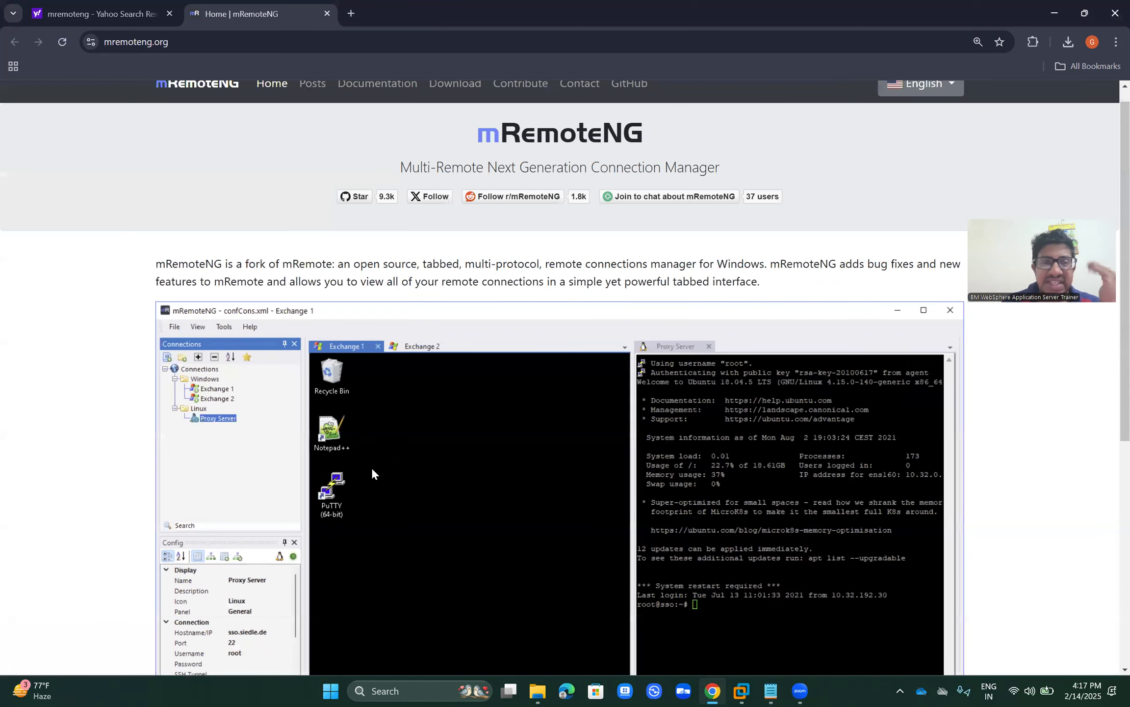
pyautogui.scroll(1, 372, 473)
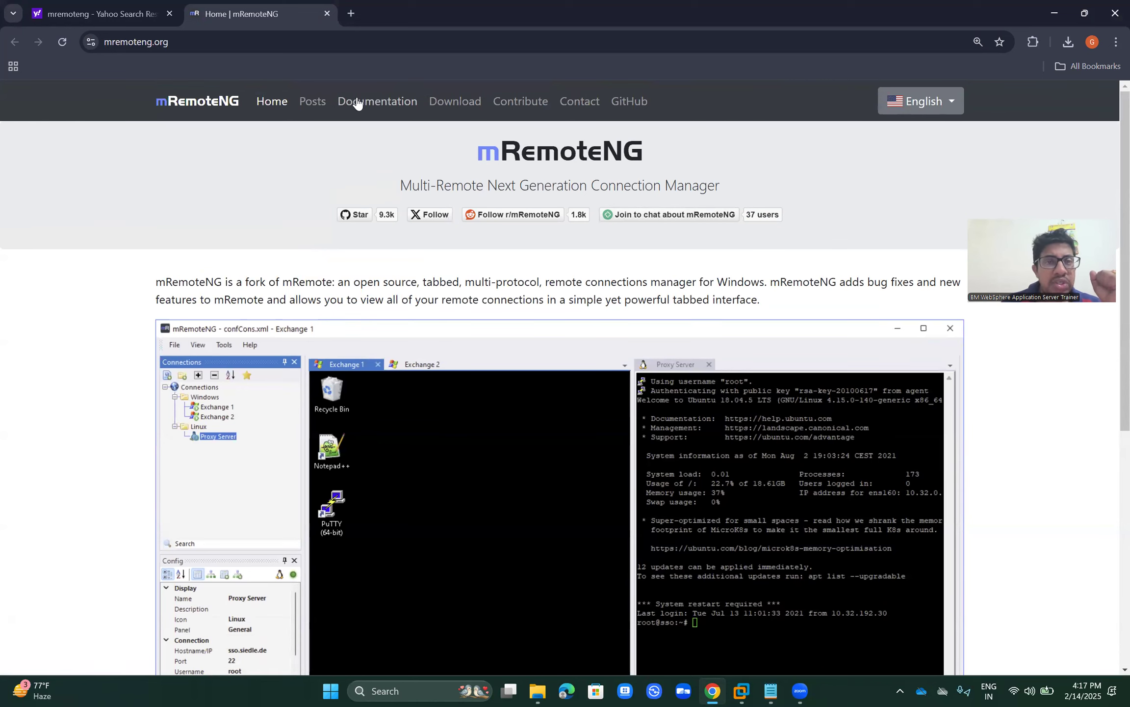
pyautogui.click(457, 109)
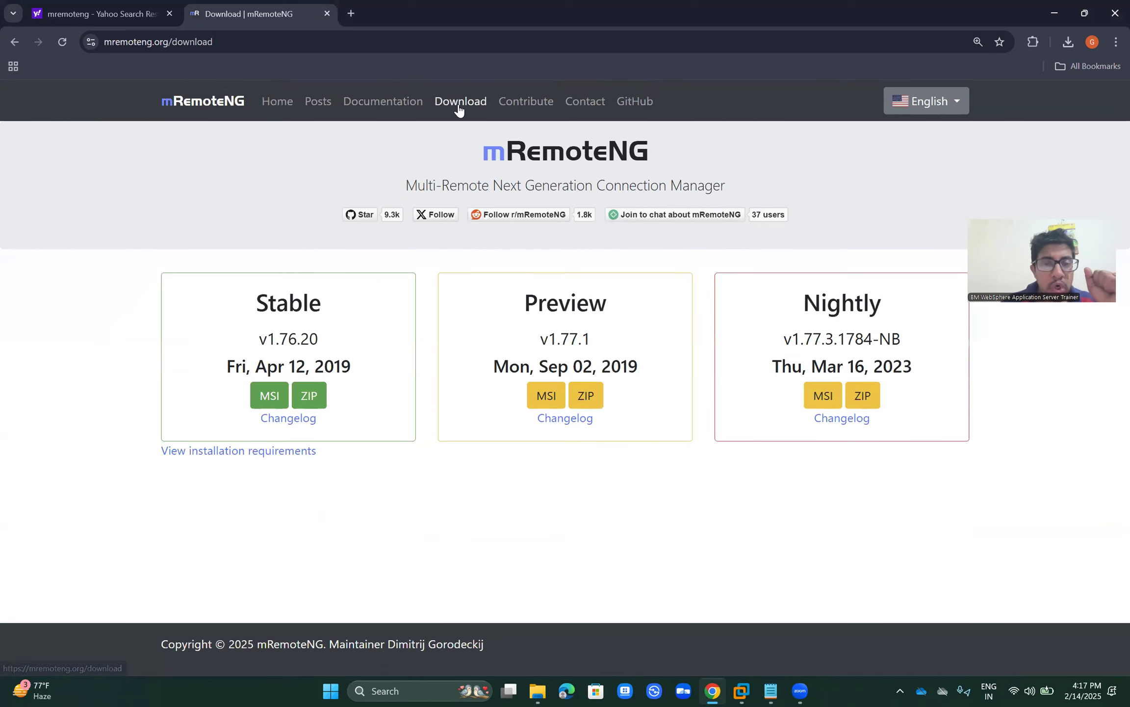
# Step: Download the Stable v1.76.20 ZIP and switch to the extracted mRemoteNG-Portable-1.76.20.24669 folder
pyautogui.click(310, 398)
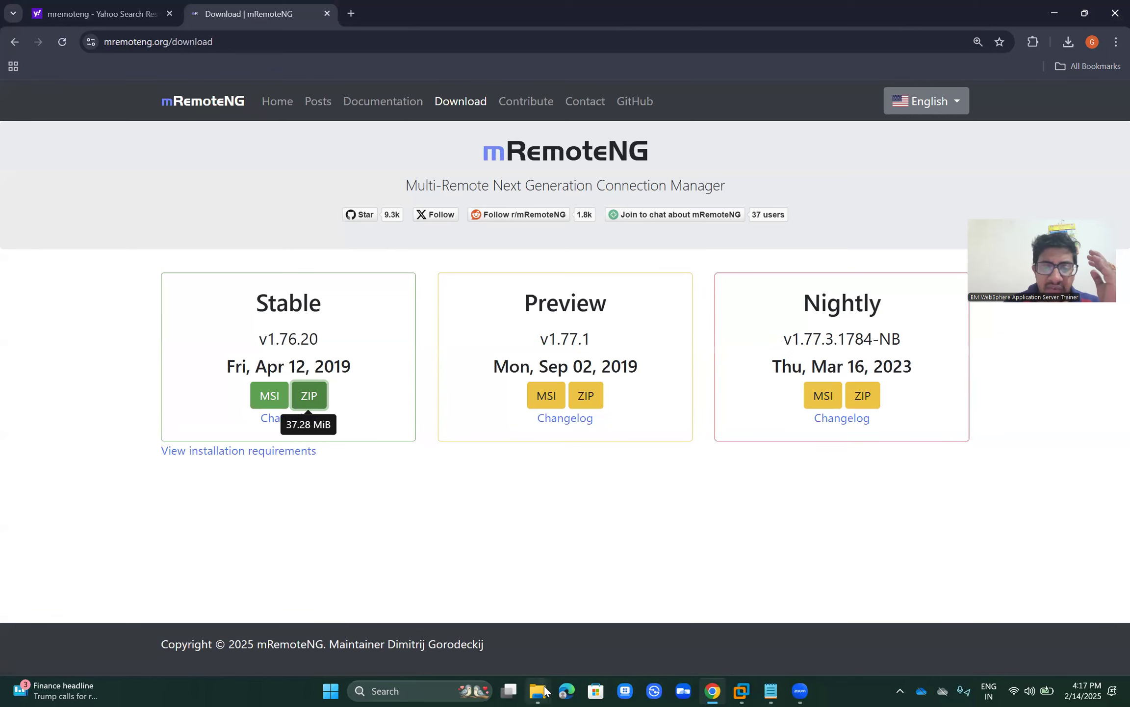
pyautogui.moveTo(545, 691)
pyautogui.click(581, 617)
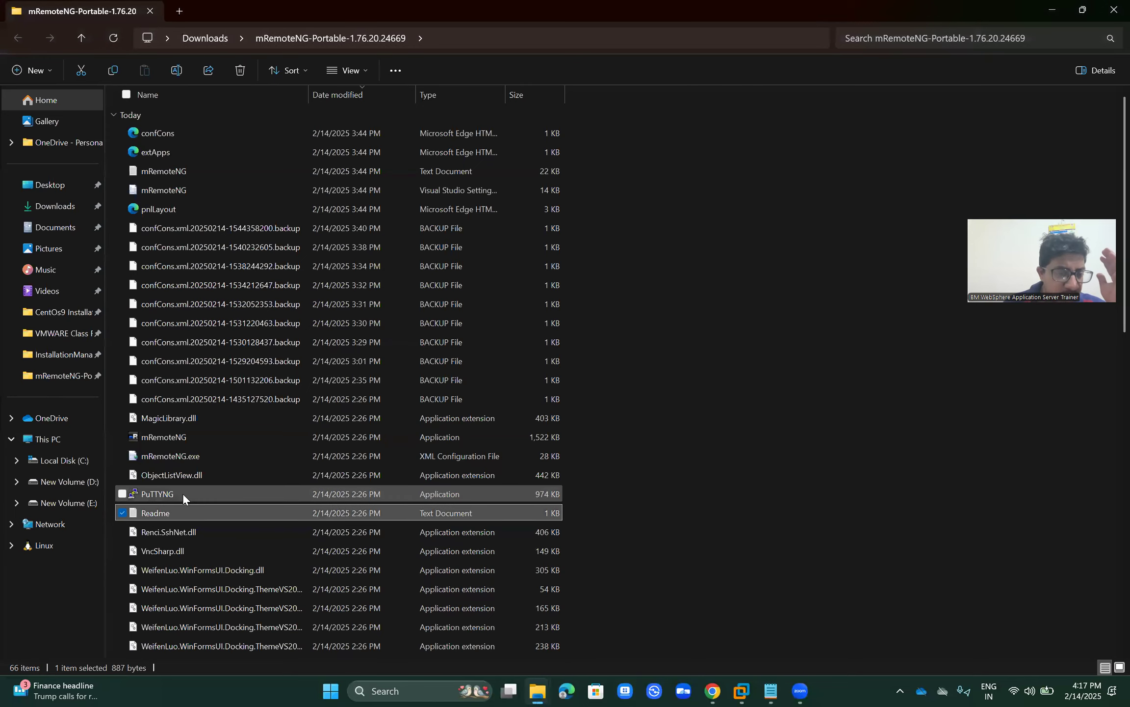
# Step: Open mRemoteNG.exe from its right-click menu in the portable folder
pyautogui.click(177, 436)
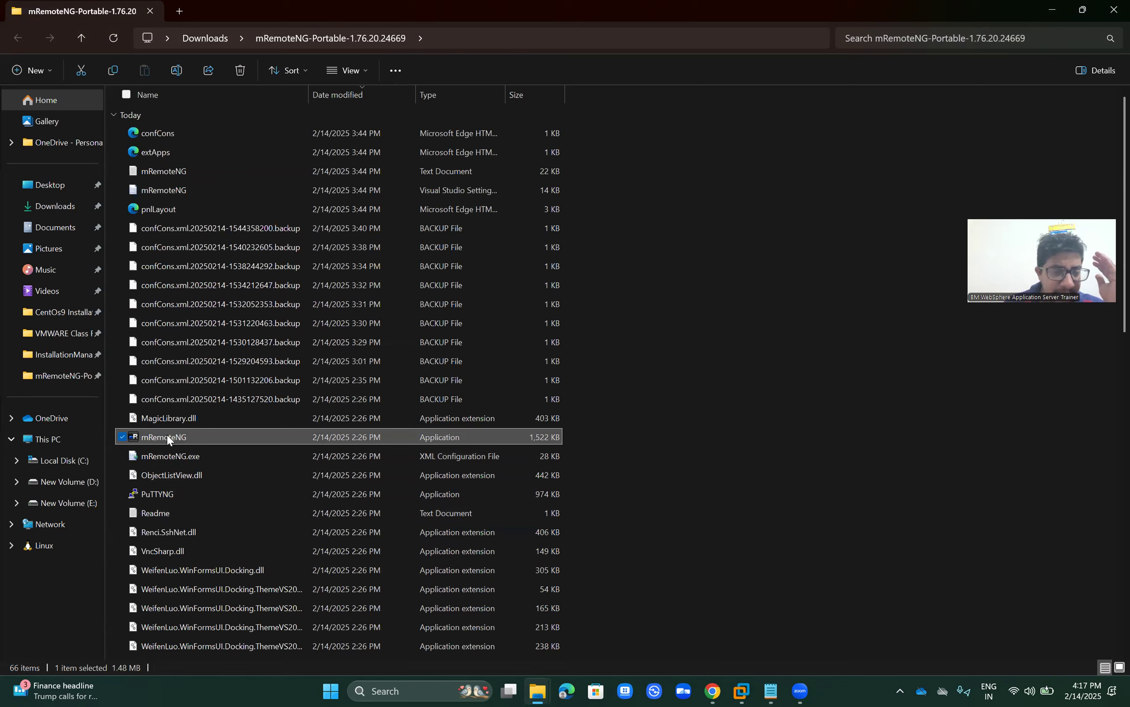
pyautogui.rightClick(201, 431)
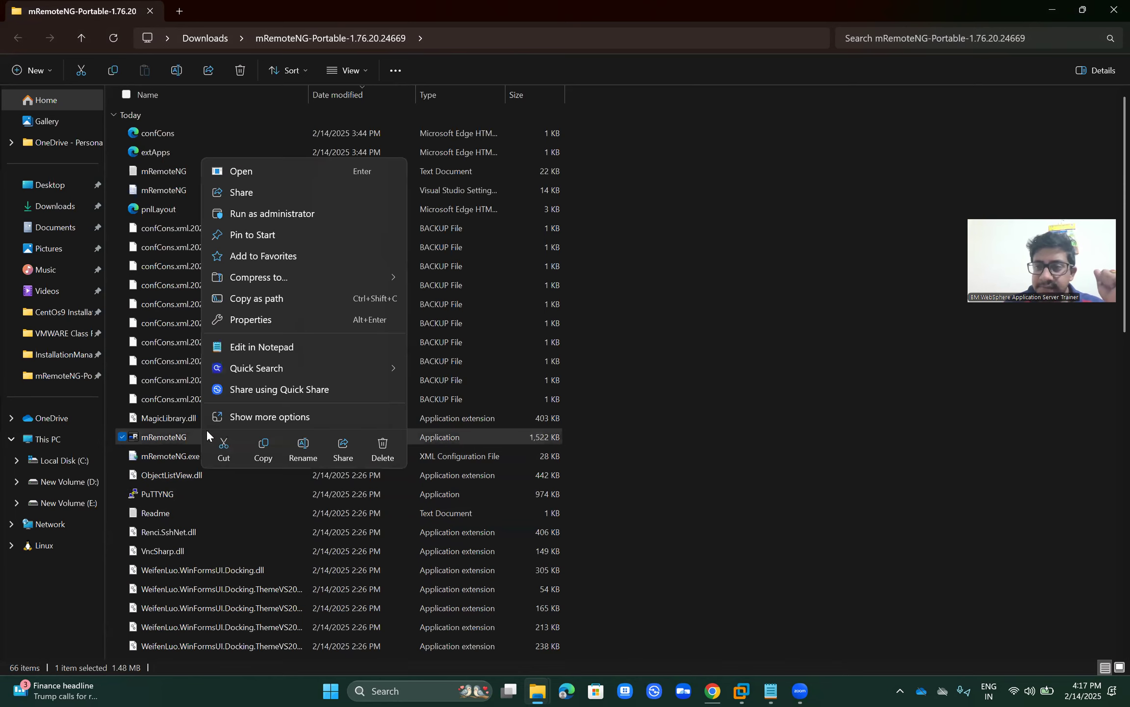
pyautogui.click(244, 171)
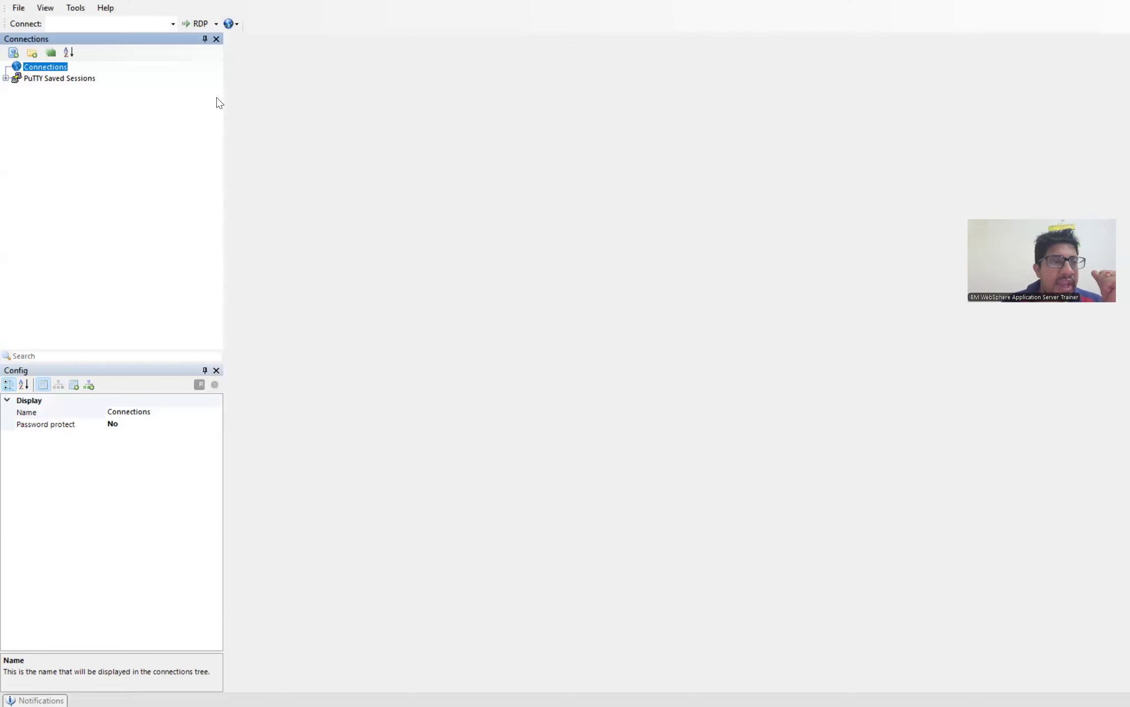
# Step: Expand PuTTY Saved Sessions and connect with Default Settings to 192.168.102.128 on port 22
pyautogui.click(64, 78)
pyautogui.doubleClick(63, 78)
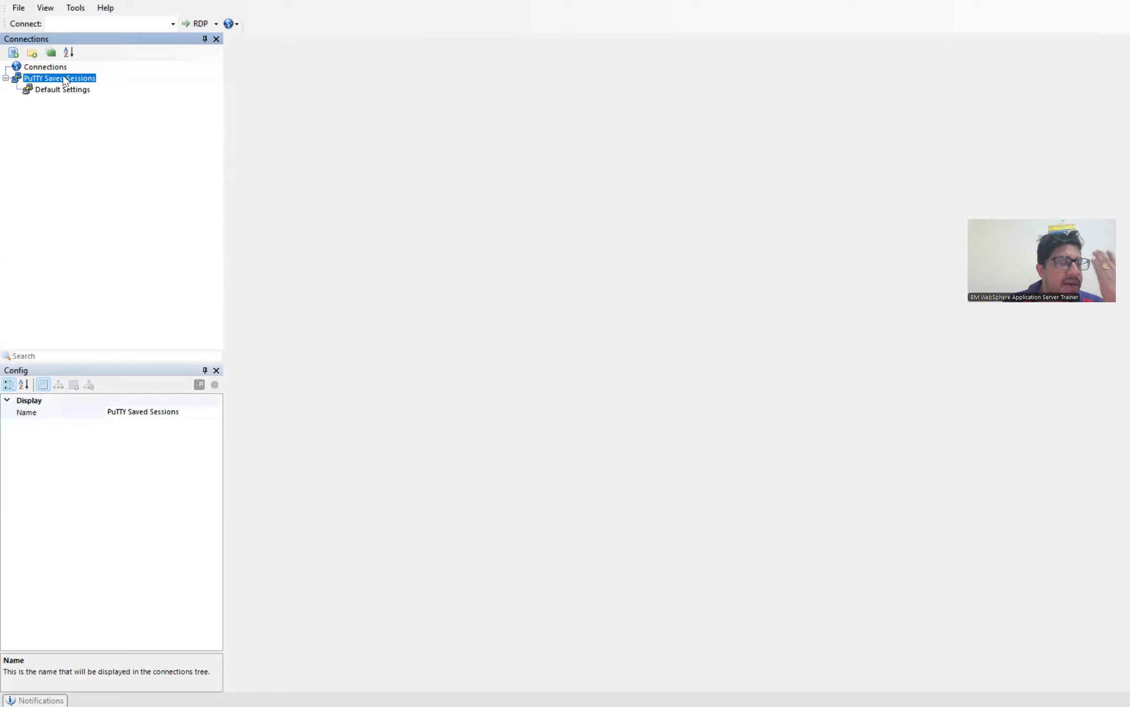
pyautogui.doubleClick(62, 89)
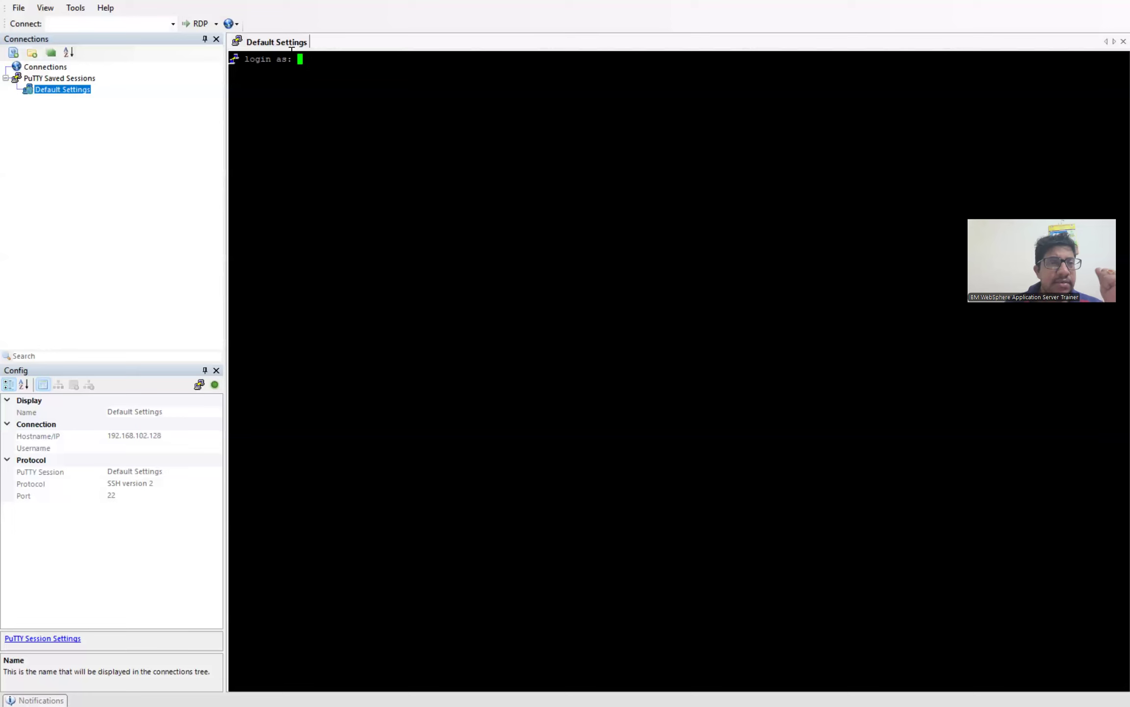
# Step: Look through the session tab and connection context menus, ending on the tab's menu
pyautogui.rightClick(283, 47)
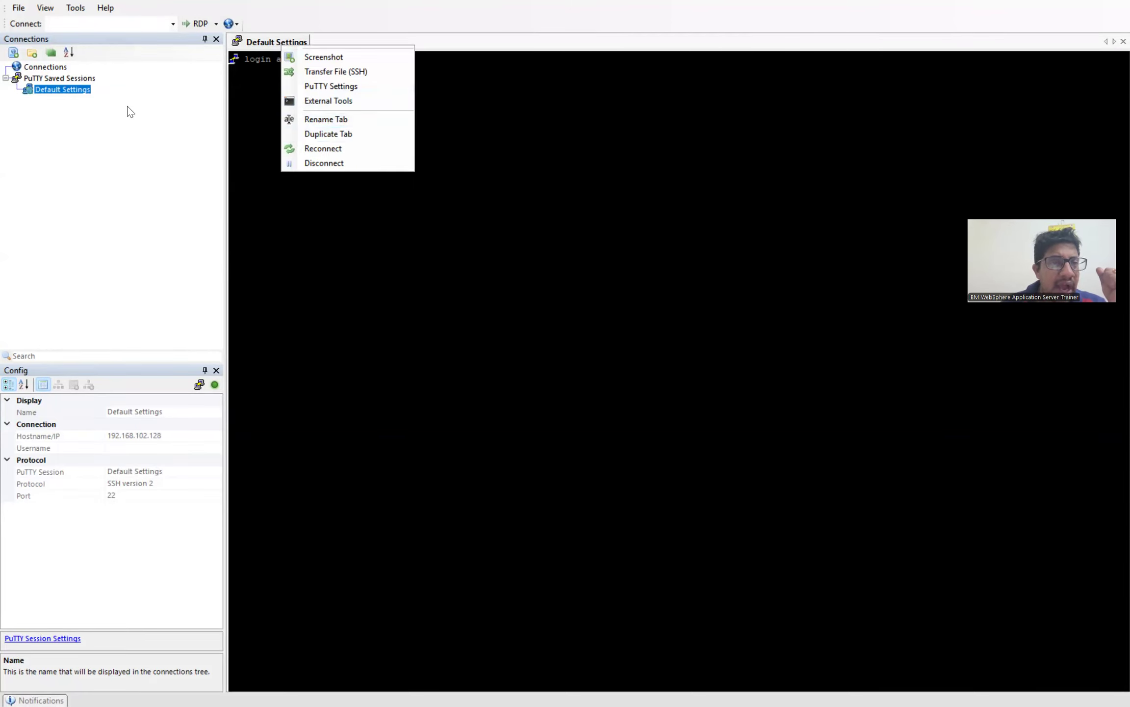
pyautogui.click(63, 97)
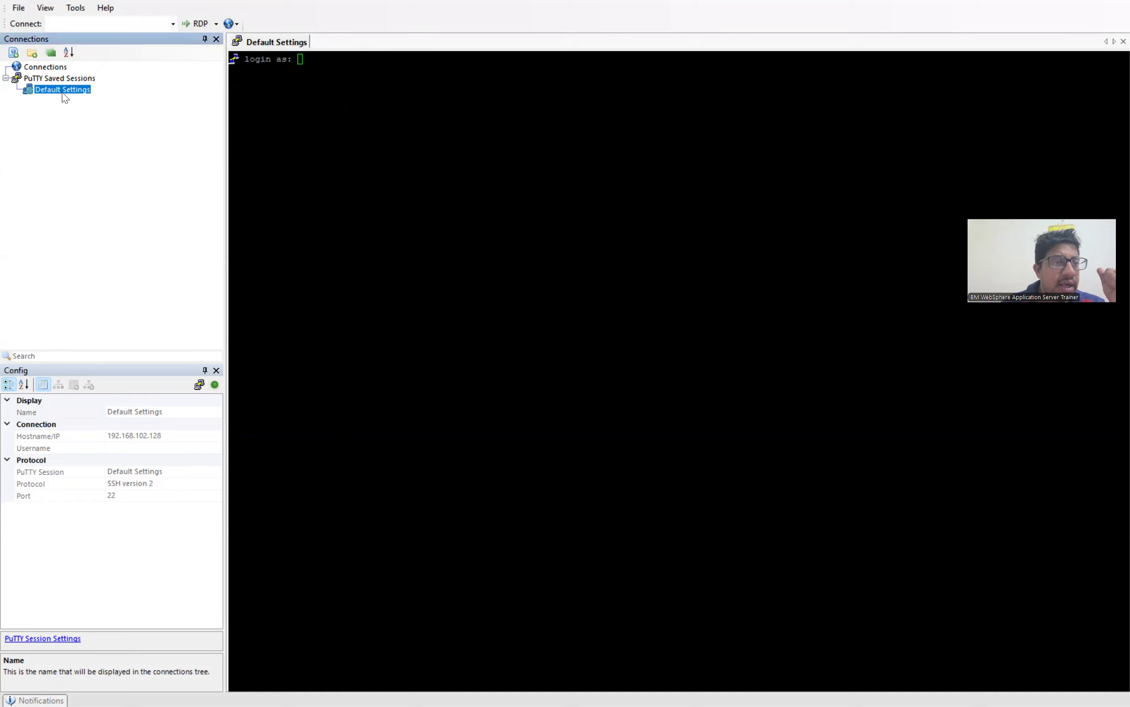
pyautogui.rightClick(62, 93)
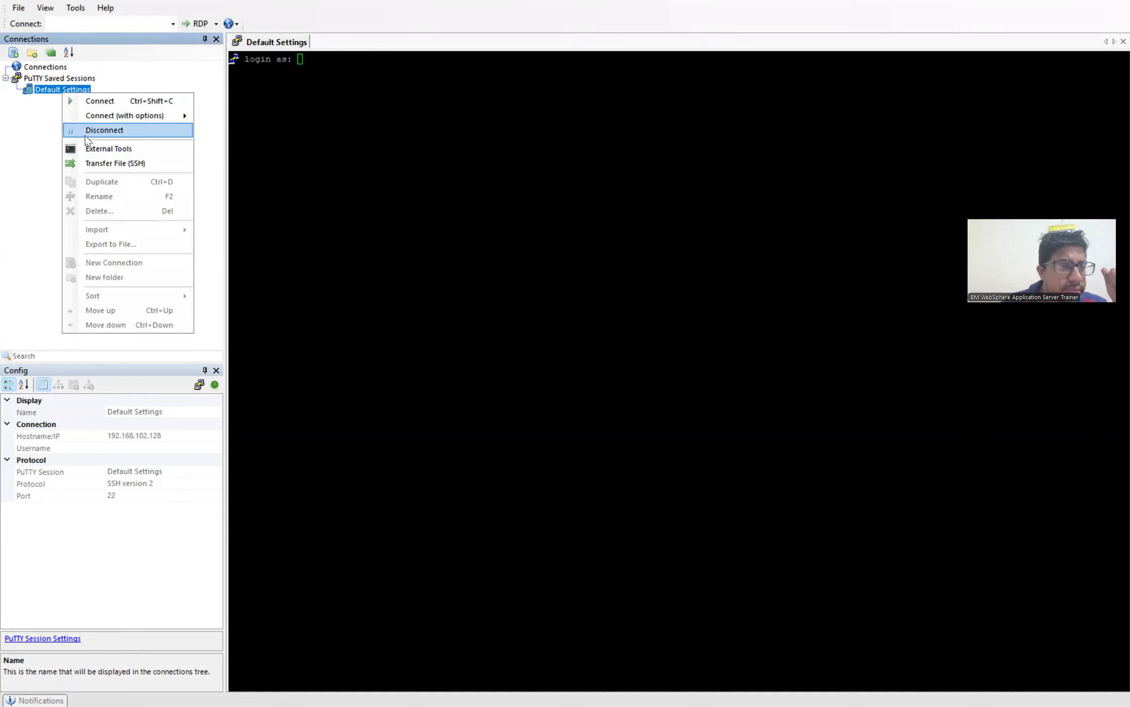
pyautogui.click(1, 169)
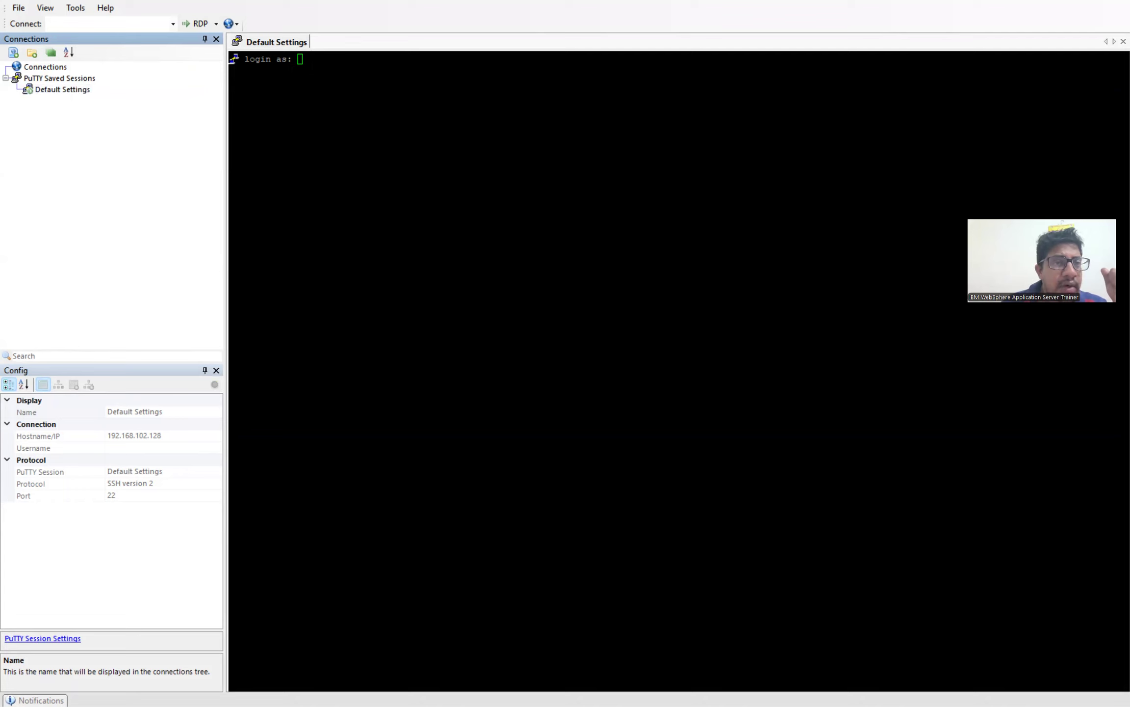
pyautogui.click(296, 53)
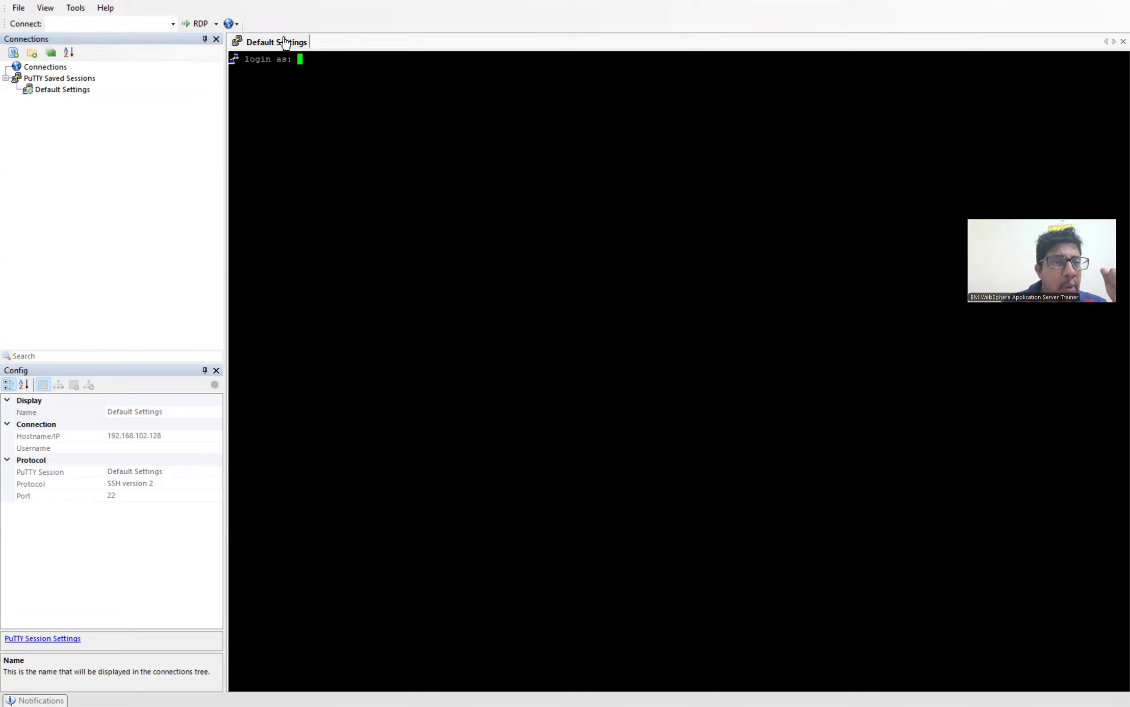
pyautogui.rightClick(285, 41)
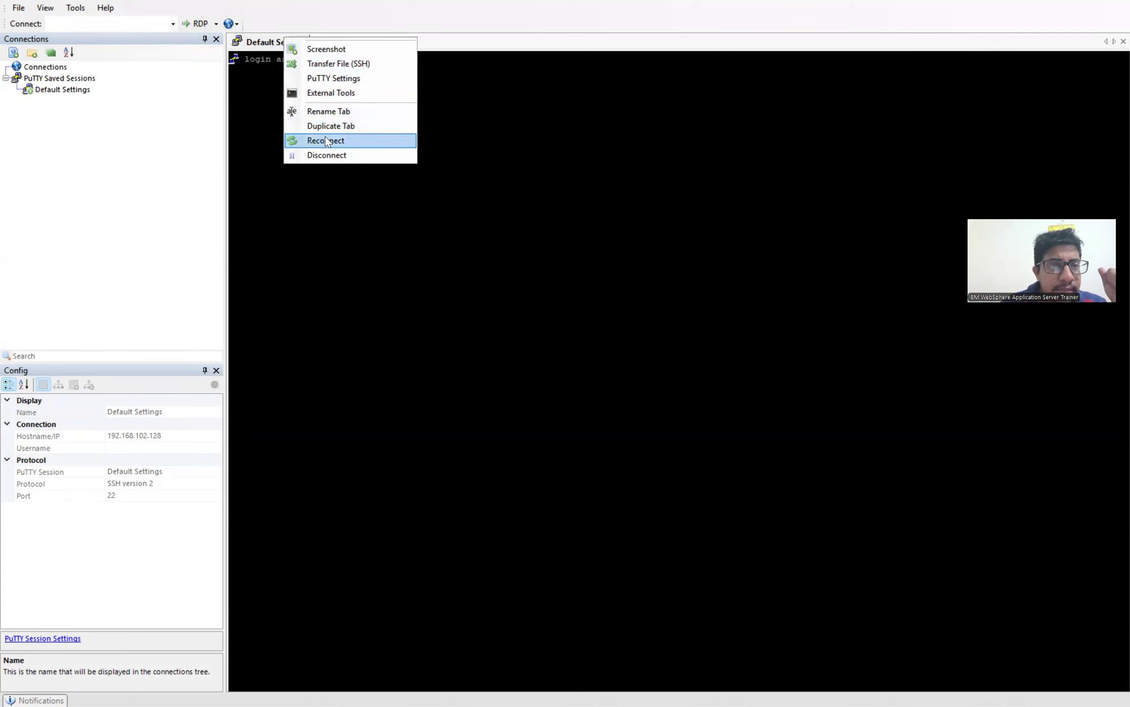
# Step: Change the session's PuTTY appearance font to 18-point Courier New and apply it
pyautogui.click(337, 77)
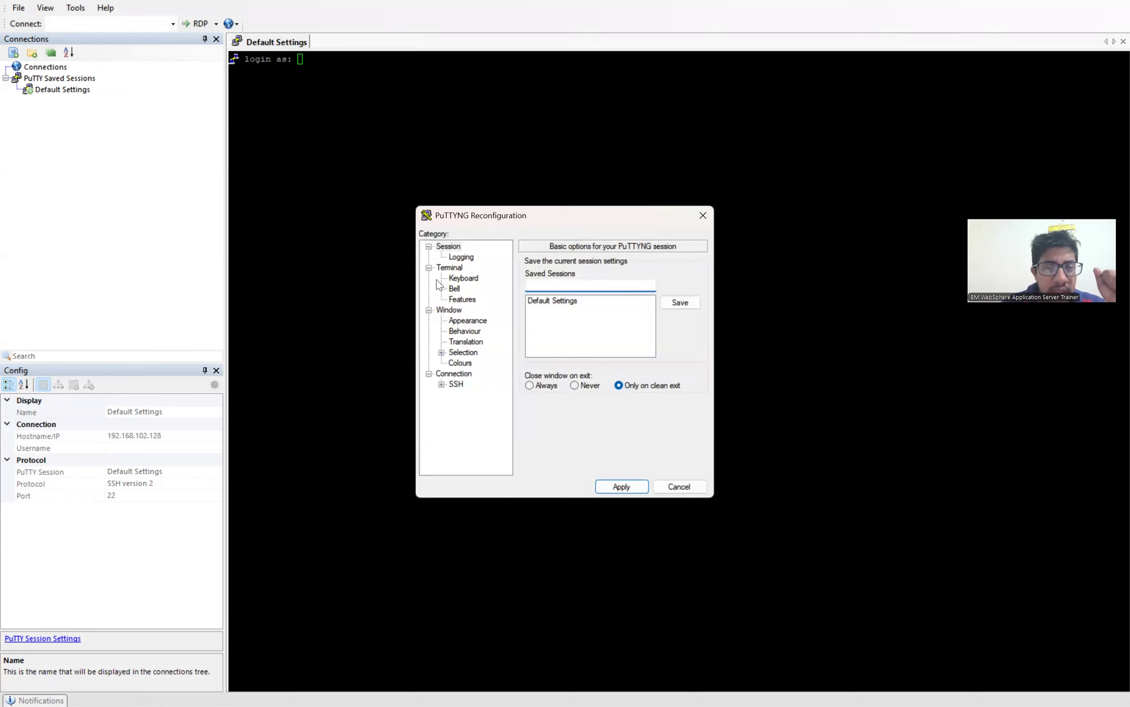
pyautogui.click(466, 320)
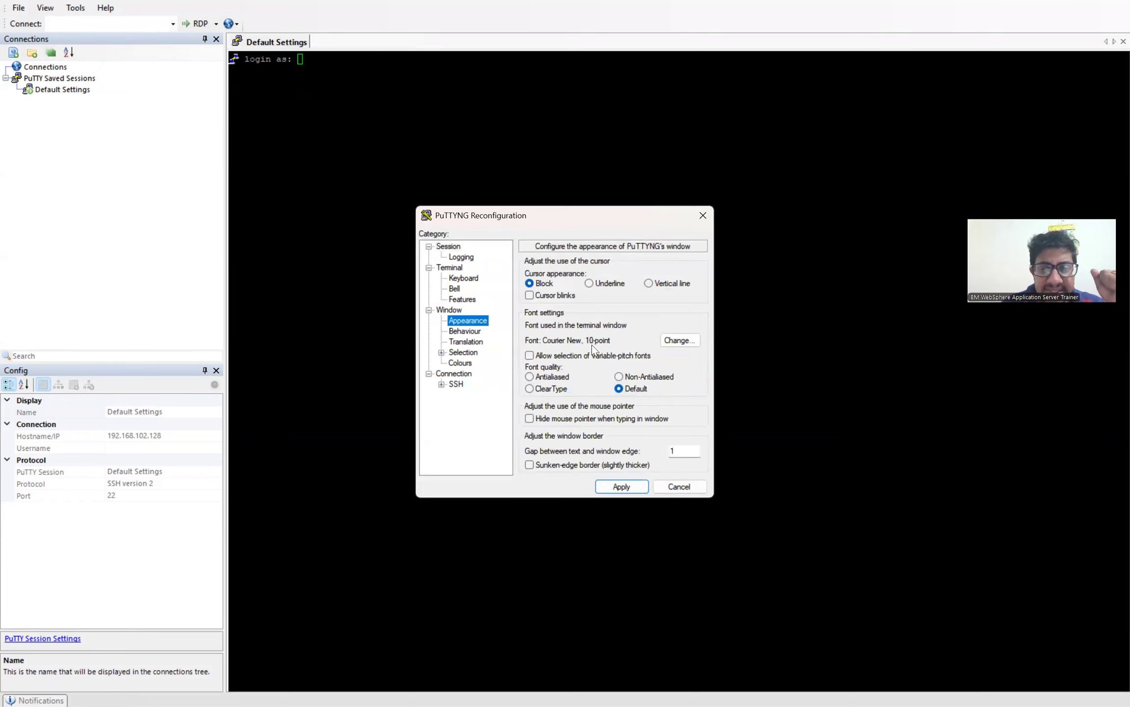
pyautogui.click(683, 341)
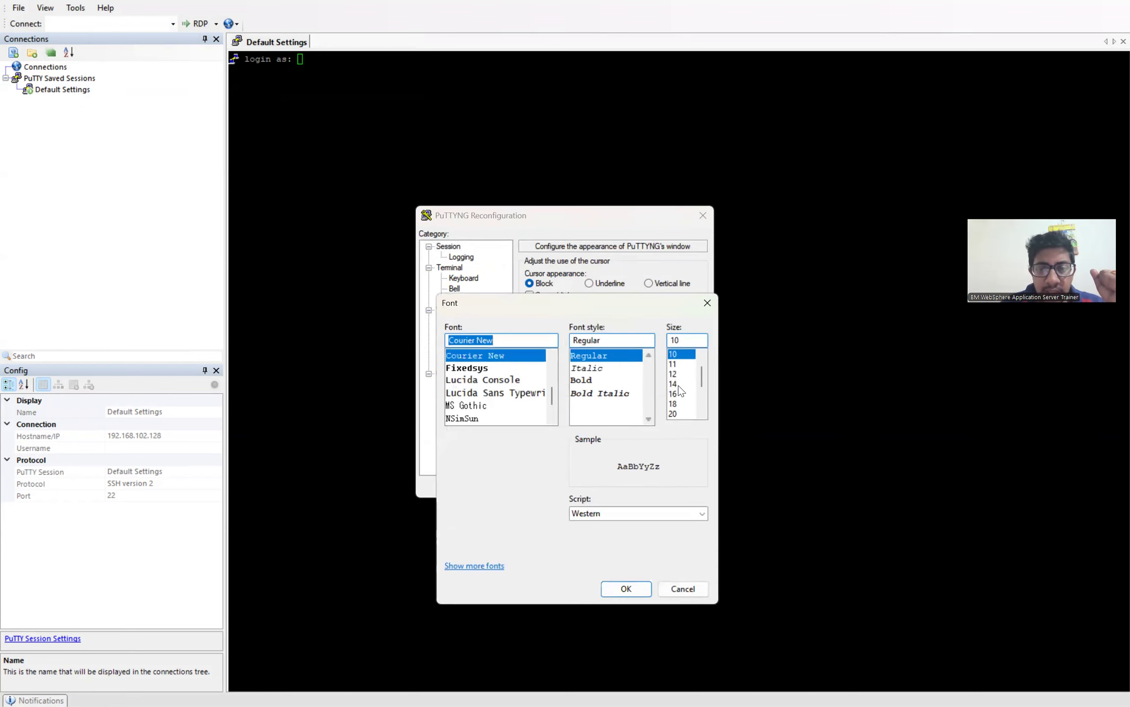
pyautogui.click(675, 404)
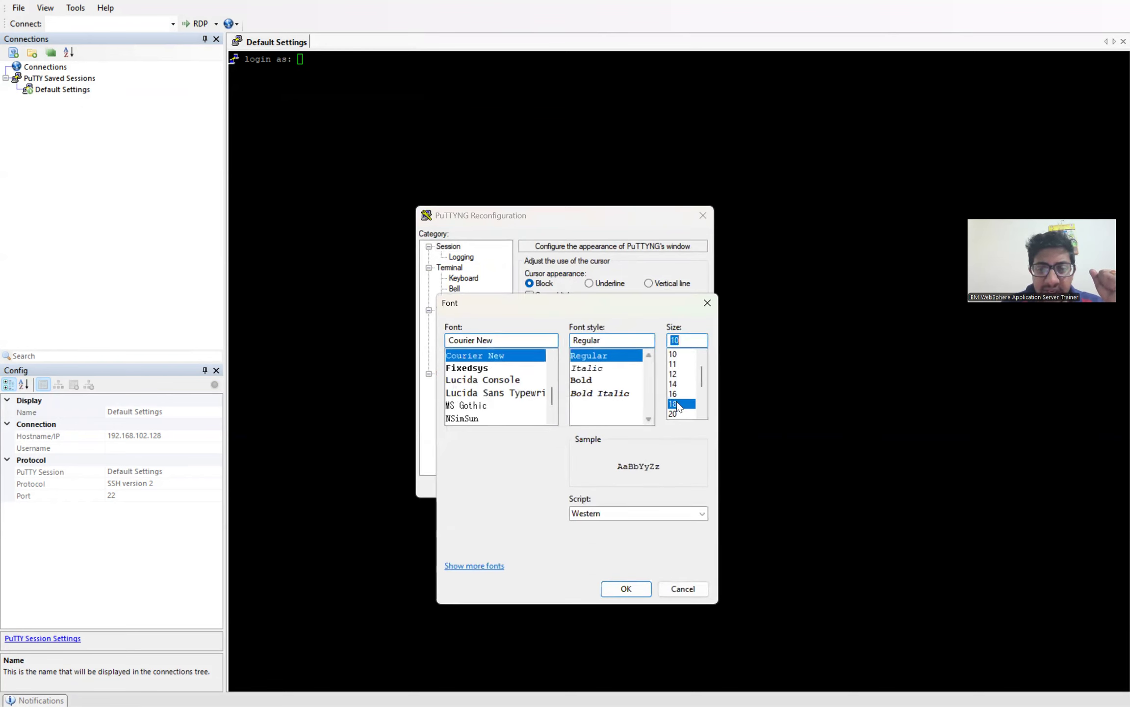
pyautogui.click(635, 591)
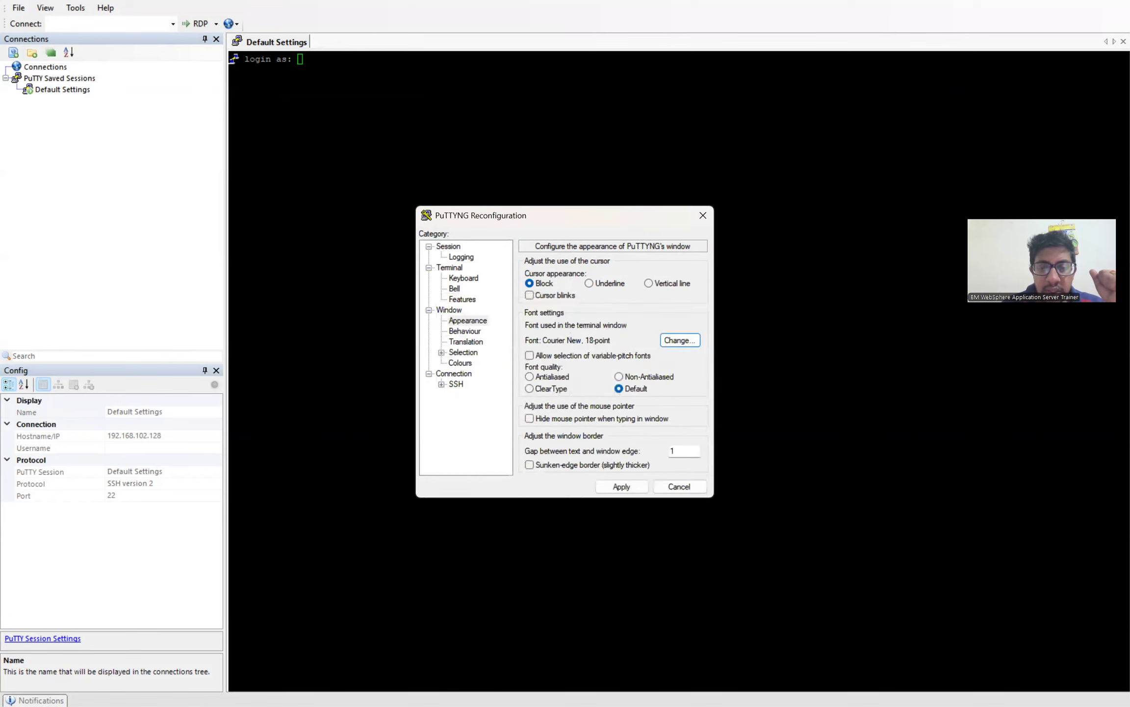
pyautogui.click(622, 486)
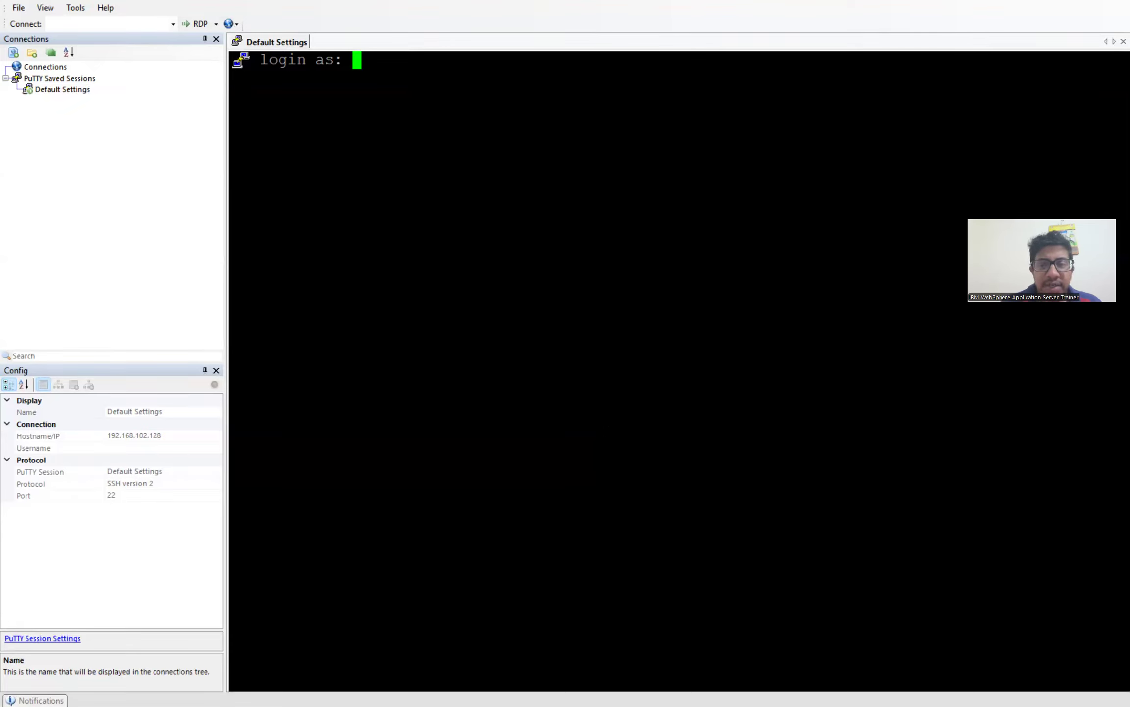
# Step: Log in to the server's shell with the admin username and password
pyautogui.write('wa')
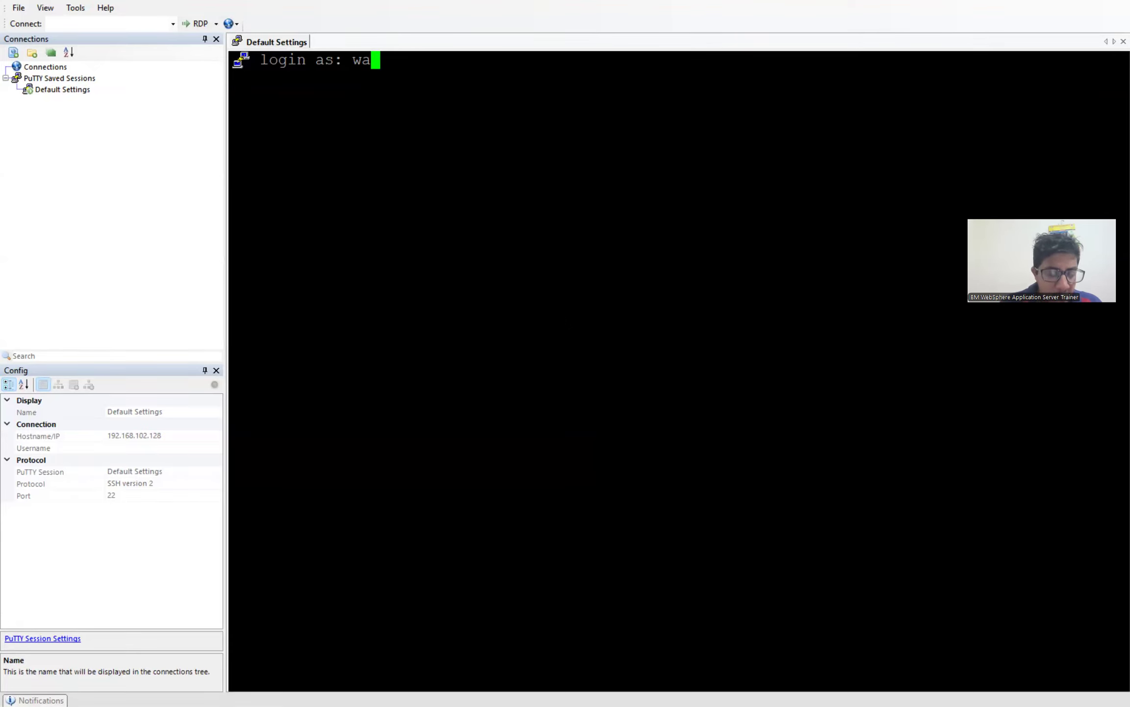
pyautogui.write('sadmin')
pyautogui.press('Return')
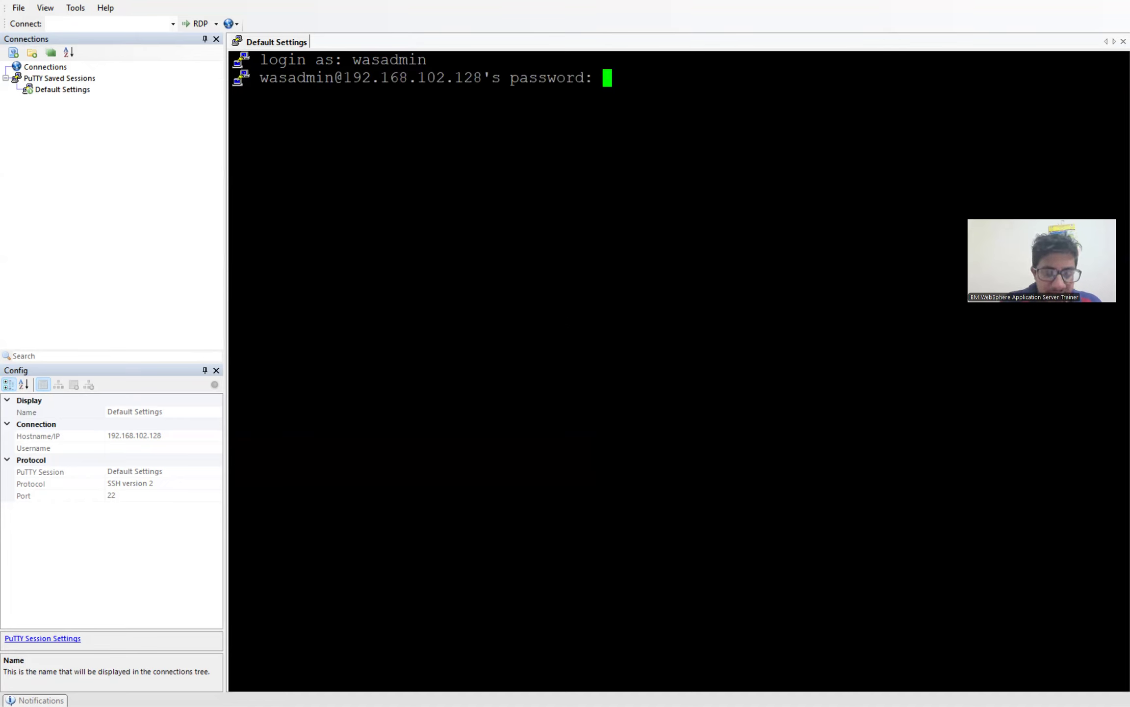
pyautogui.press('Return')
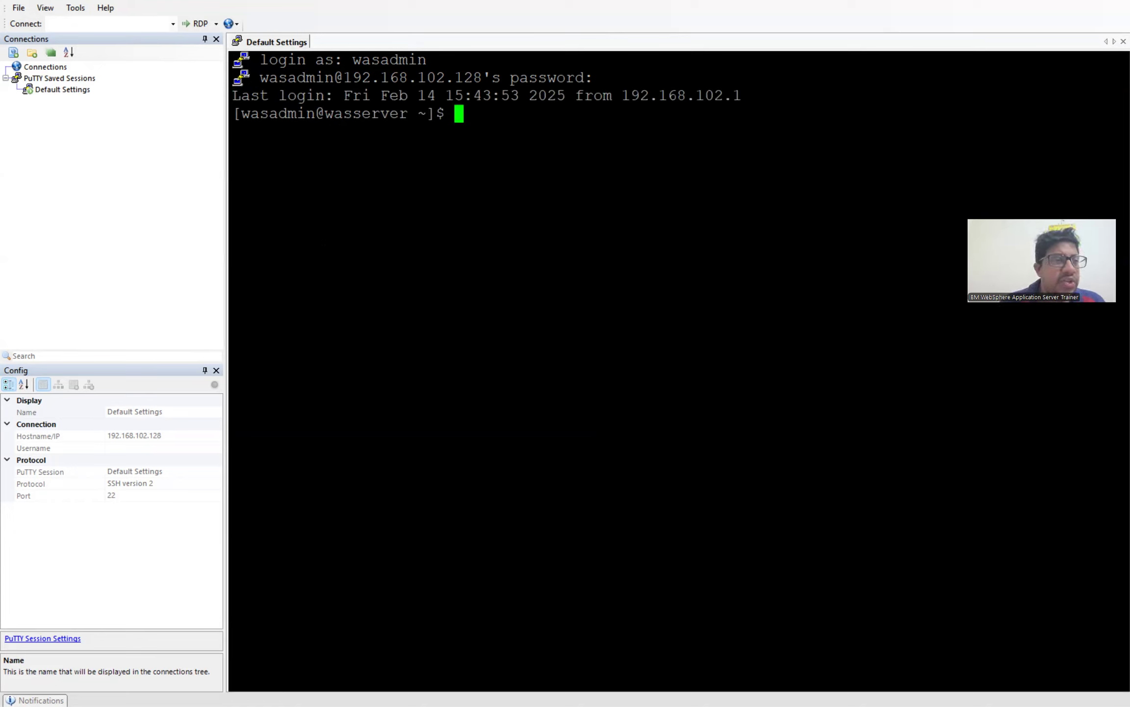
pyautogui.click(107, 24)
# Step: Connect to 192.168.102.128 over RDP and submit the xrdp login with the admin username and password
pyautogui.write('192.16')
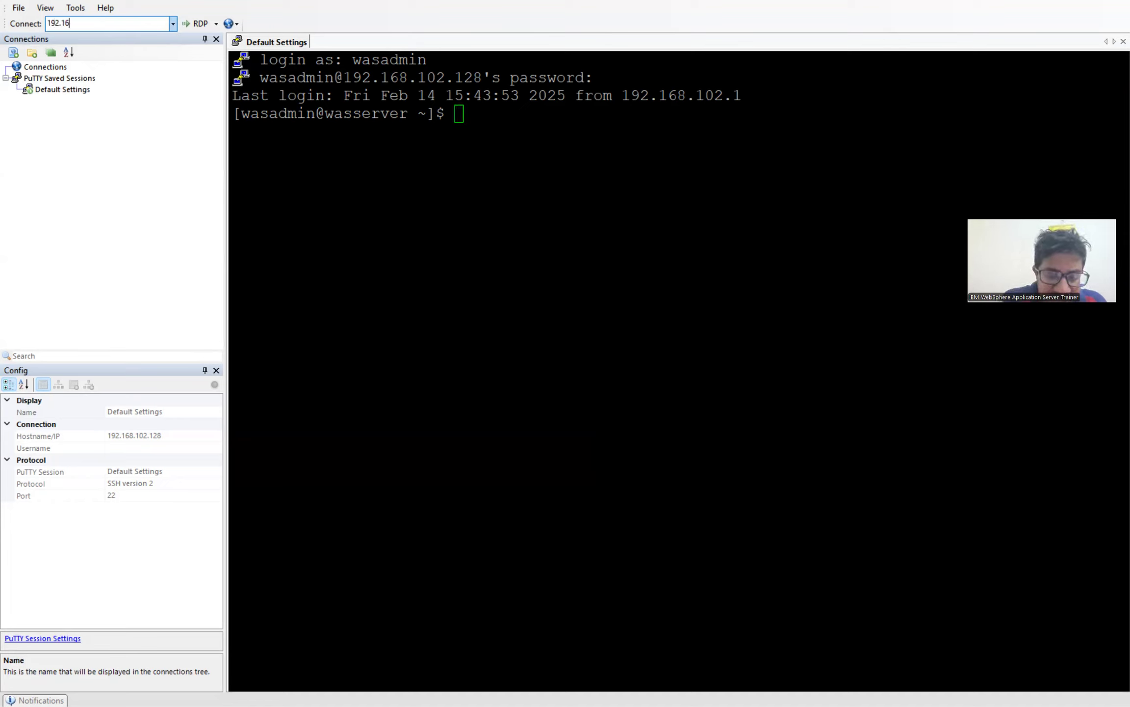
pyautogui.write('8.102.128')
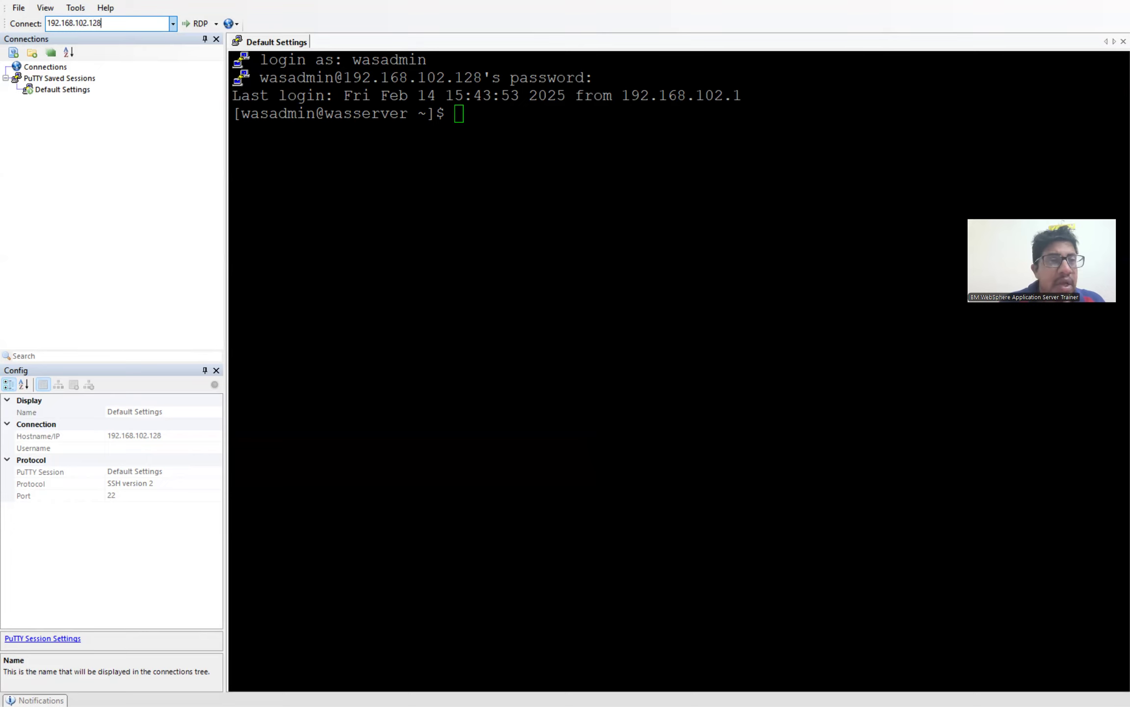
pyautogui.click(201, 24)
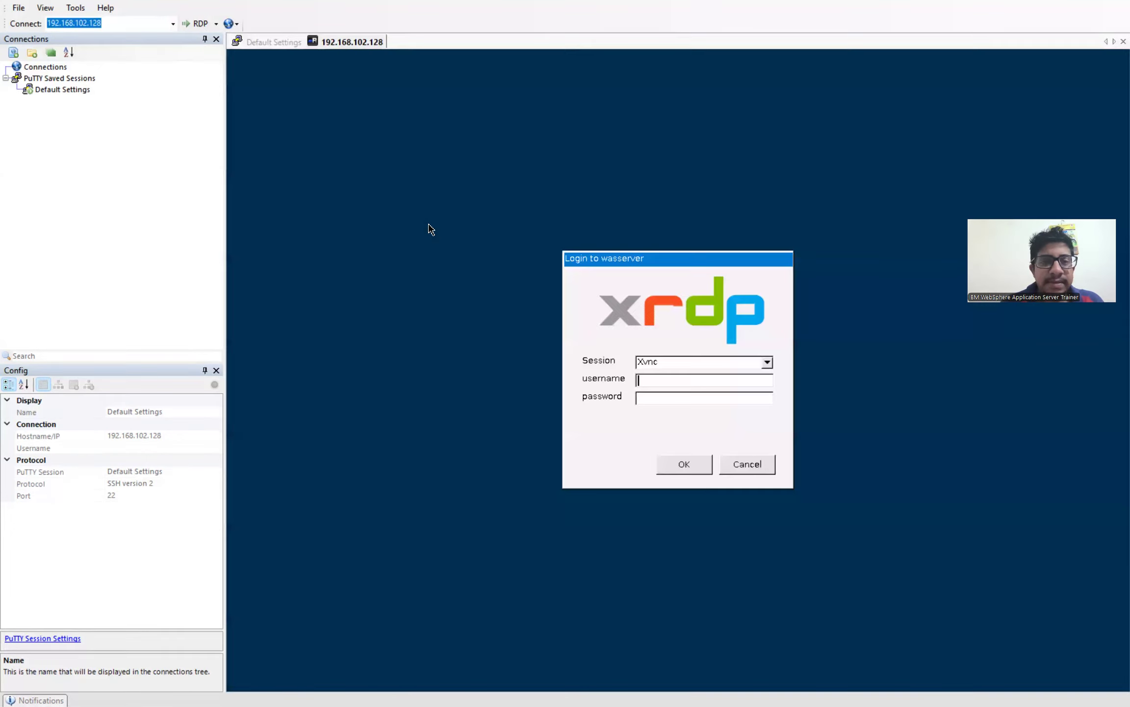
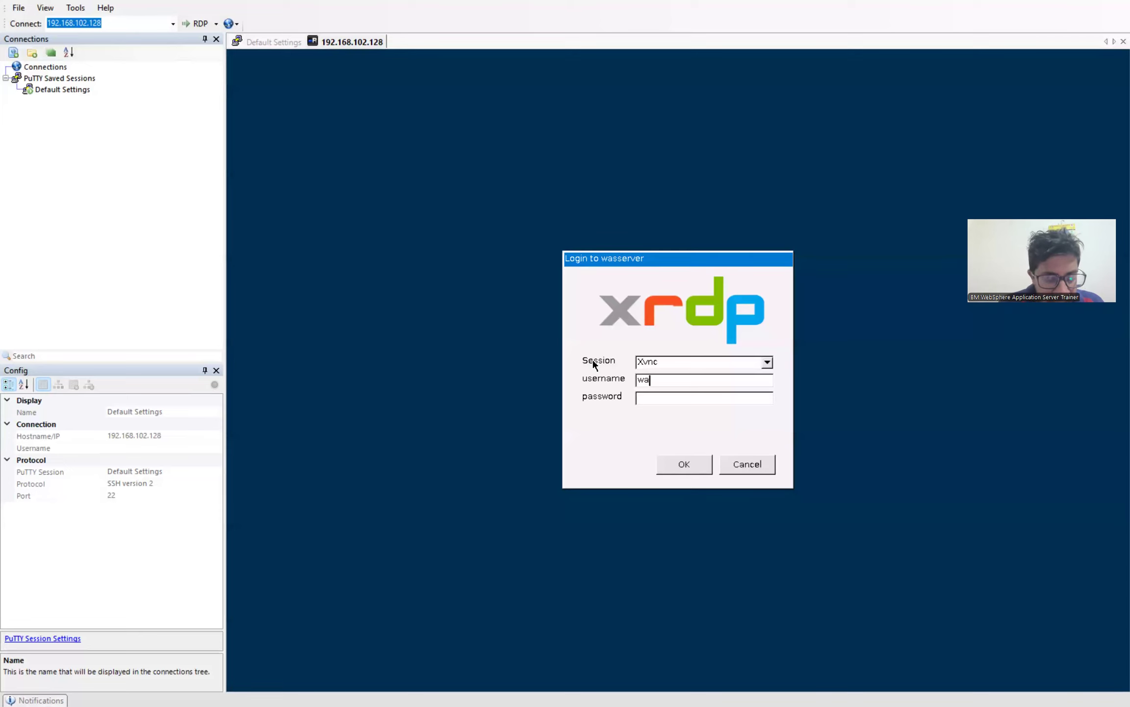
pyautogui.press('Tab')
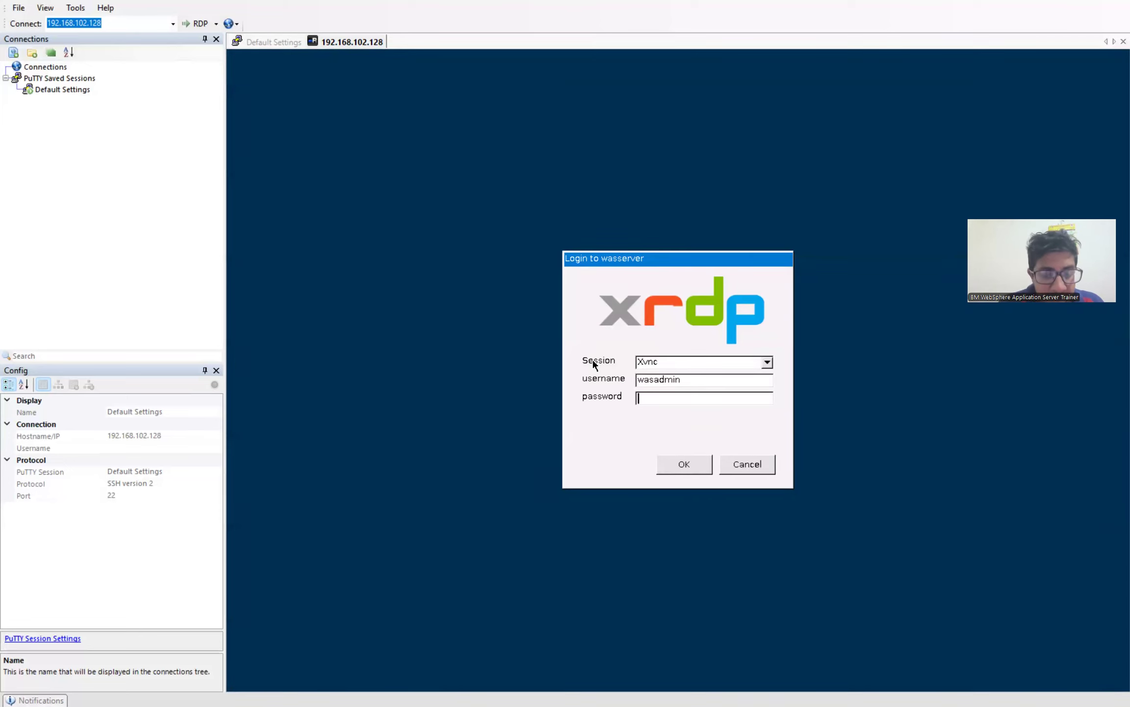
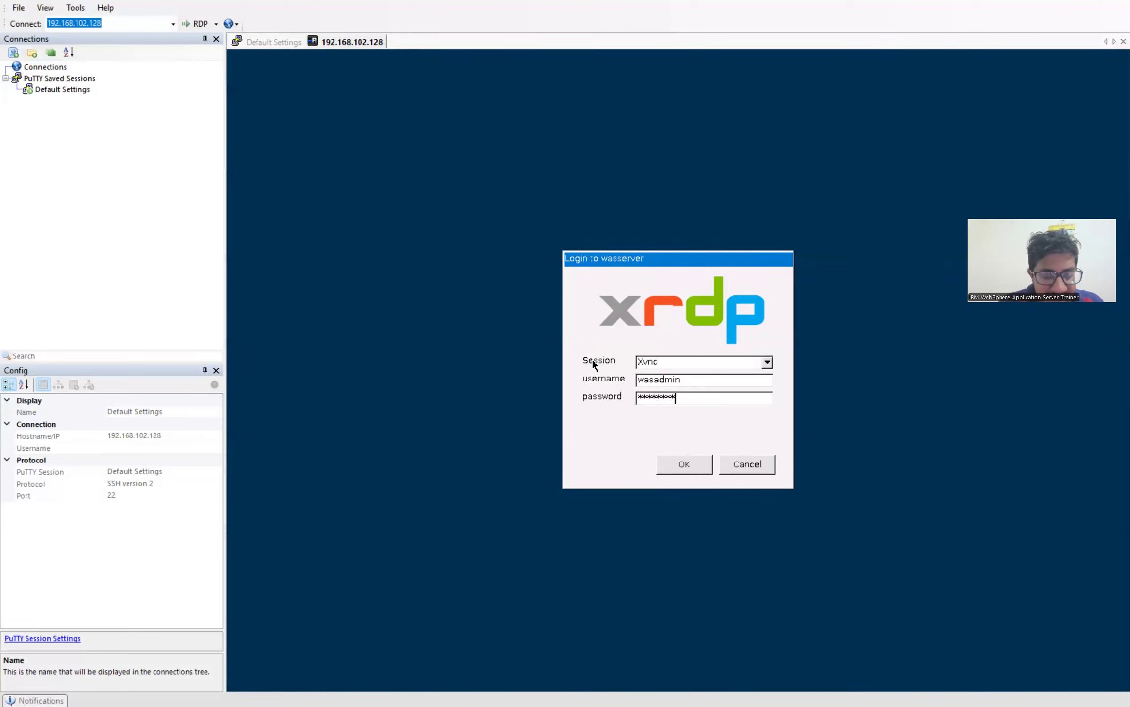
pyautogui.press('Return')
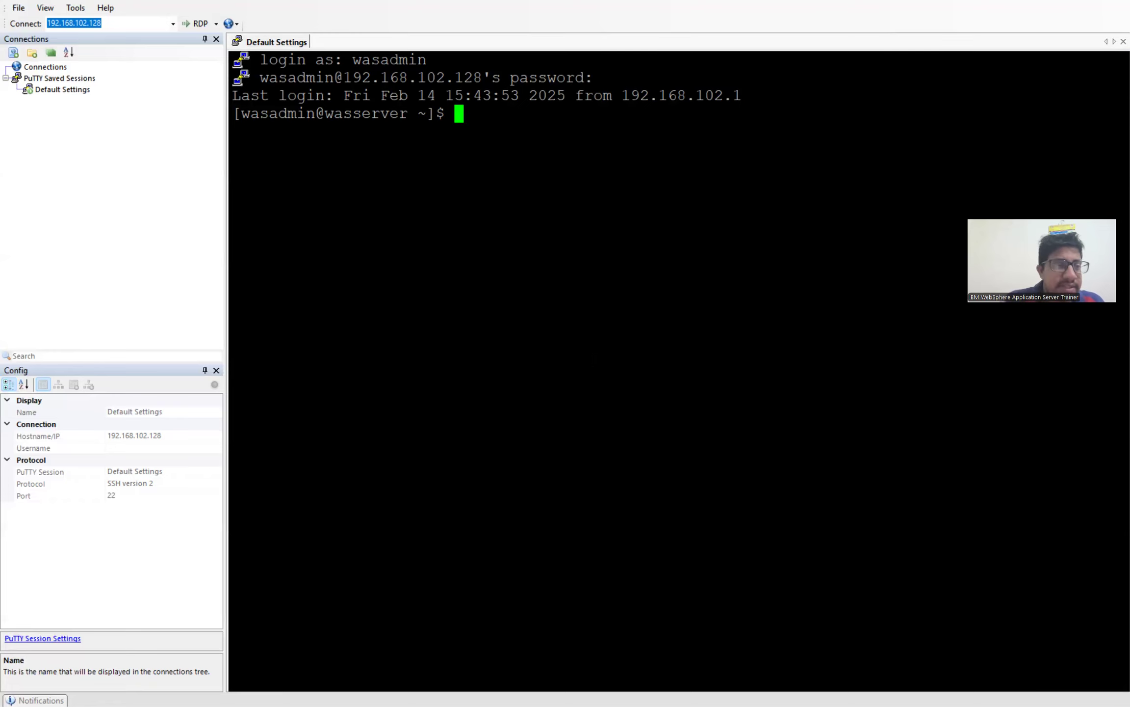
pyautogui.click(199, 23)
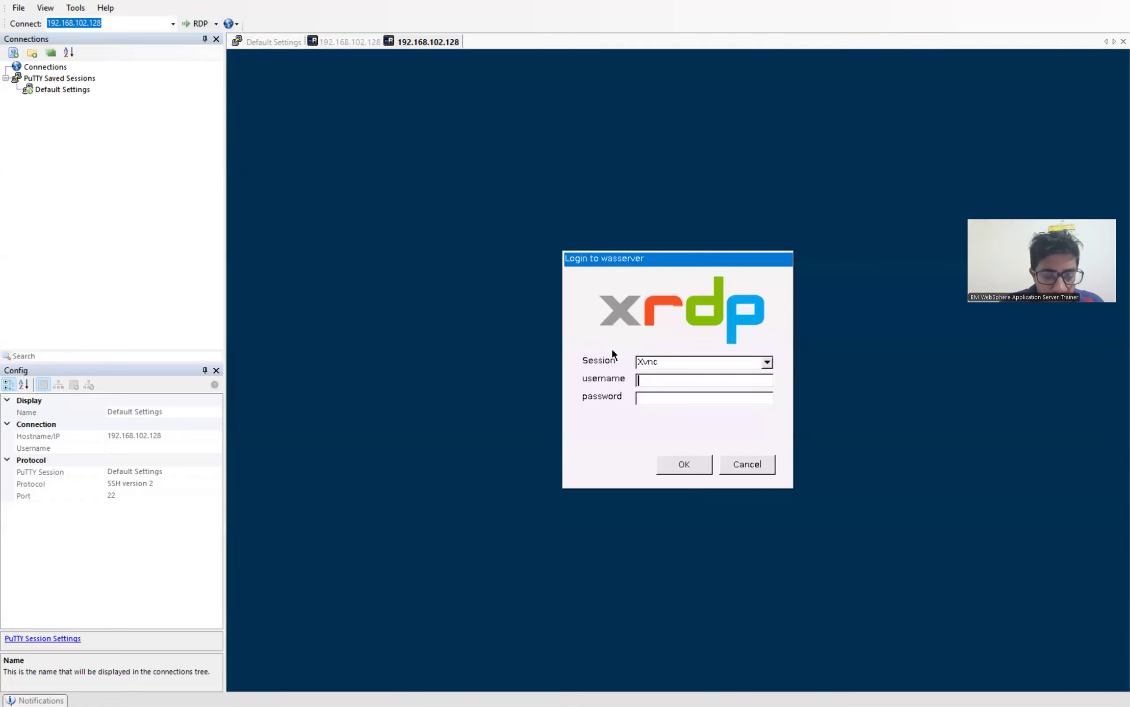
# Step: Sign in to the xrdp dialog as root, correcting the mistyped password before submitting
pyautogui.write('root')
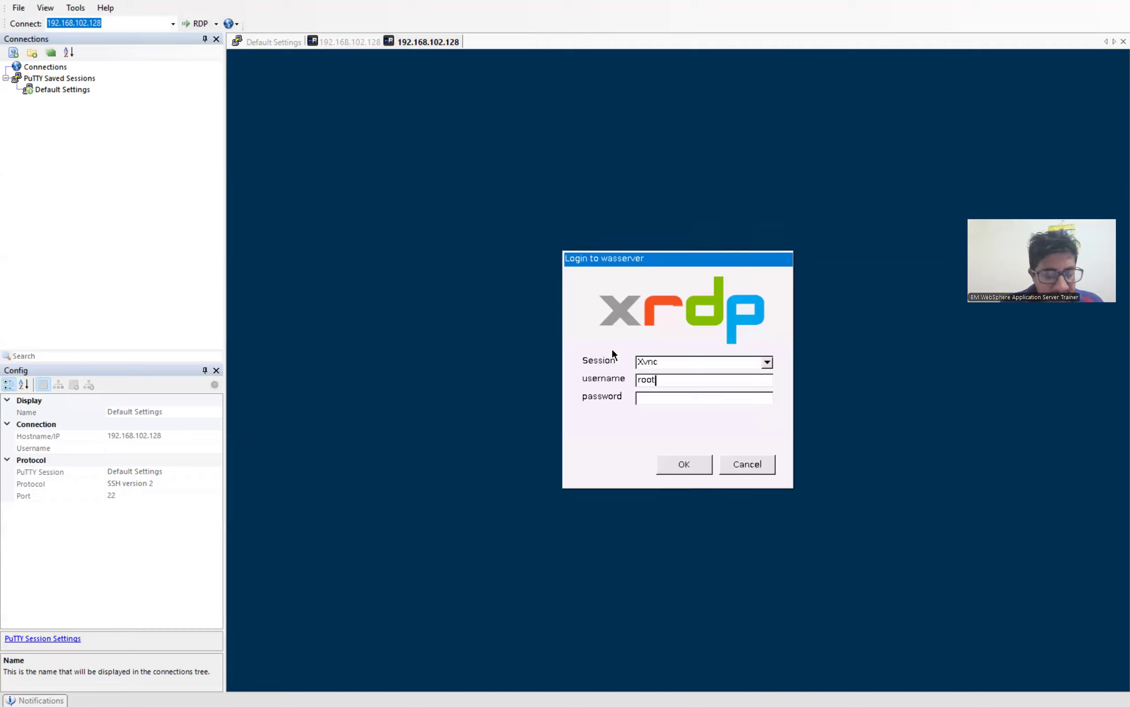
pyautogui.press('Tab')
pyautogui.write('********')
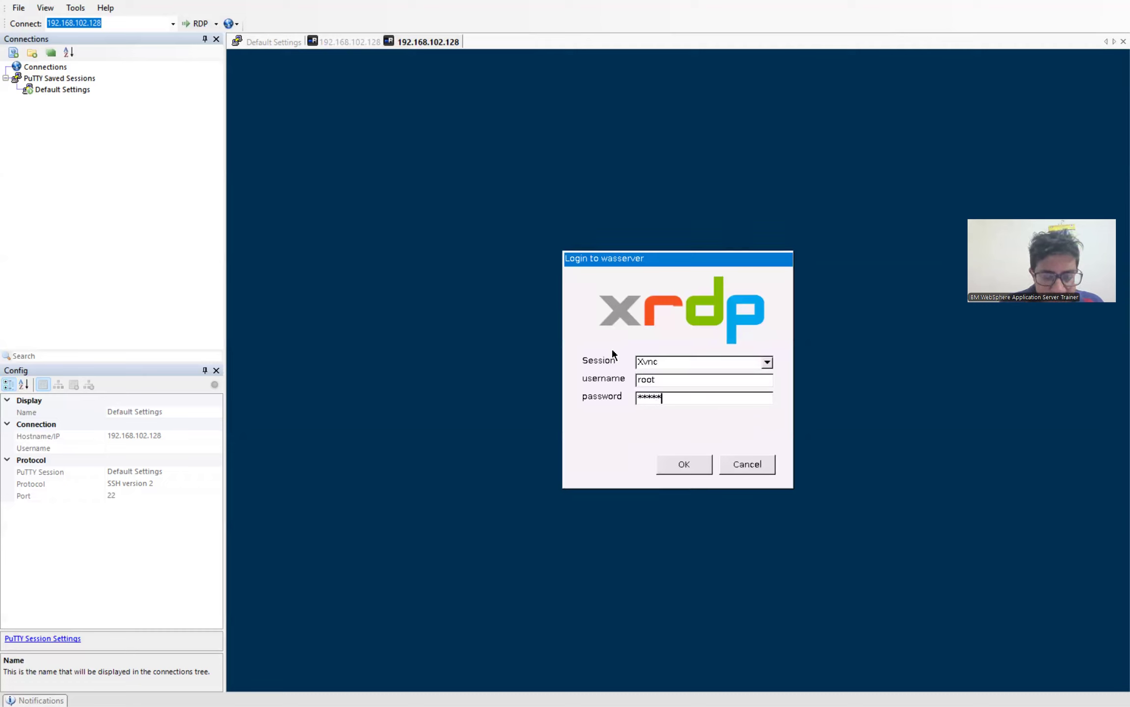
pyautogui.write('*****')
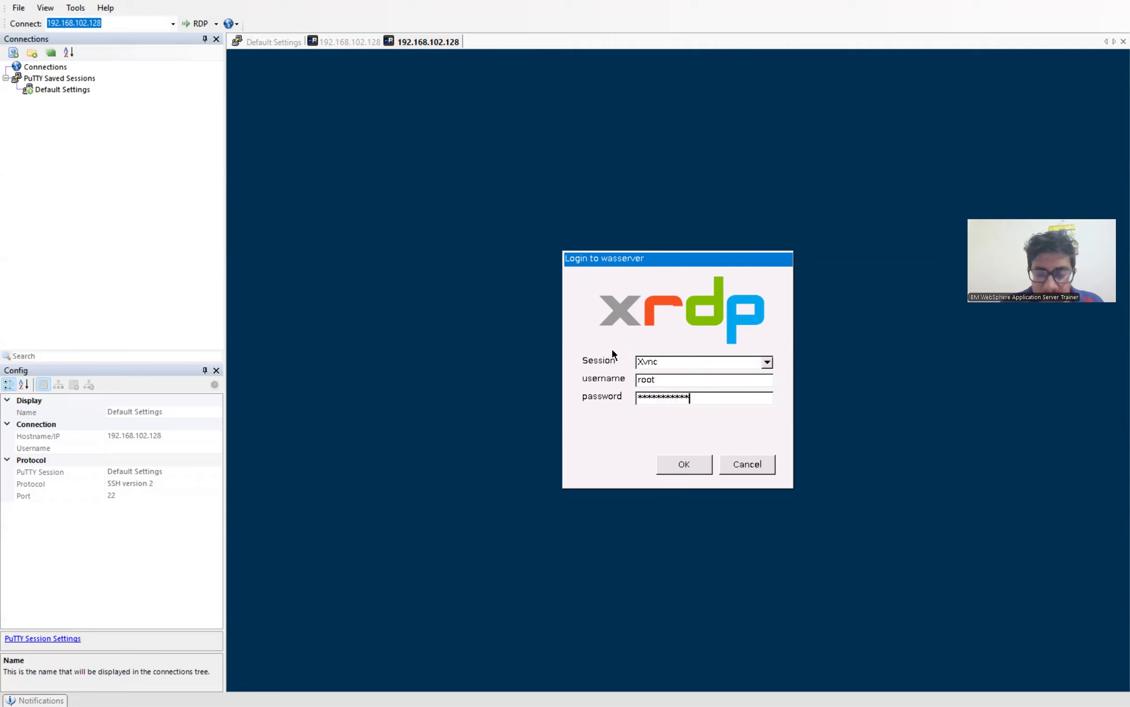
pyautogui.press('BackSpace')
pyautogui.press('BackSpace')
pyautogui.press('BackSpace')
pyautogui.press('BackSpace')
pyautogui.press('BackSpace')
pyautogui.press('BackSpace')
pyautogui.press('BackSpace')
pyautogui.press('BackSpace')
pyautogui.press('BackSpace')
pyautogui.press('BackSpace')
pyautogui.press('BackSpace')
pyautogui.press('BackSpace')
pyautogui.press('BackSpace')
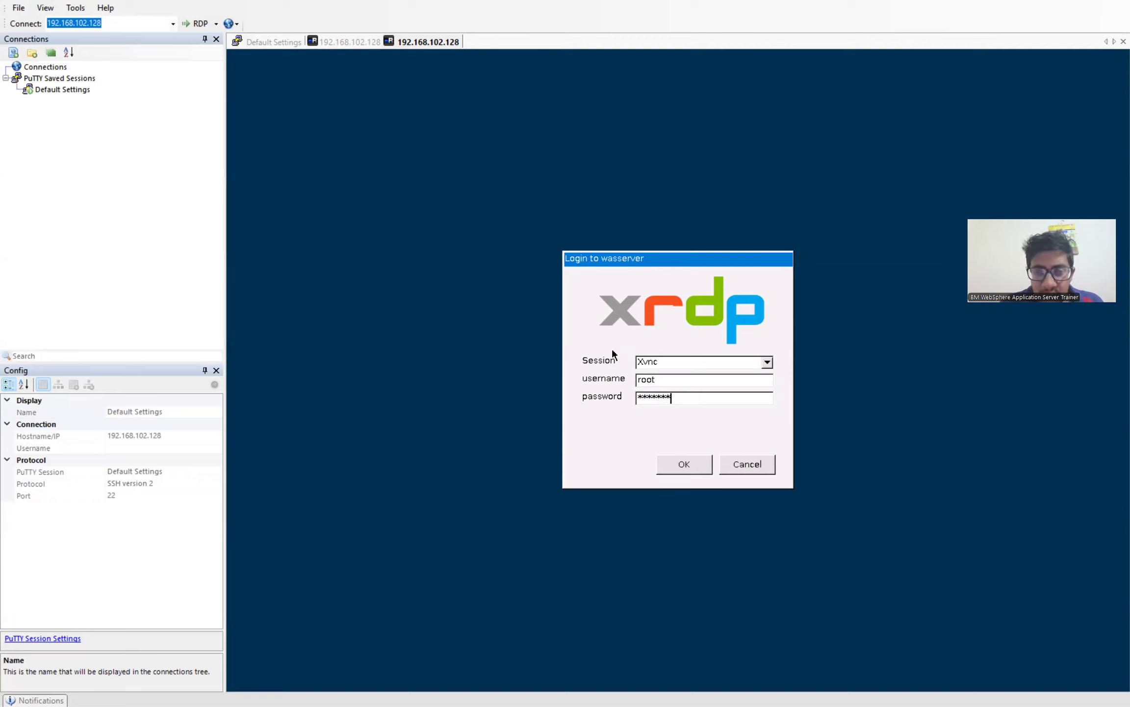
pyautogui.write('********')
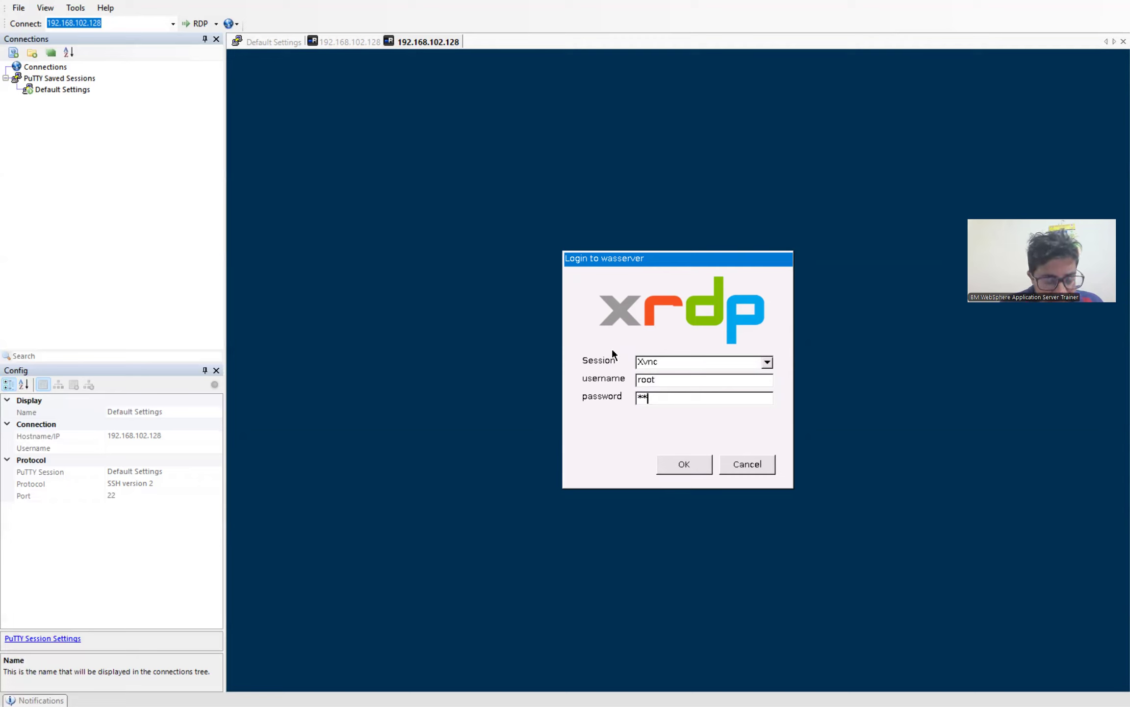
pyautogui.write('*****')
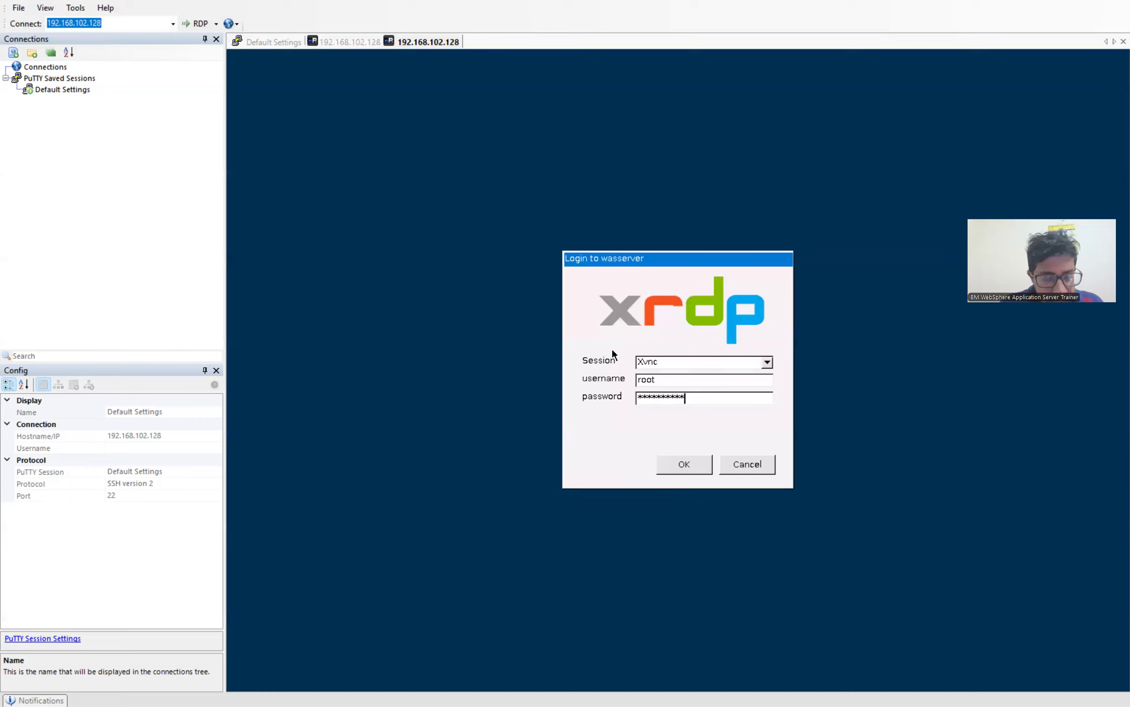
pyautogui.press('BackSpace')
pyautogui.press('BackSpace')
pyautogui.press('BackSpace')
pyautogui.press('BackSpace')
pyautogui.press('BackSpace')
pyautogui.press('BackSpace')
pyautogui.press('BackSpace')
pyautogui.press('BackSpace')
pyautogui.press('BackSpace')
pyautogui.press('BackSpace')
pyautogui.press('BackSpace')
pyautogui.press('BackSpace')
pyautogui.press('BackSpace')
pyautogui.write('***********')
pyautogui.press('Return')
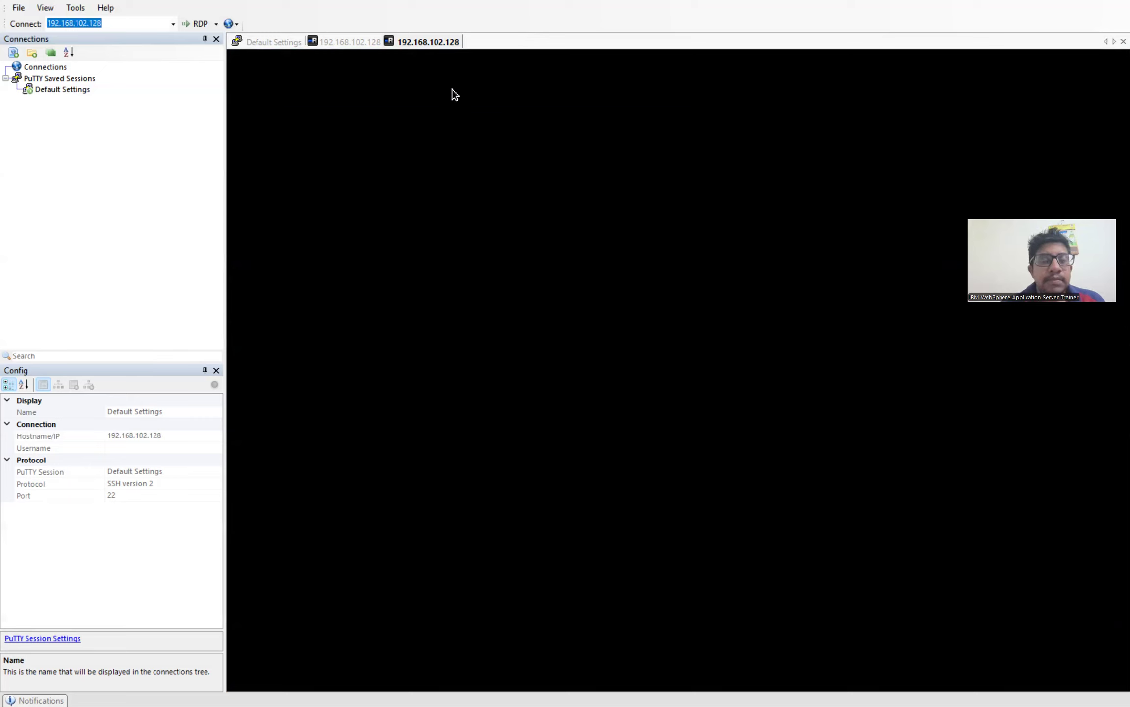
# Step: Launch Terminal from the remote GNOME dock and maximize its window
pyautogui.click(360, 44)
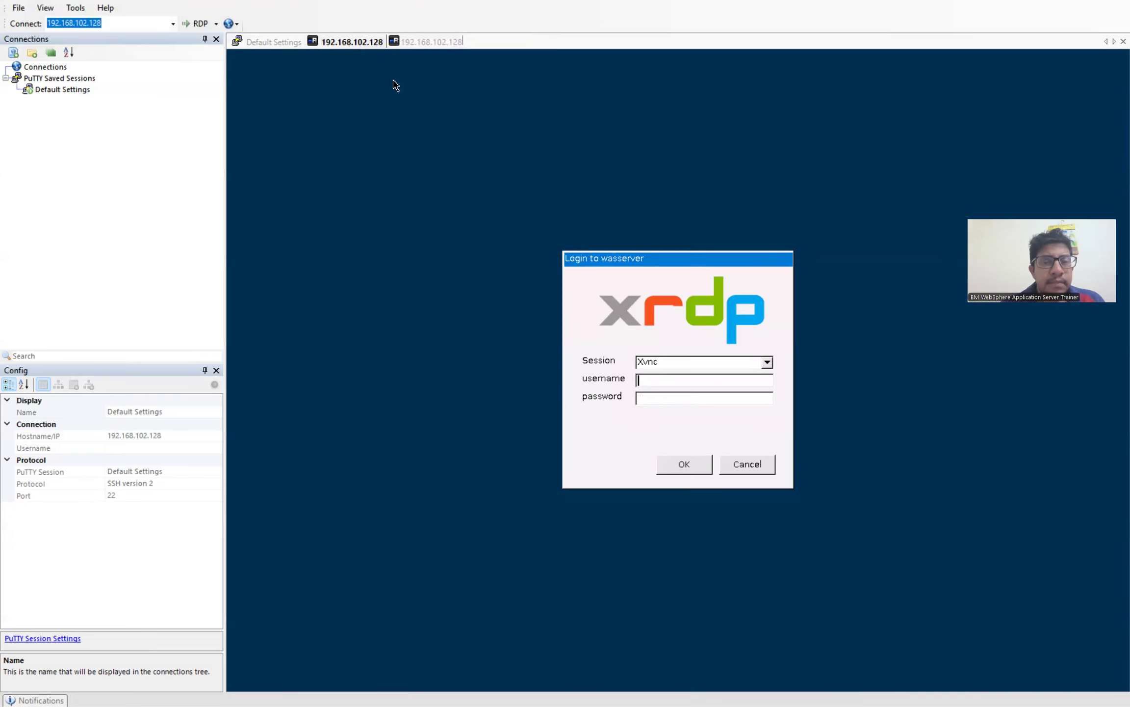
pyautogui.click(415, 46)
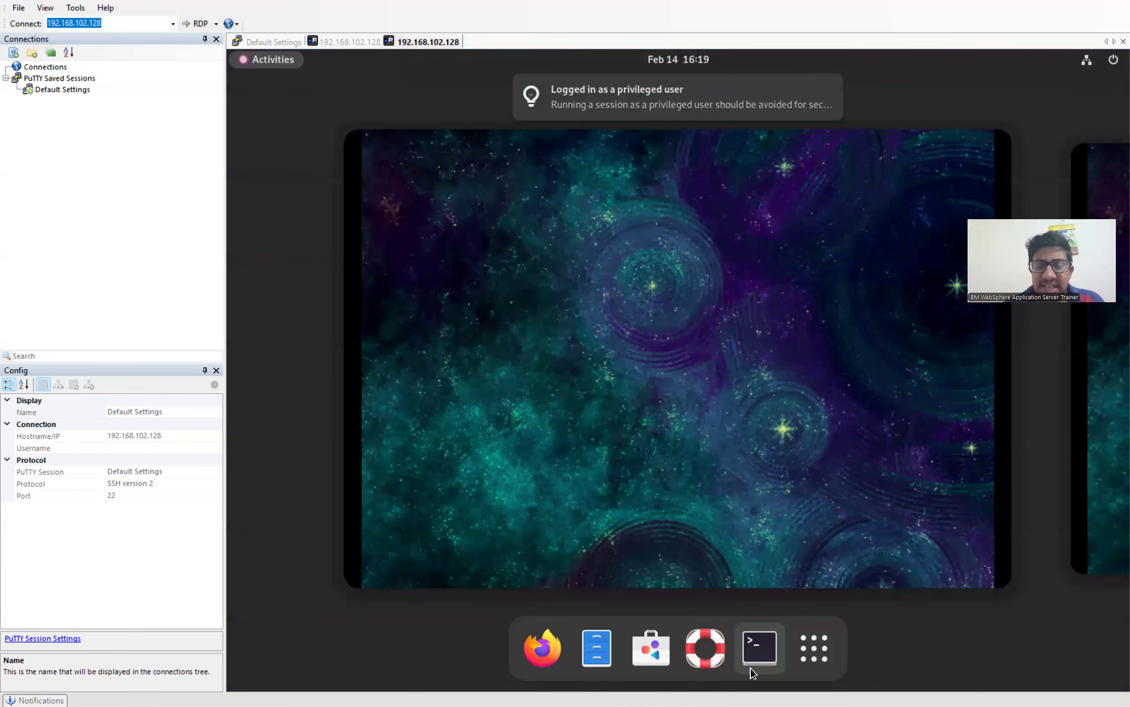
pyautogui.click(768, 658)
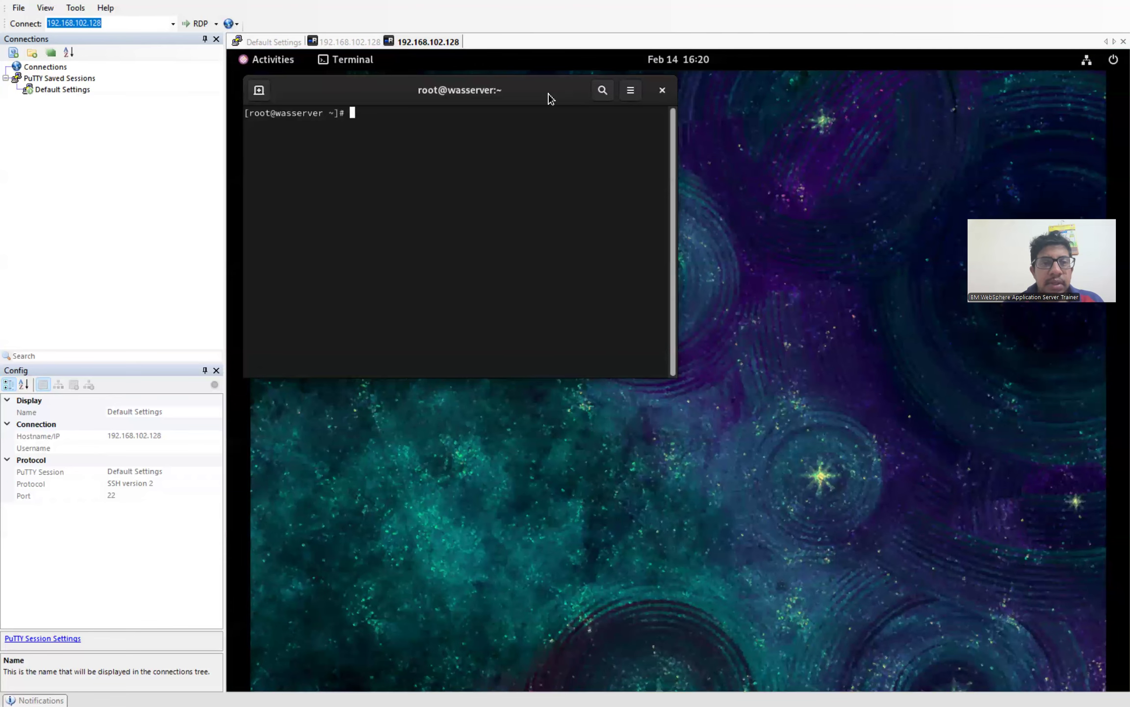
pyautogui.doubleClick(551, 95)
pyautogui.click(353, 43)
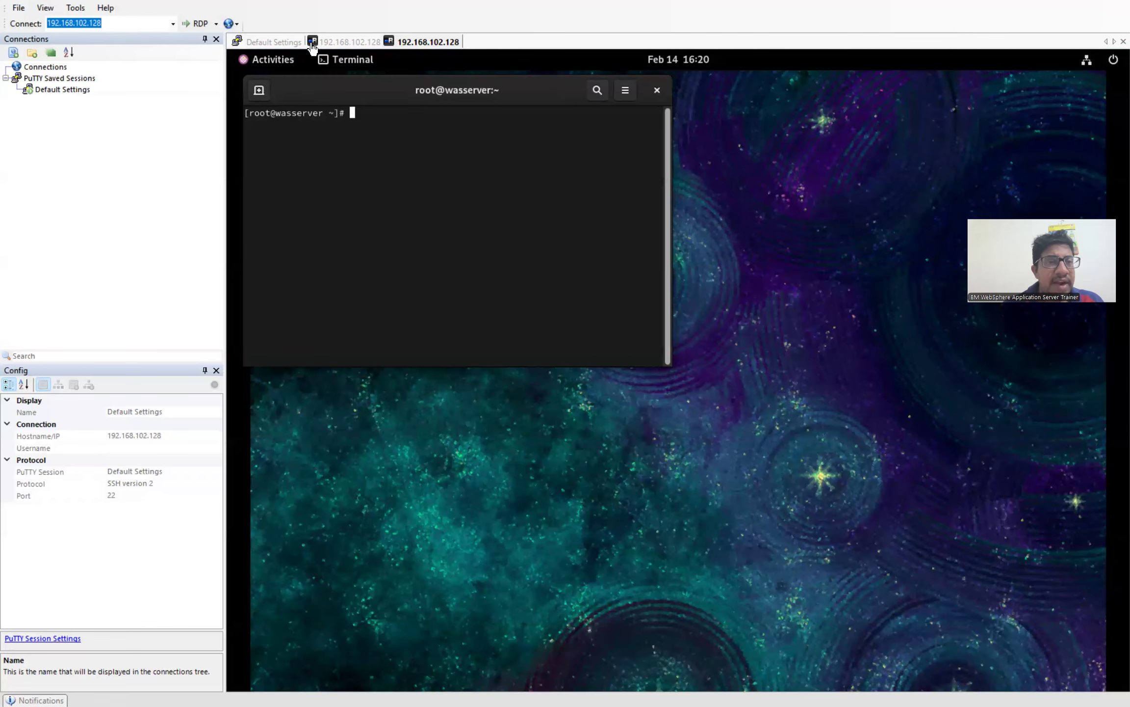
pyautogui.click(276, 43)
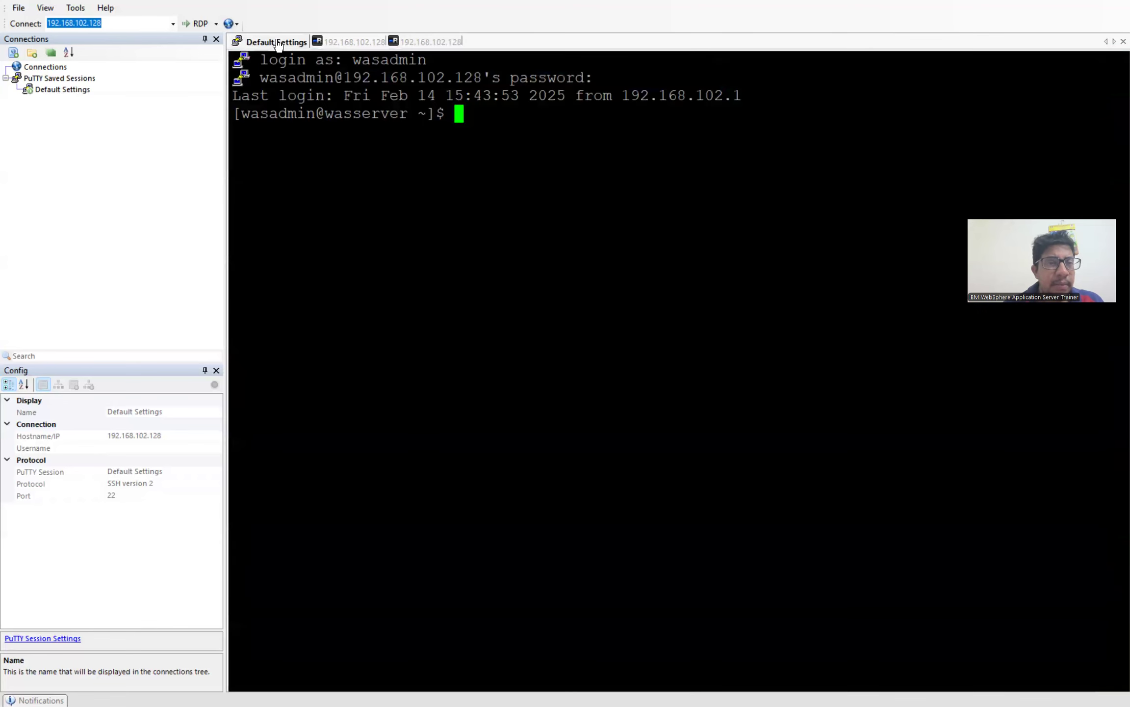
pyautogui.click(435, 43)
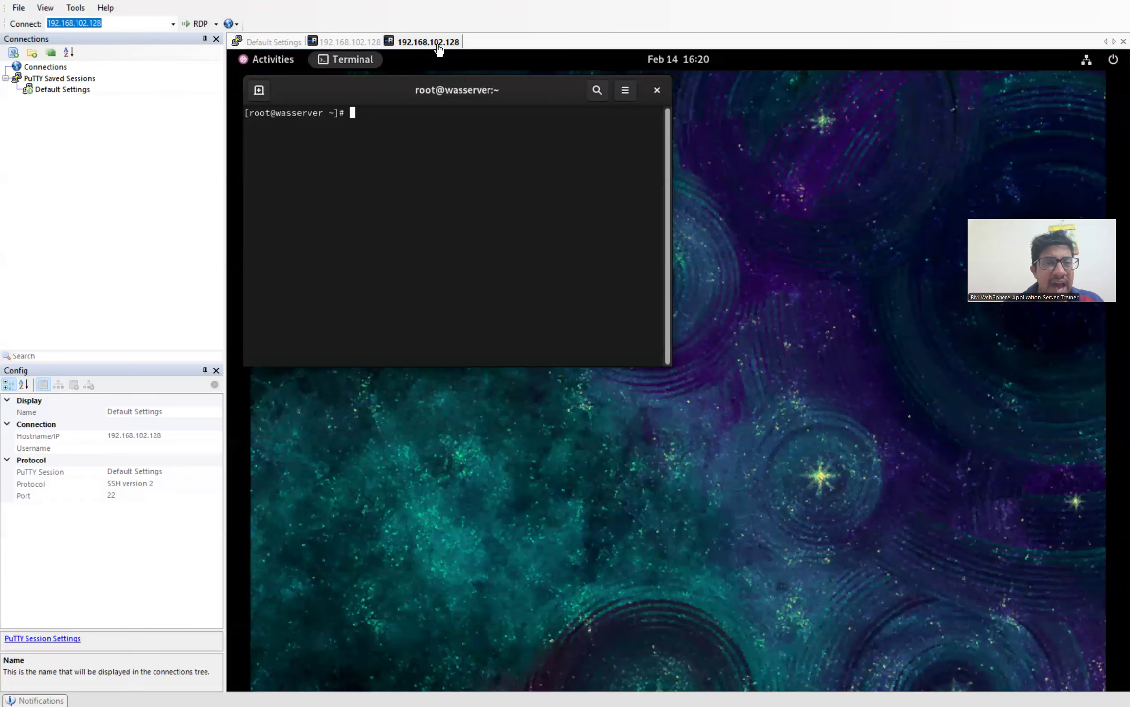
pyautogui.doubleClick(537, 88)
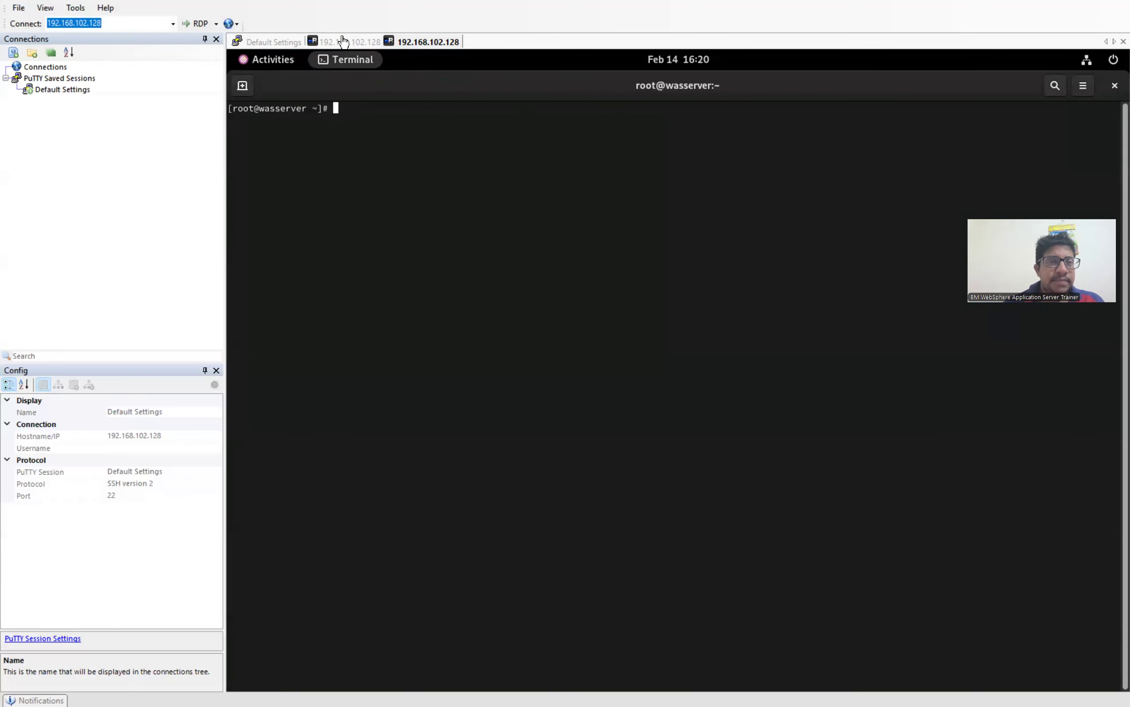
# Step: Sign in at the second tab's xrdp login with the admin username and password
pyautogui.click(346, 41)
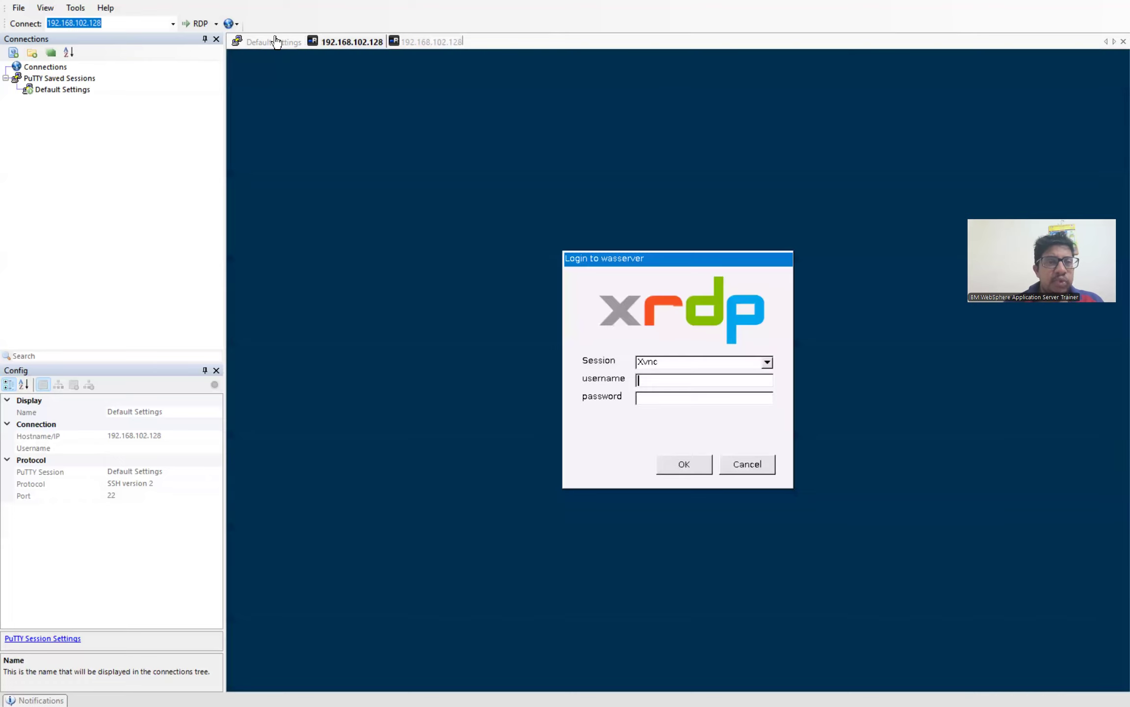
pyautogui.write('wasadmin')
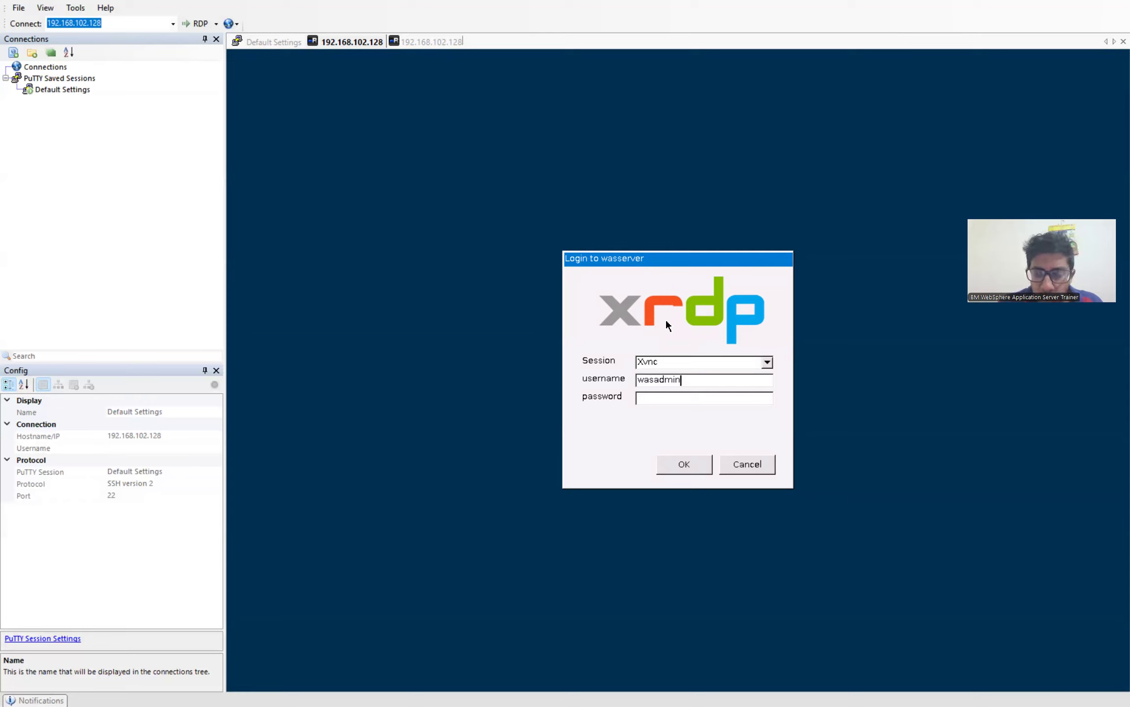
pyautogui.press('Tab')
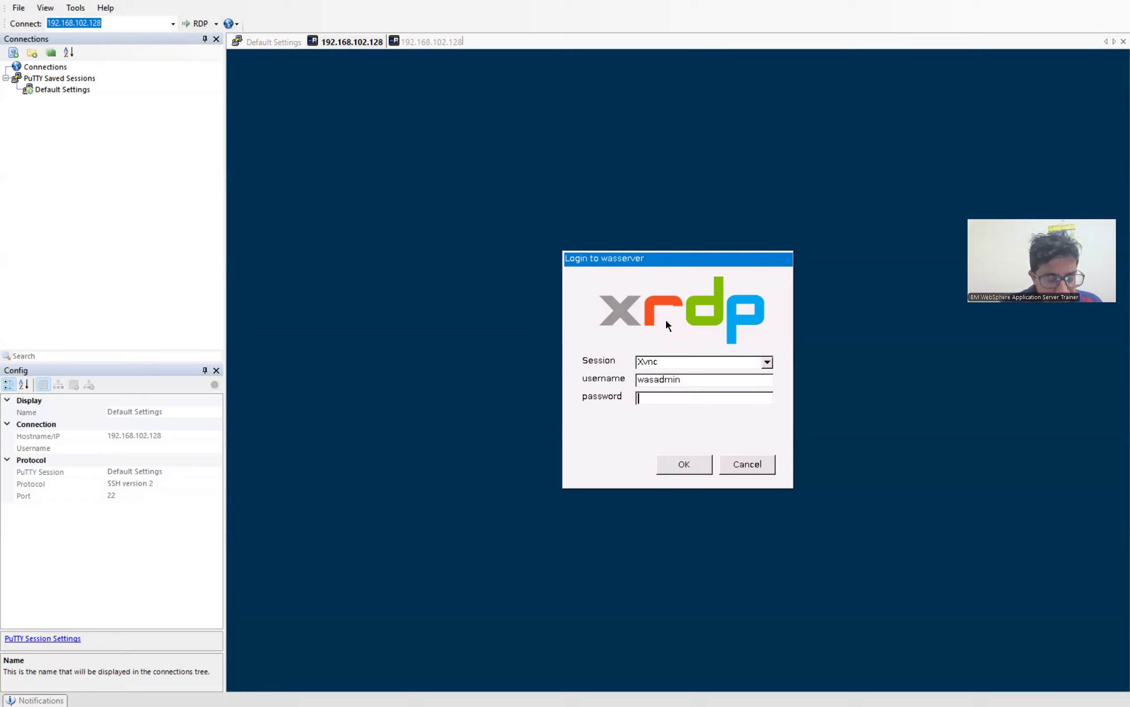
pyautogui.write('*********')
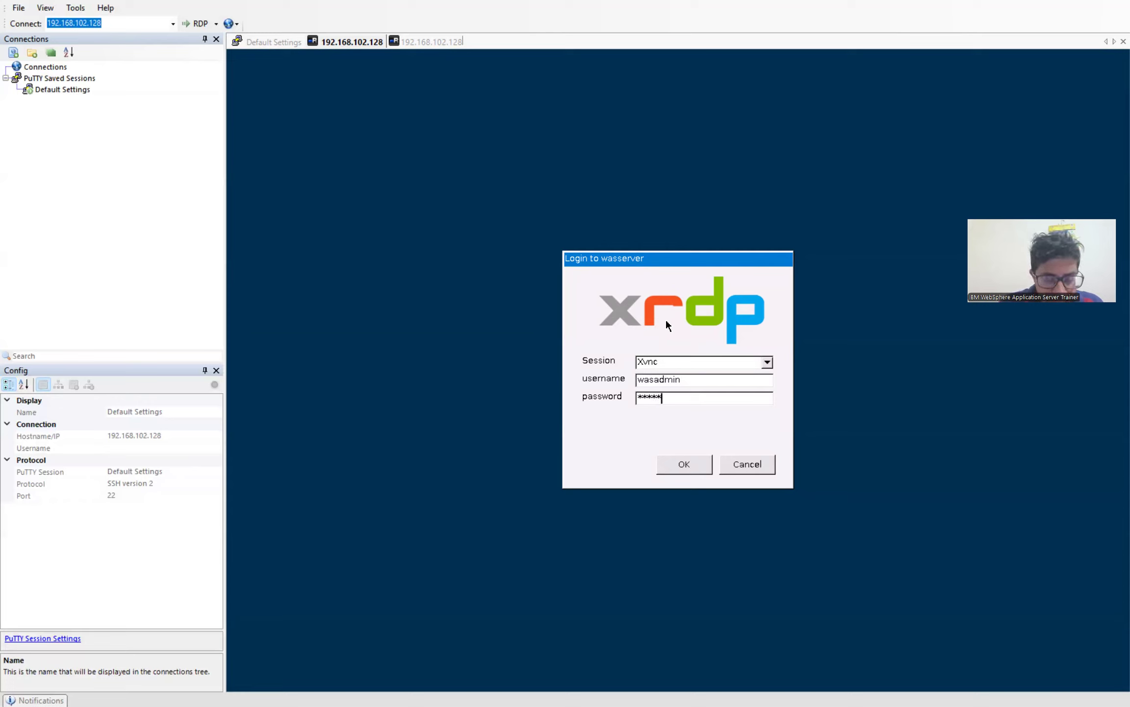
pyautogui.write('*****')
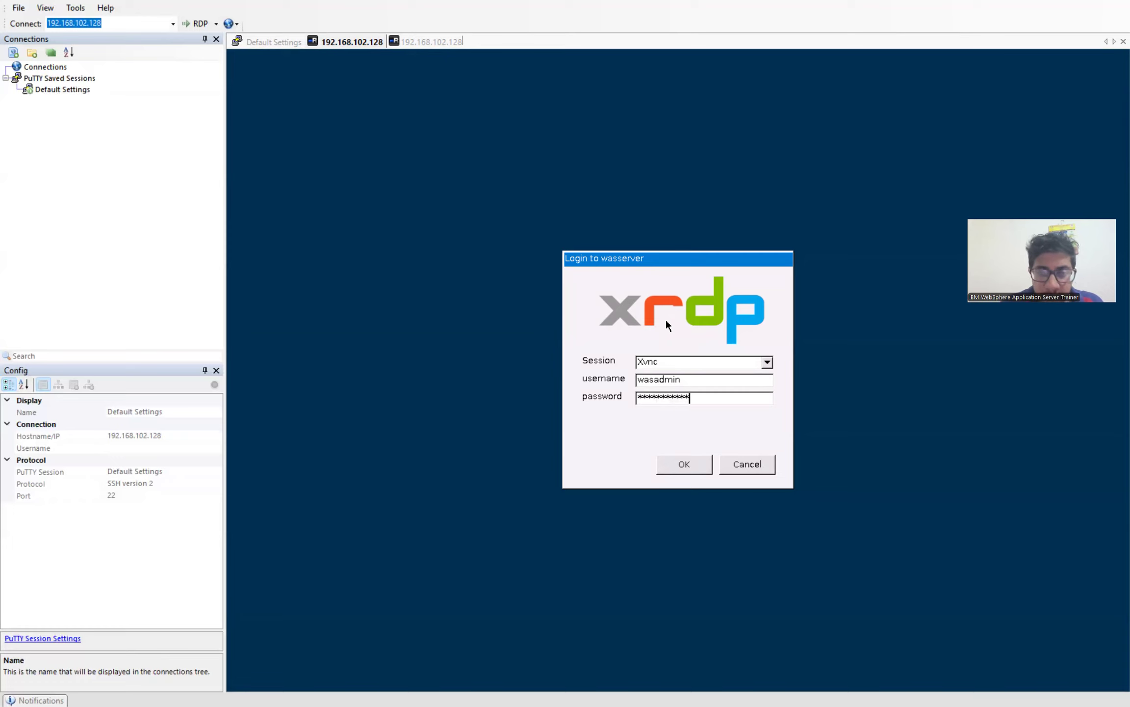
pyautogui.press('Return')
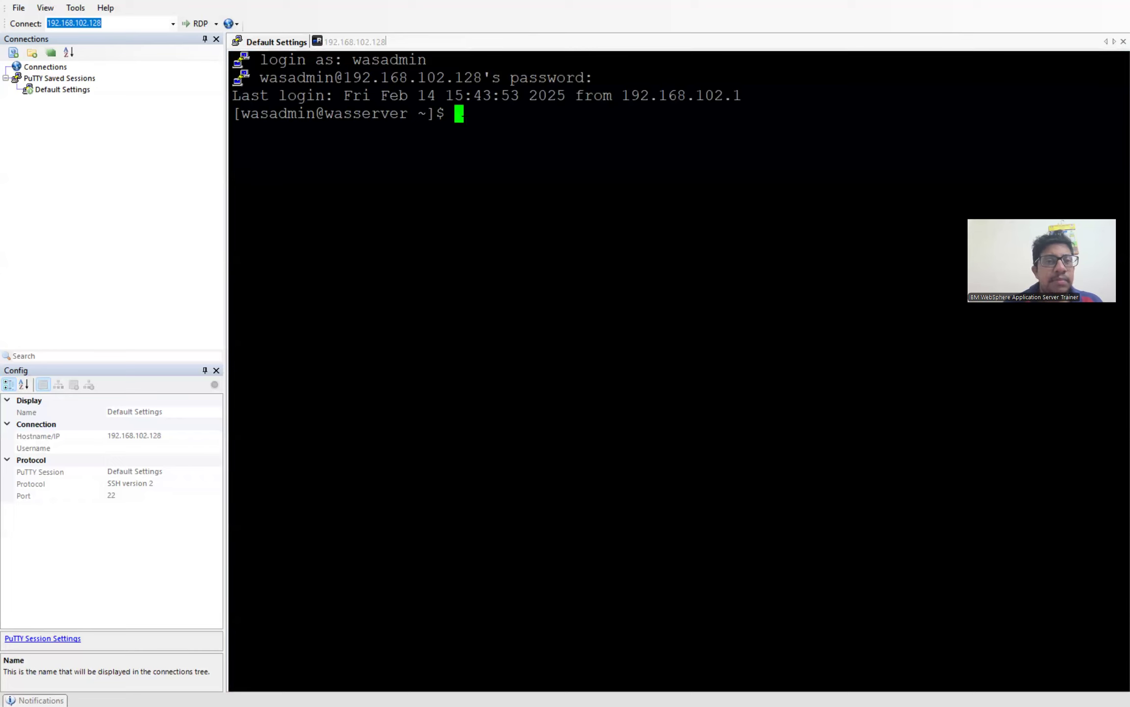
pyautogui.click(354, 41)
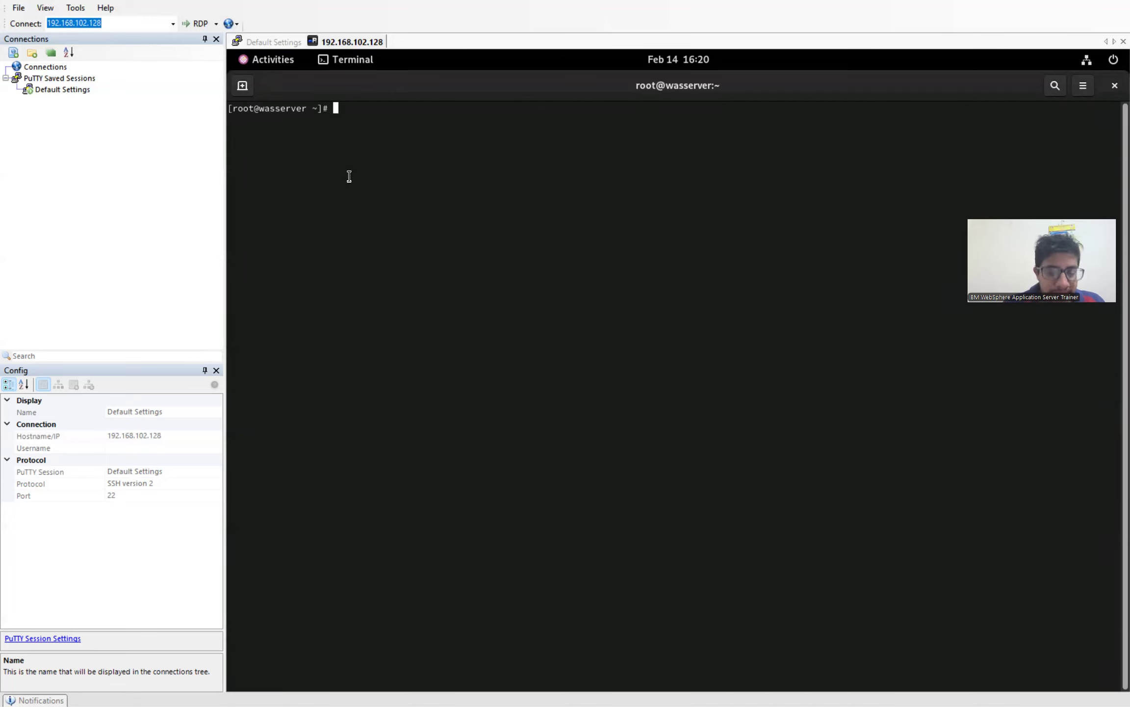
# Step: Run 'nmcli con up ens33' and 'ip a' in the remote root terminal, then switch to Default Settings
pyautogui.write('cle')
pyautogui.press('BackSpace')
pyautogui.press('BackSpace')
pyautogui.press('BackSpace')
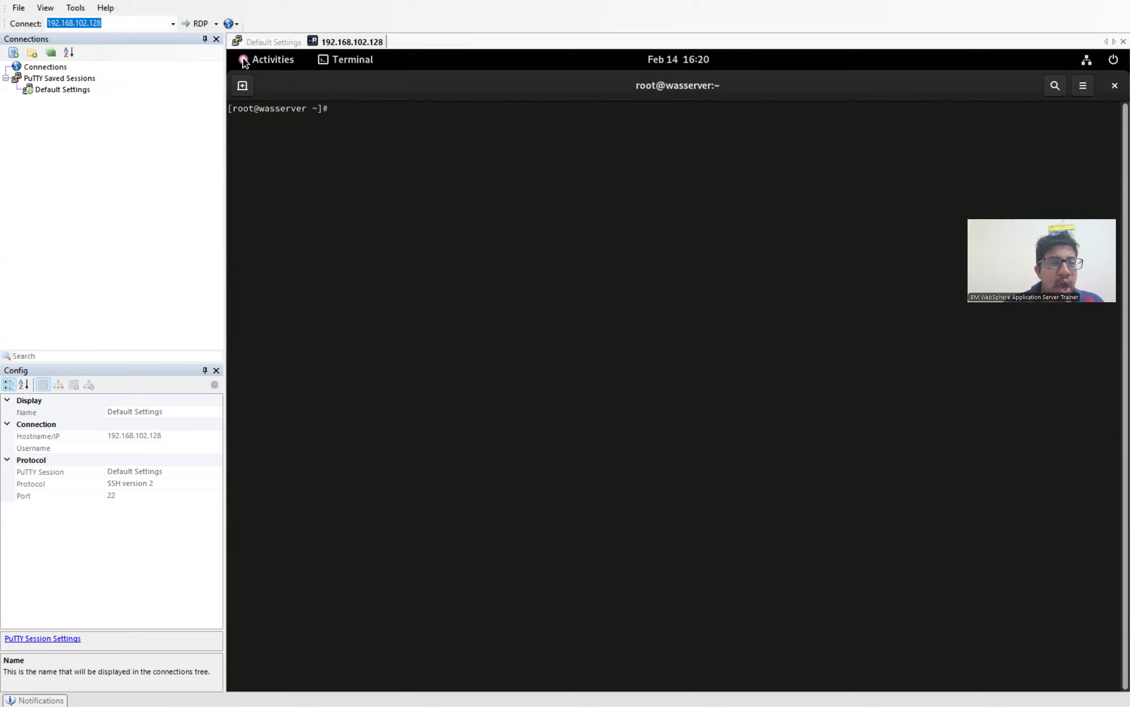
pyautogui.write('nmc')
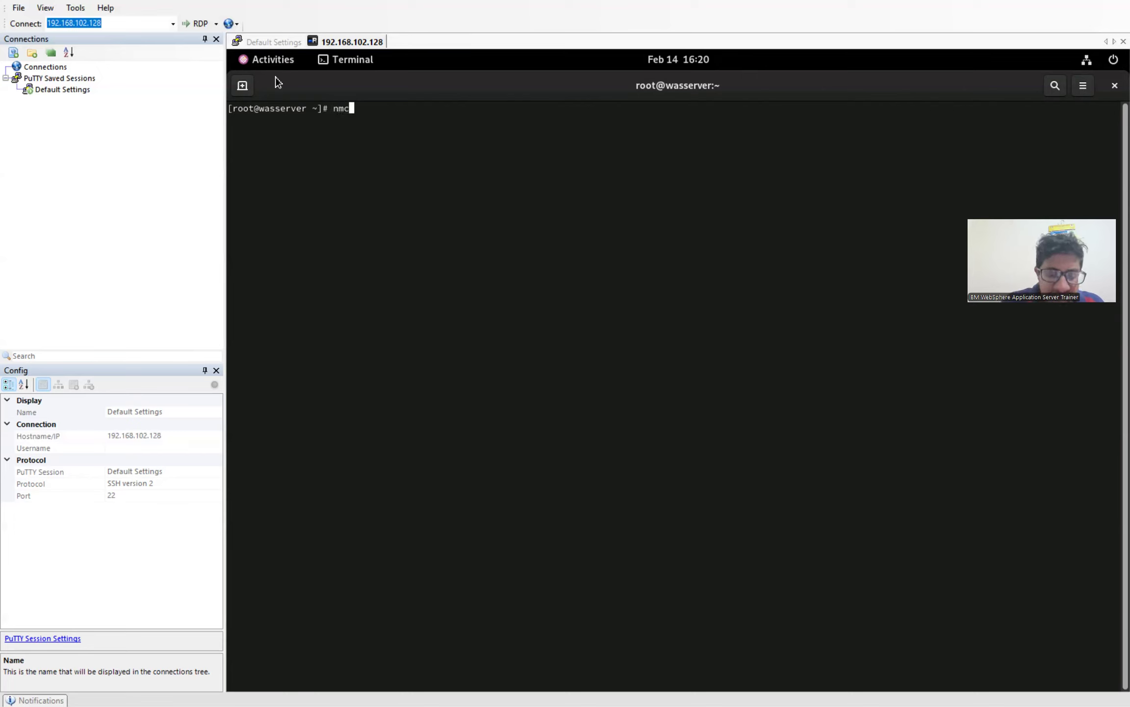
pyautogui.write('li con u')
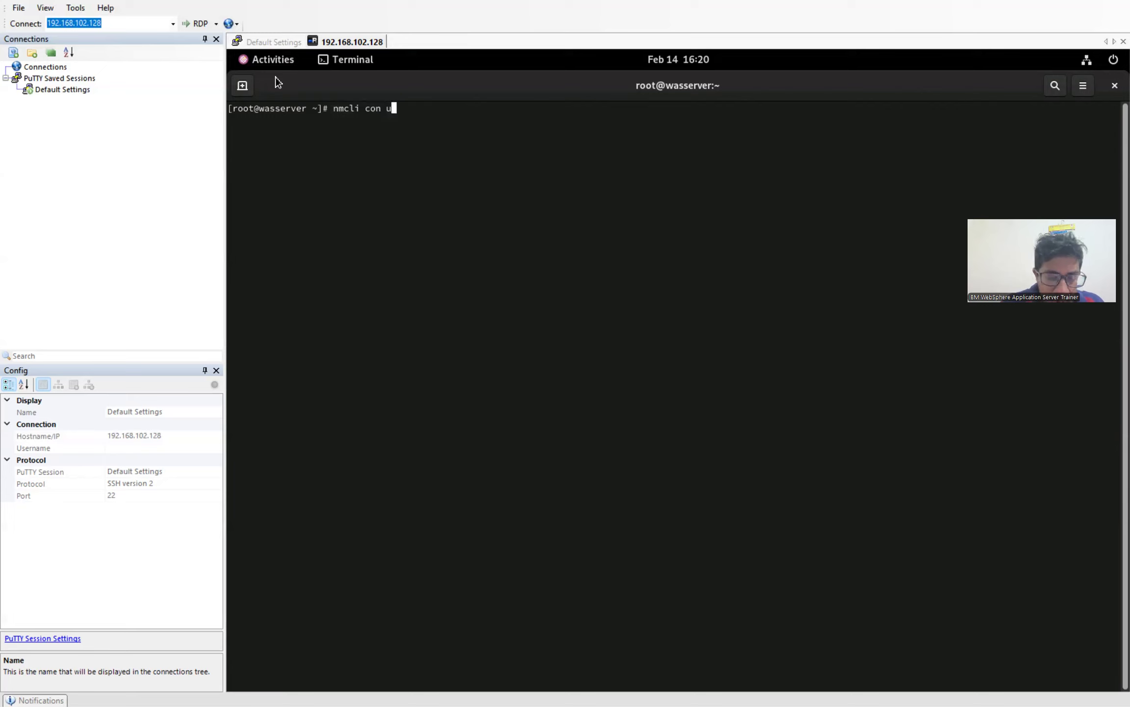
pyautogui.write('p ens33')
pyautogui.press('Return')
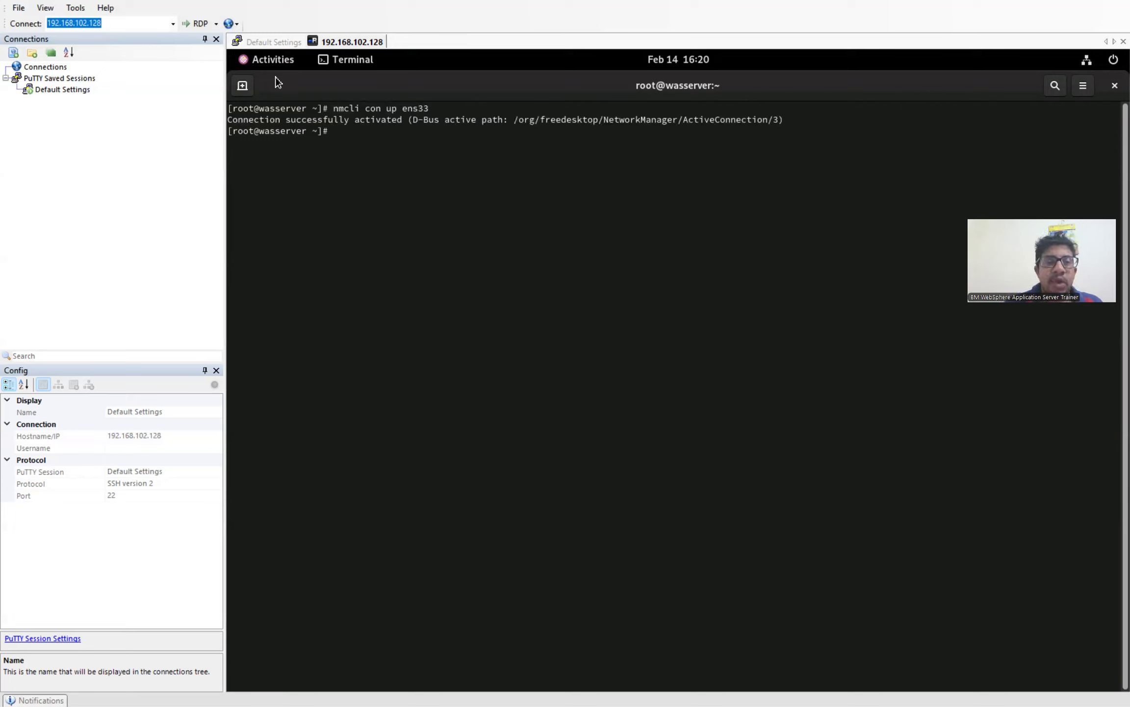
pyautogui.write('ip a')
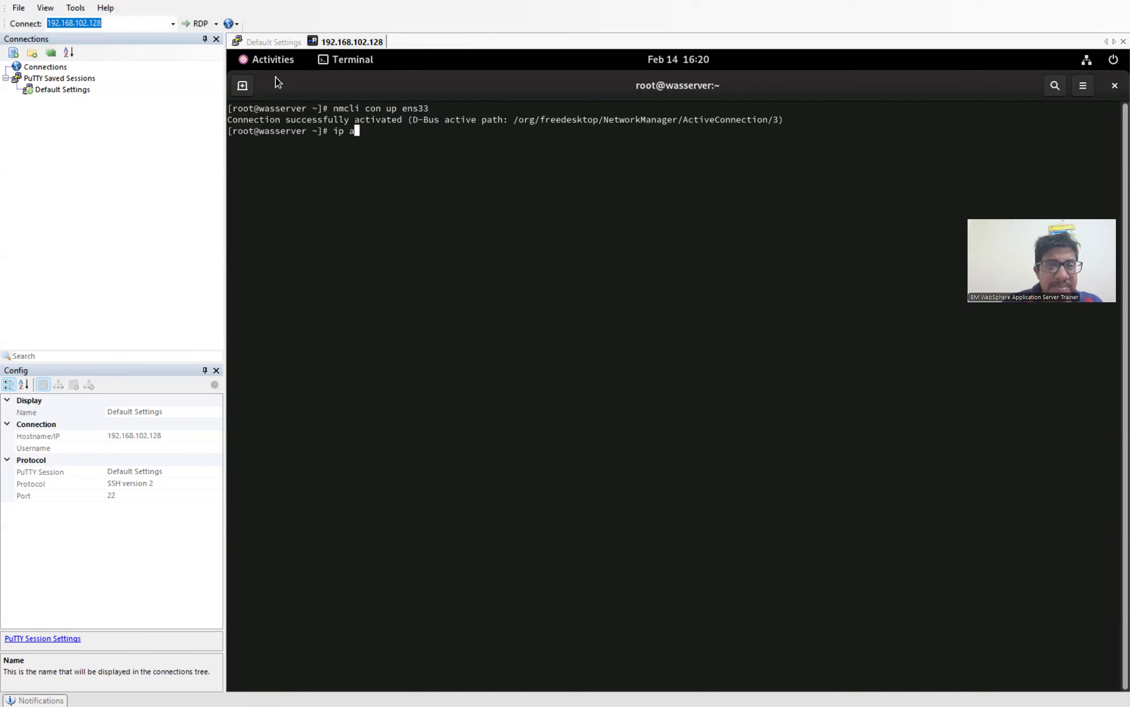
pyautogui.press('Return')
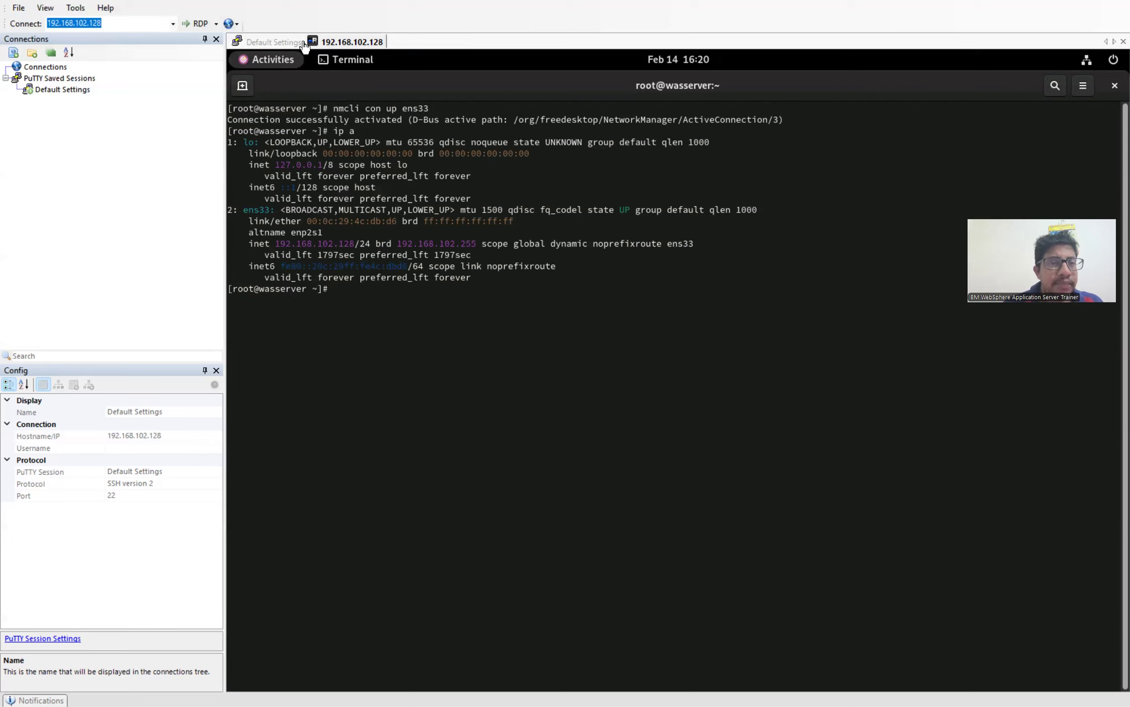
pyautogui.click(277, 43)
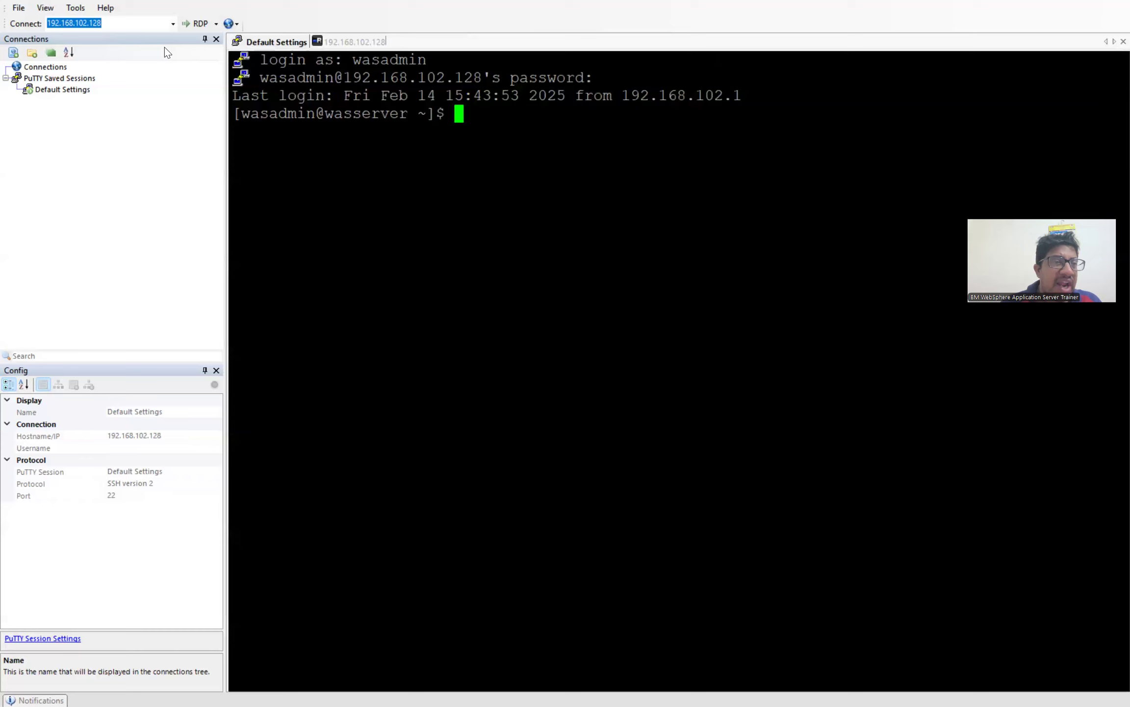
# Step: Open the SSH Transfer File form for 192.168.102.128 from the session tab's menu, then return to the terminal
pyautogui.rightClick(274, 41)
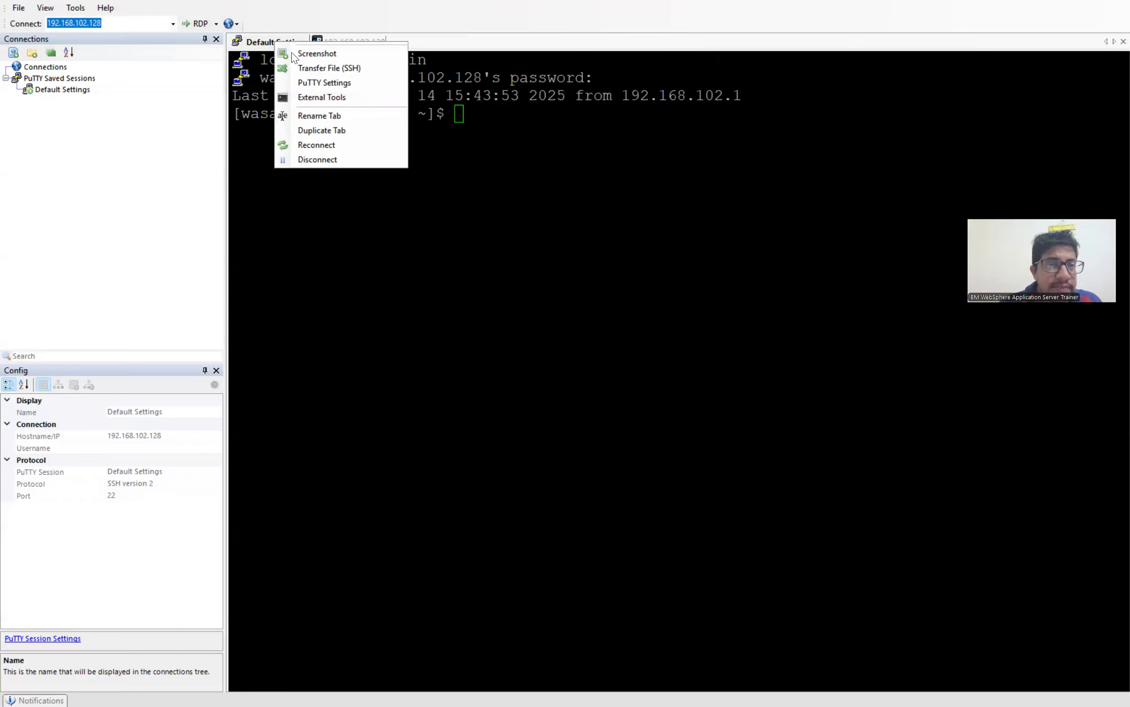
pyautogui.click(327, 67)
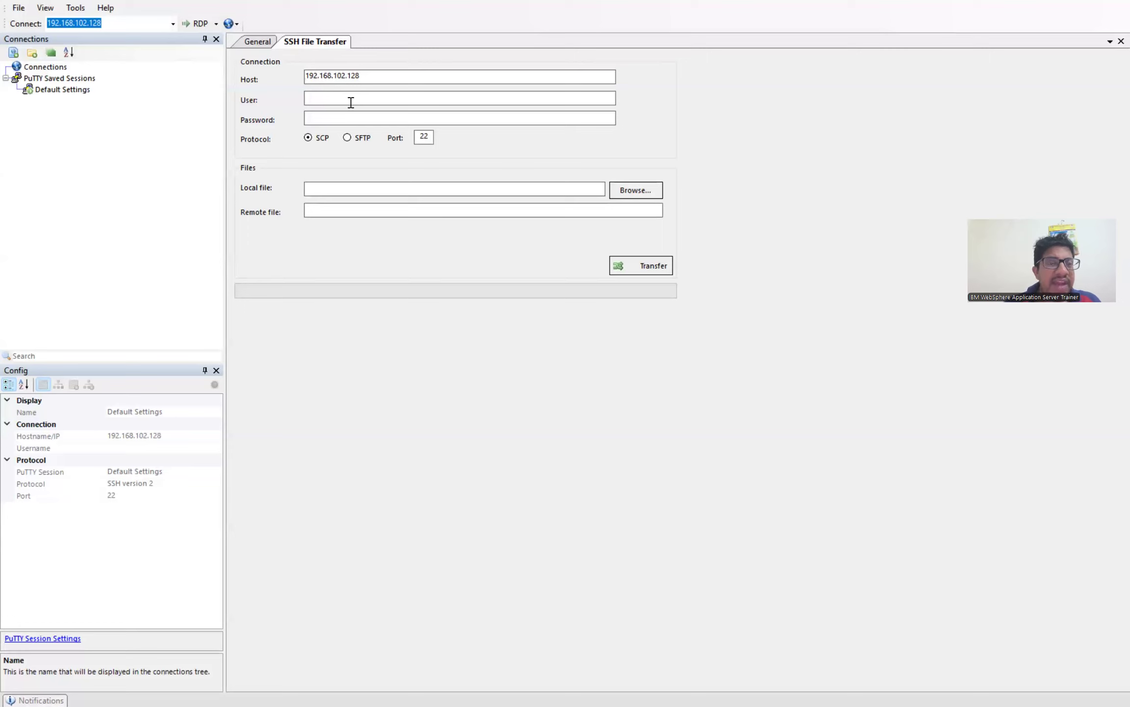
pyautogui.click(351, 102)
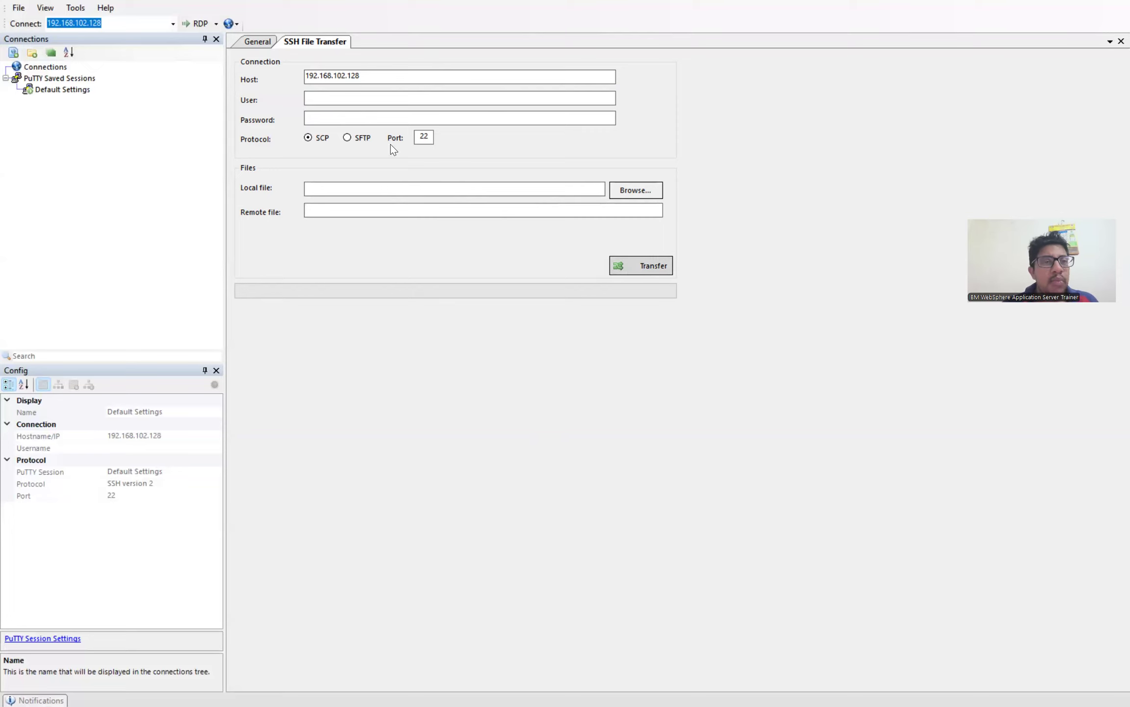
pyautogui.click(269, 44)
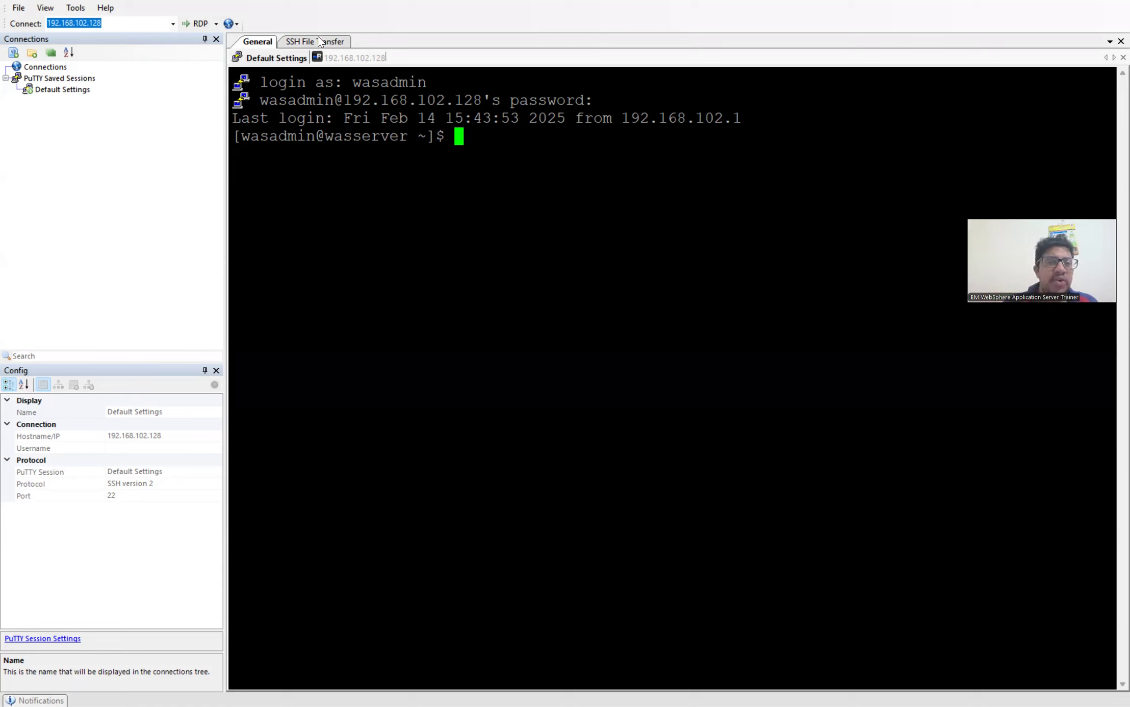
# Step: Switch between the remote desktop and SSH tabs, opening and closing the desktop's activities overview
pyautogui.click(353, 60)
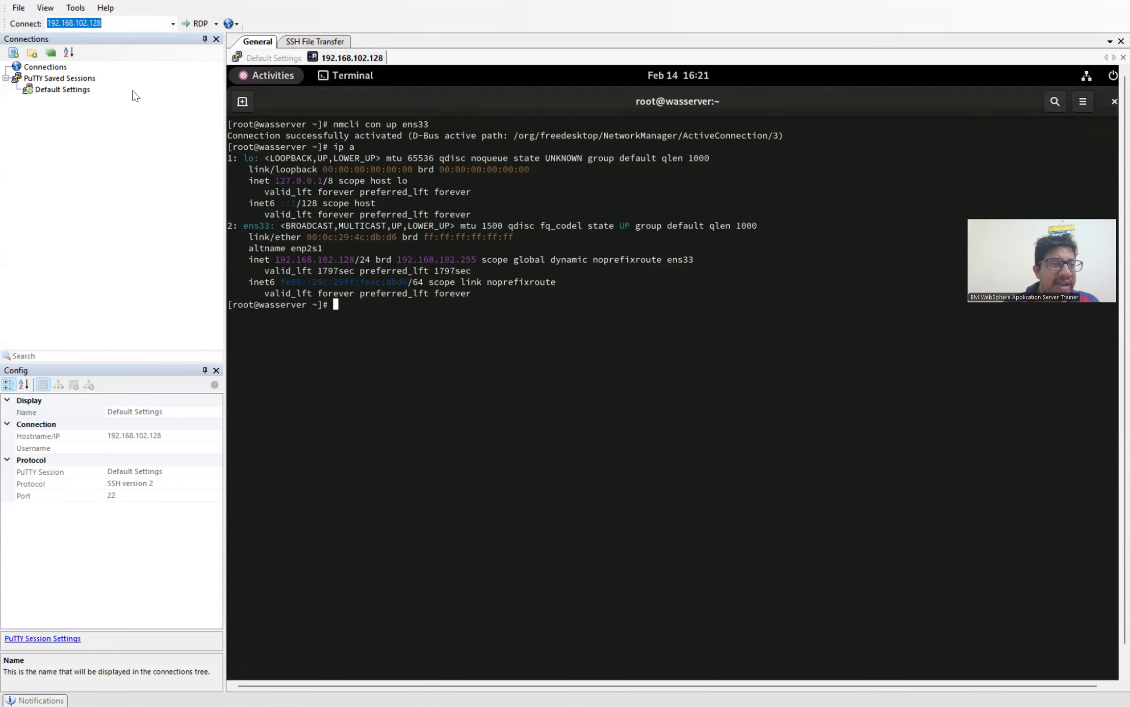
pyautogui.click(267, 78)
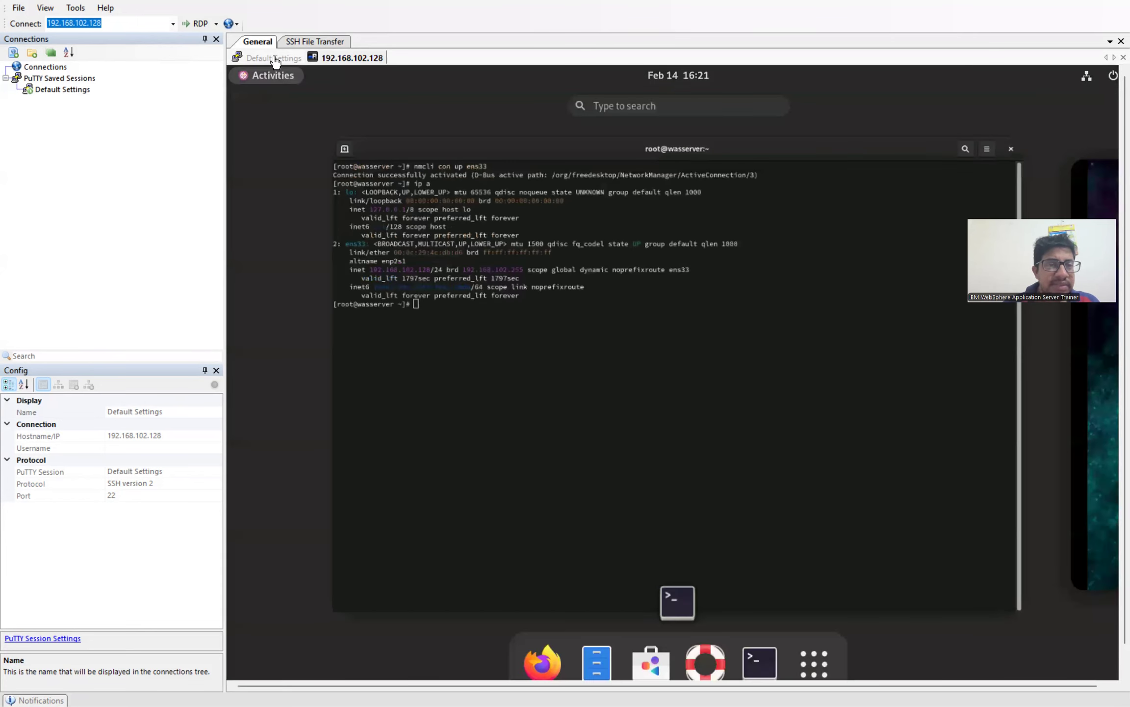
pyautogui.click(276, 59)
pyautogui.click(342, 58)
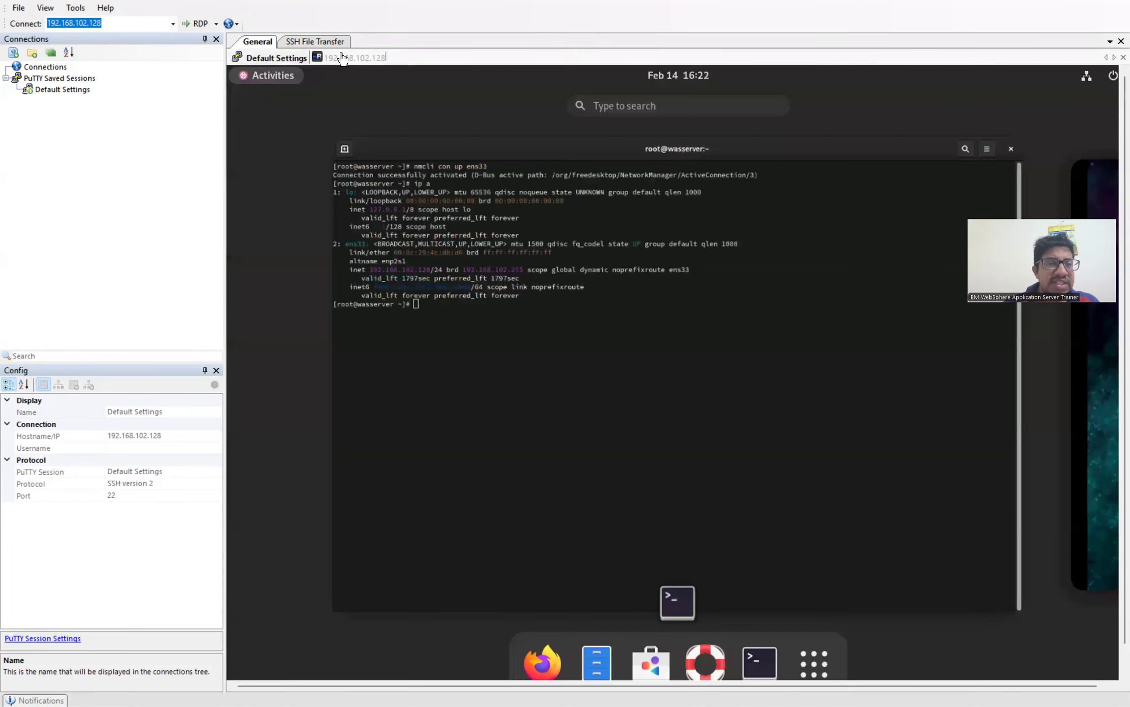
pyautogui.click(280, 80)
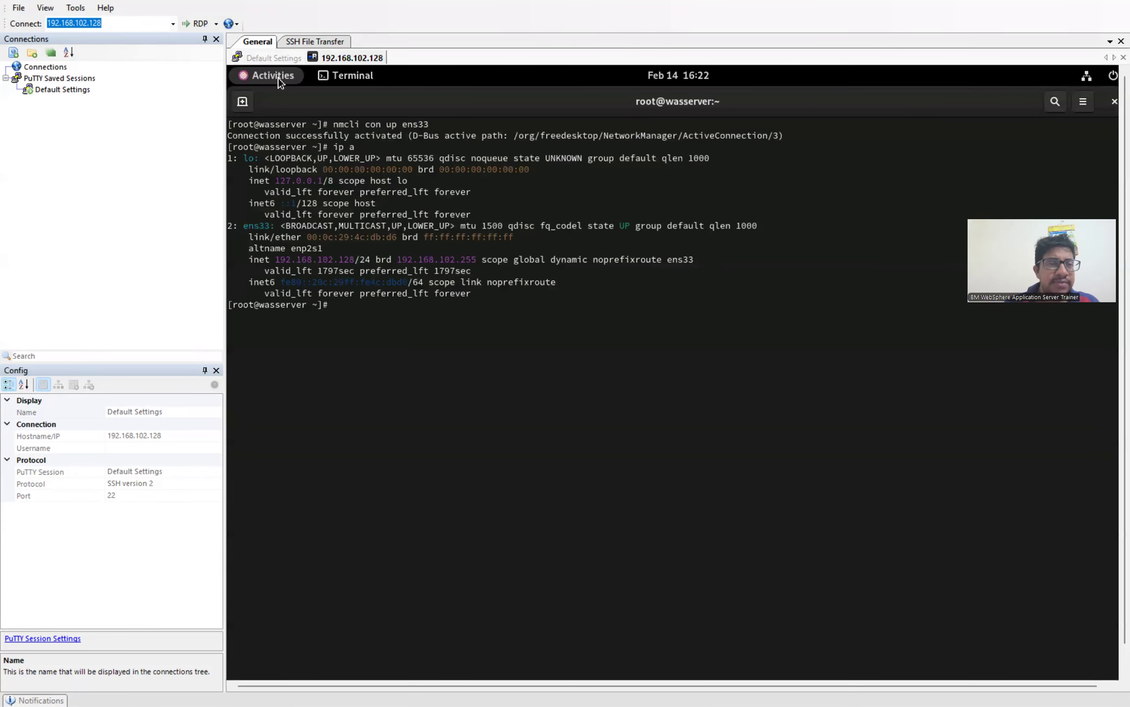
pyautogui.click(266, 60)
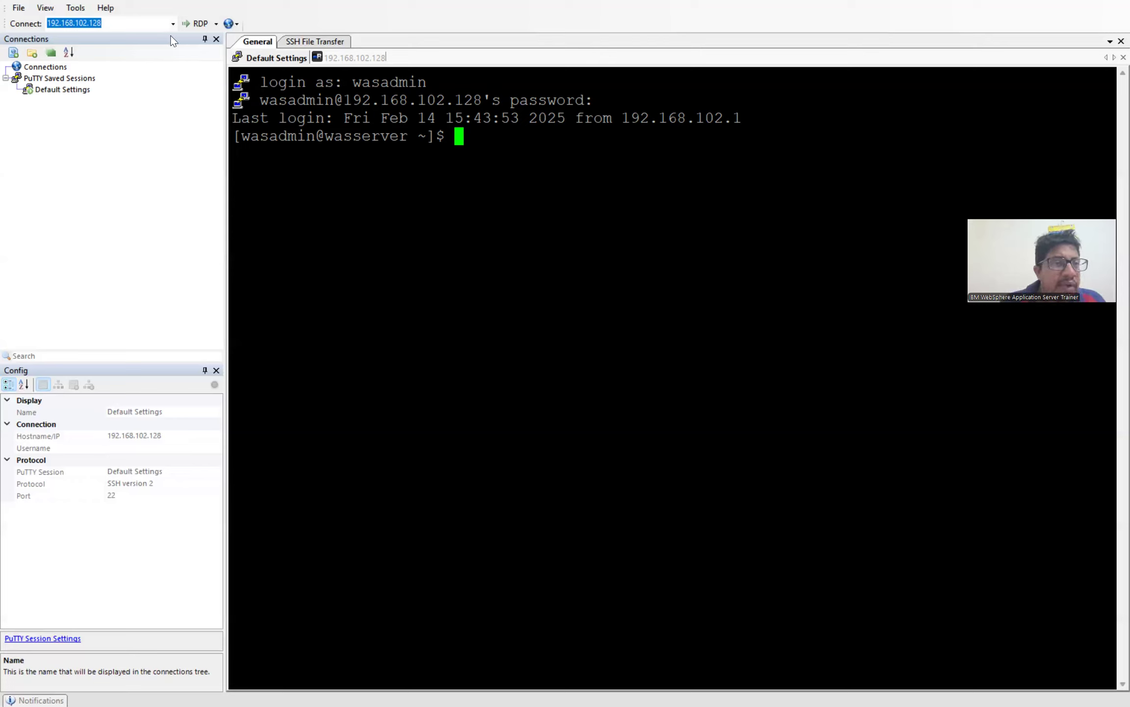
# Step: Glance at the protocol list and SSH file transfer form, ending on the logged-in SSH terminal
pyautogui.click(215, 24)
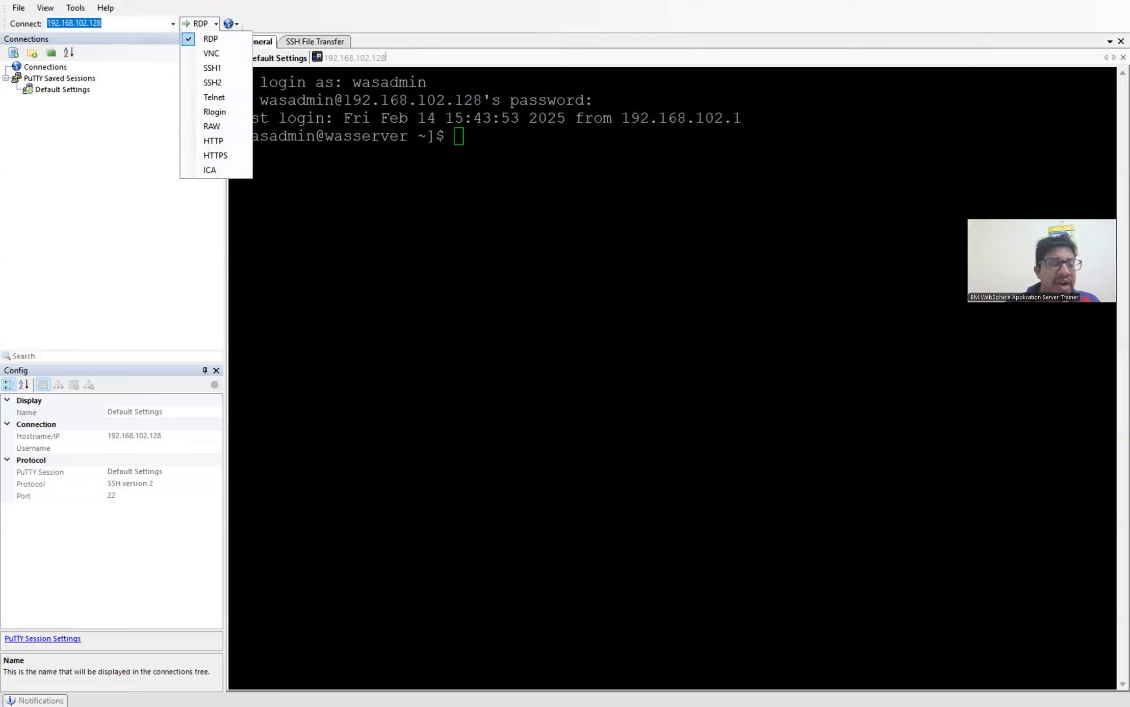
pyautogui.click(459, 135)
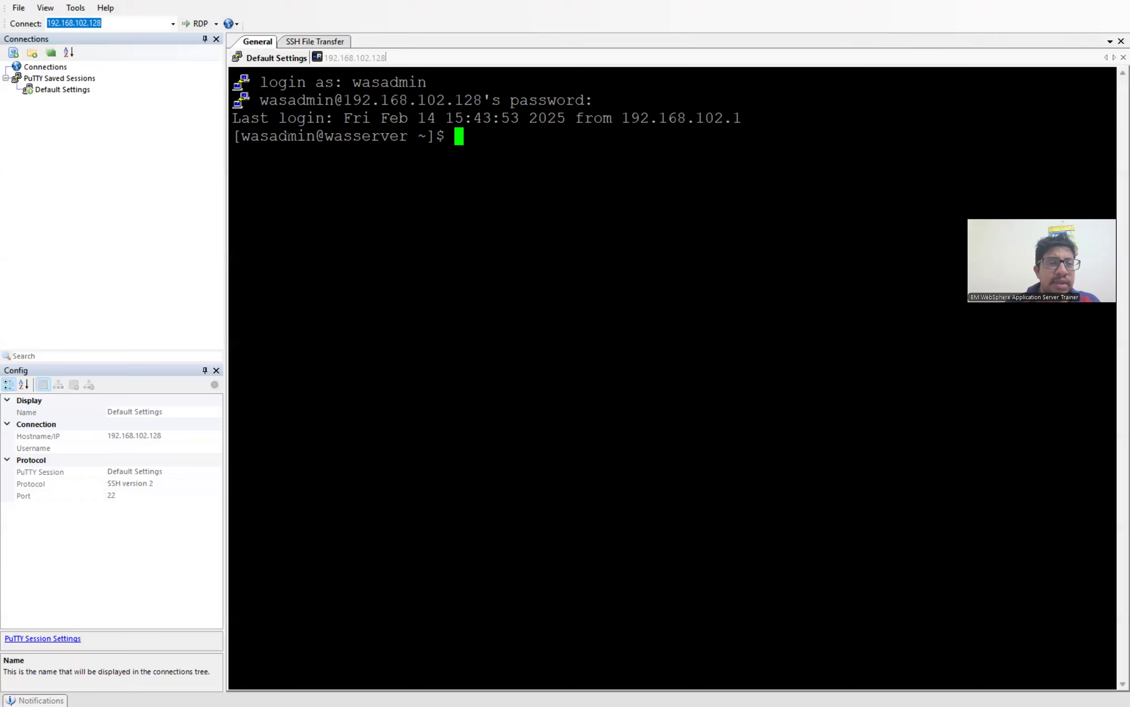
pyautogui.click(338, 44)
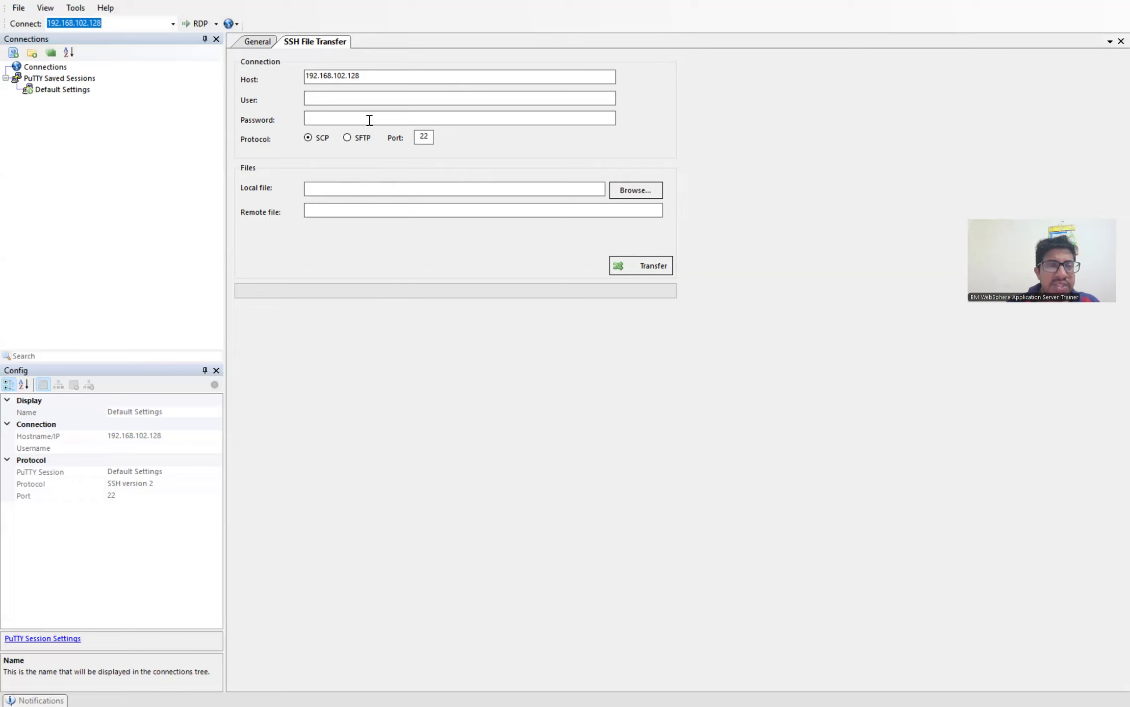
pyautogui.click(260, 41)
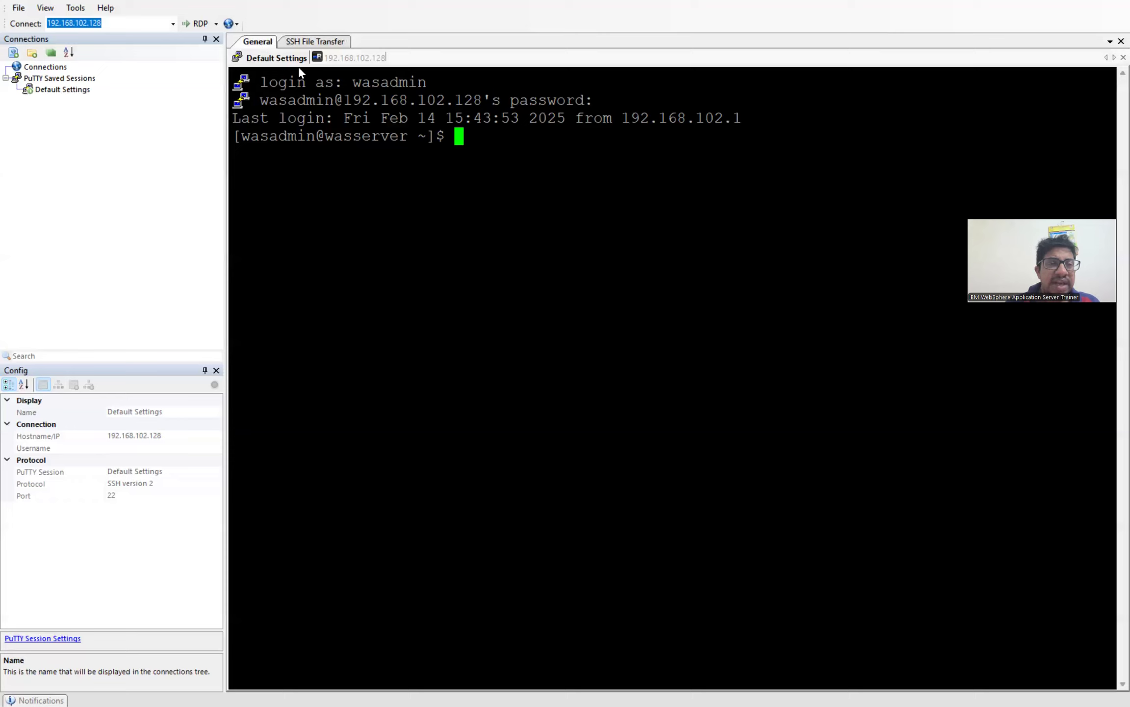
# Step: Duplicate the Default Settings SSH tab into a new tab waiting at a login prompt
pyautogui.rightClick(285, 61)
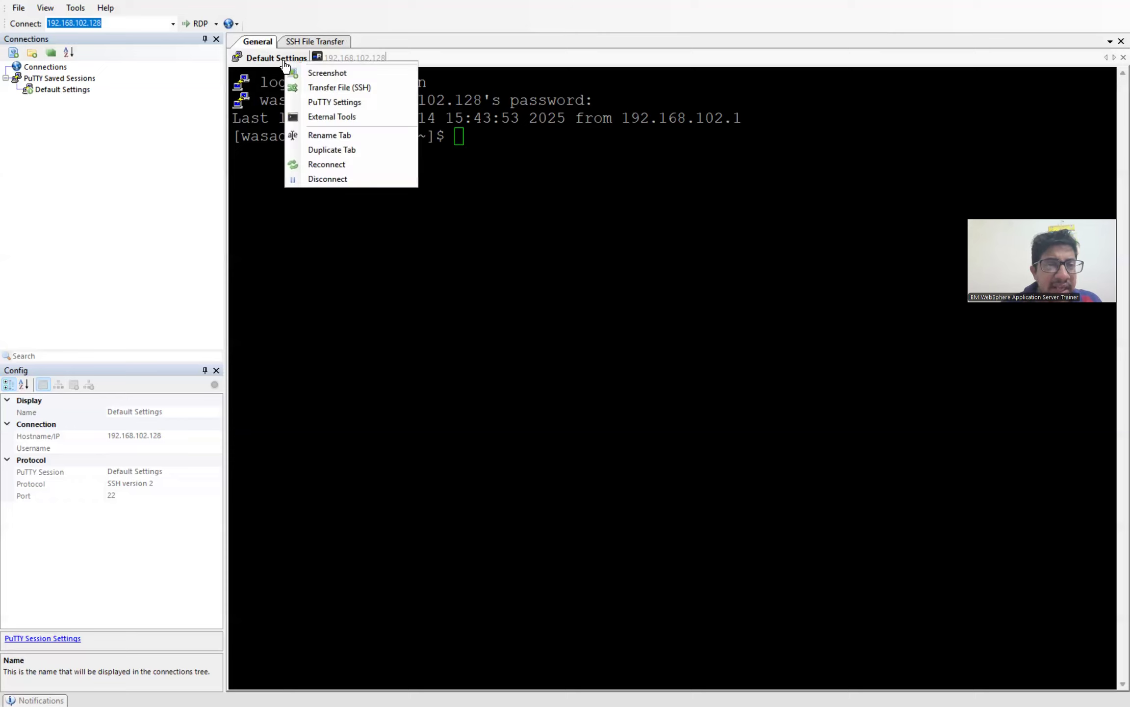
pyautogui.click(322, 116)
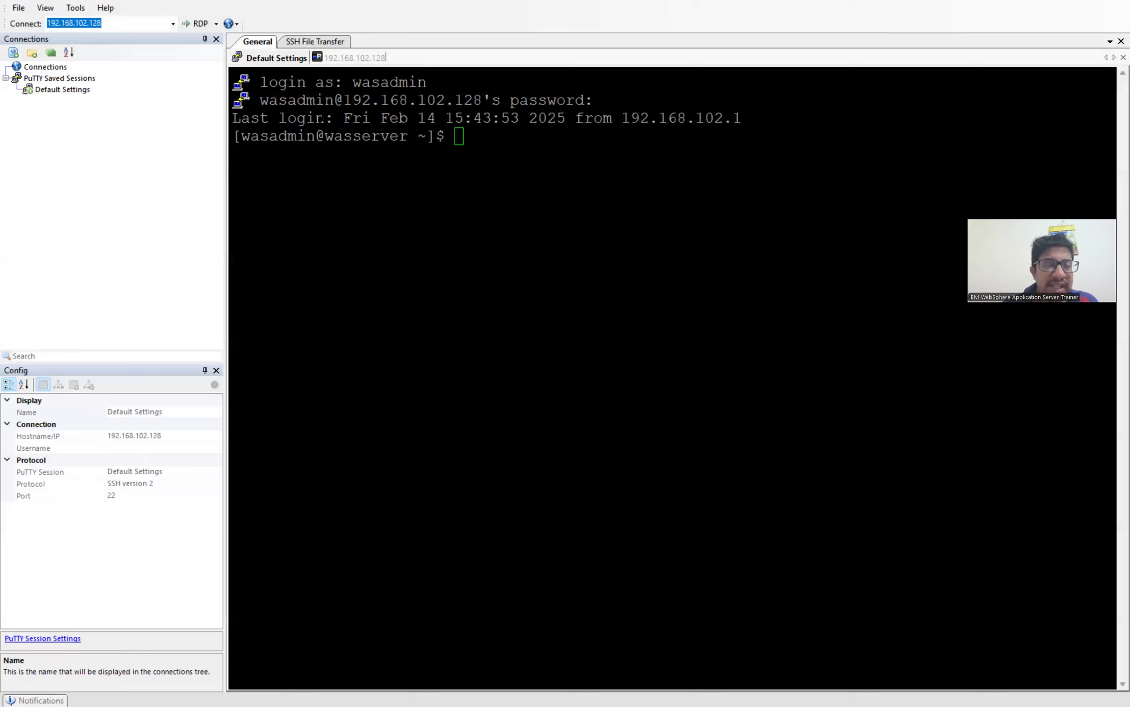
pyautogui.rightClick(288, 61)
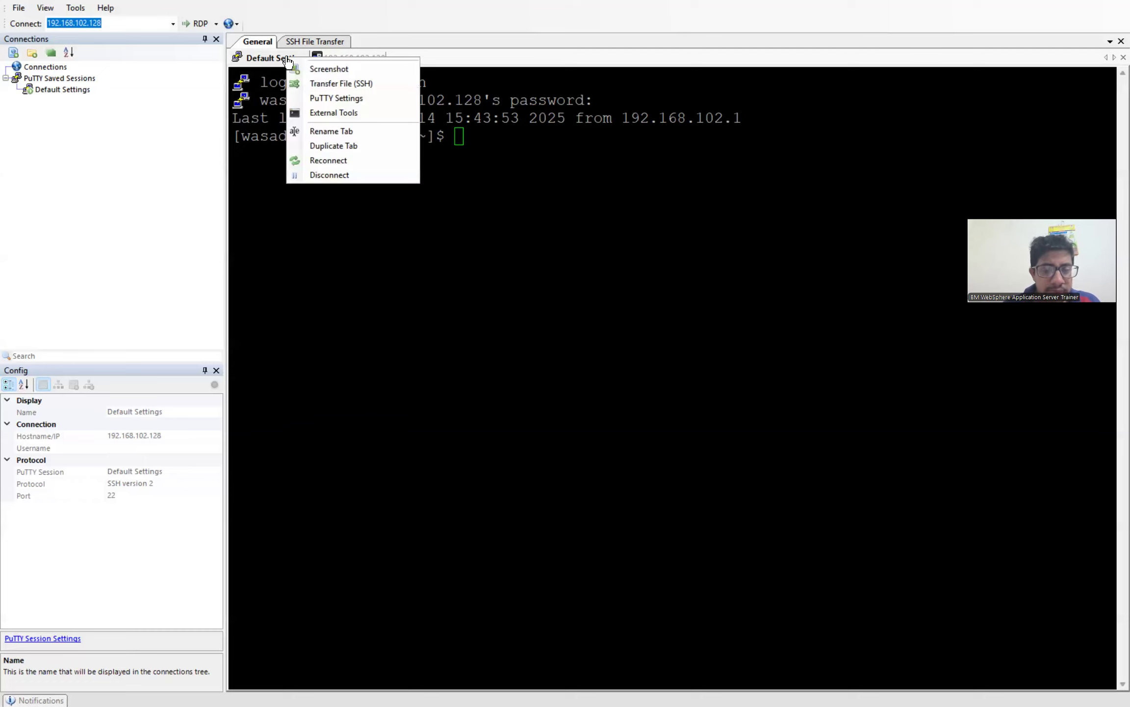
pyautogui.click(332, 143)
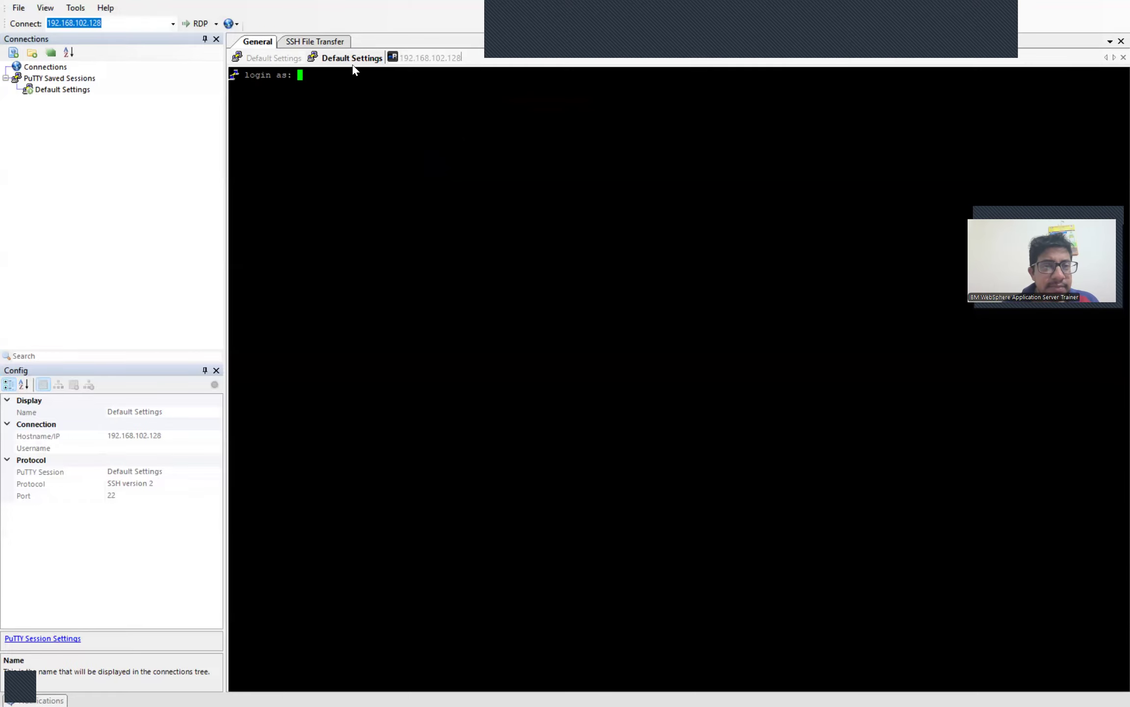
pyautogui.rightClick(364, 57)
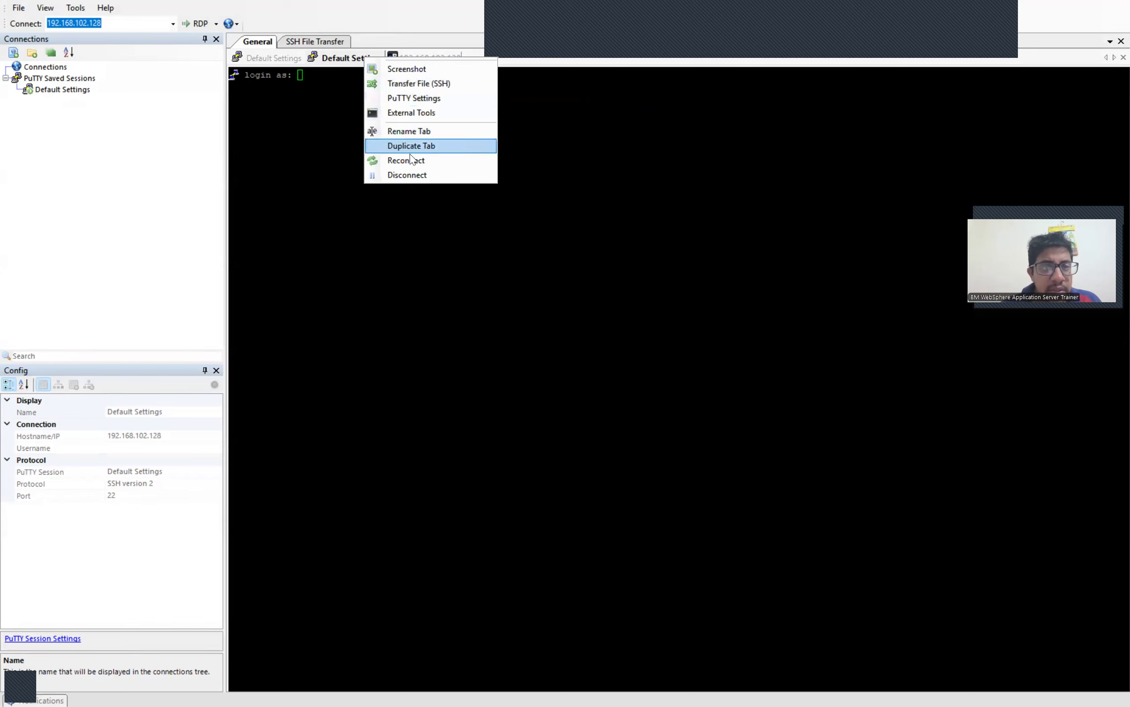
# Step: Set the duplicate session's PuTTY terminal font to Courier New 18-point and apply it
pyautogui.click(429, 101)
pyautogui.click(466, 322)
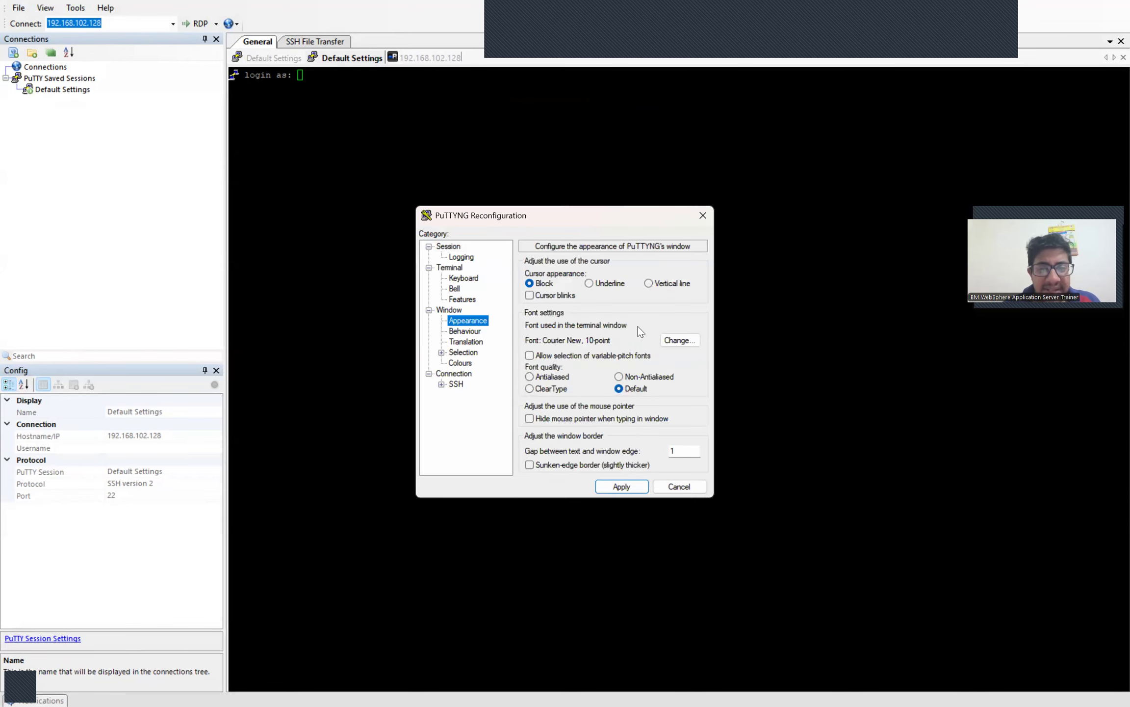
pyautogui.click(680, 340)
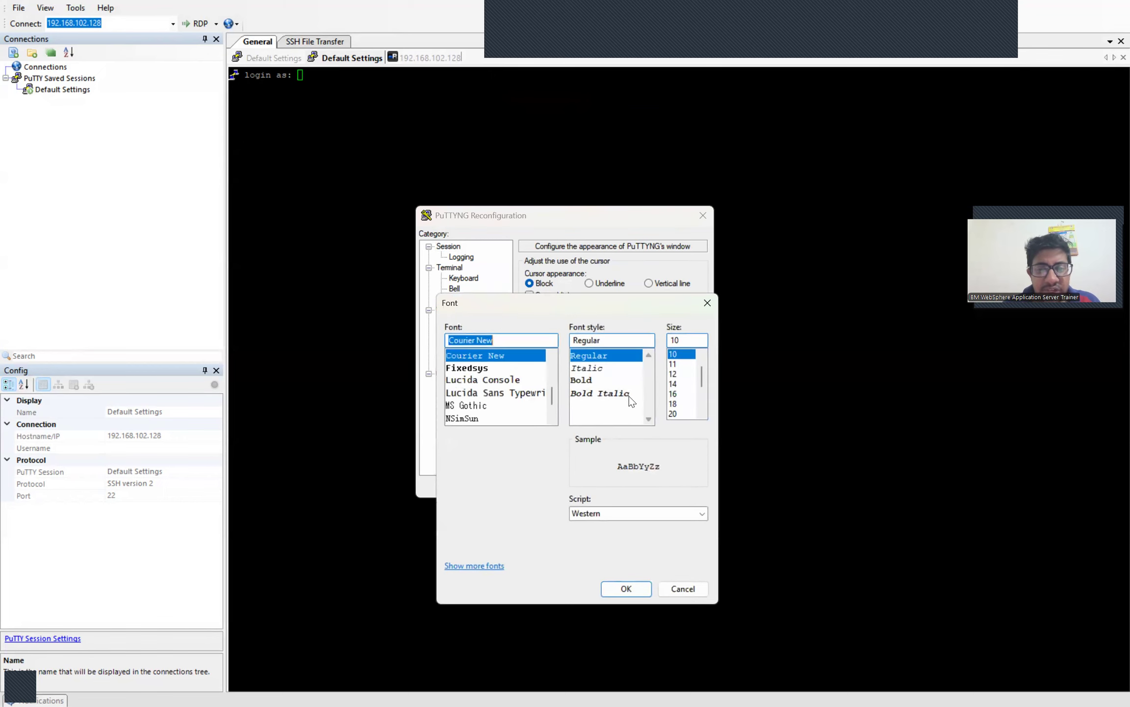
pyautogui.click(672, 404)
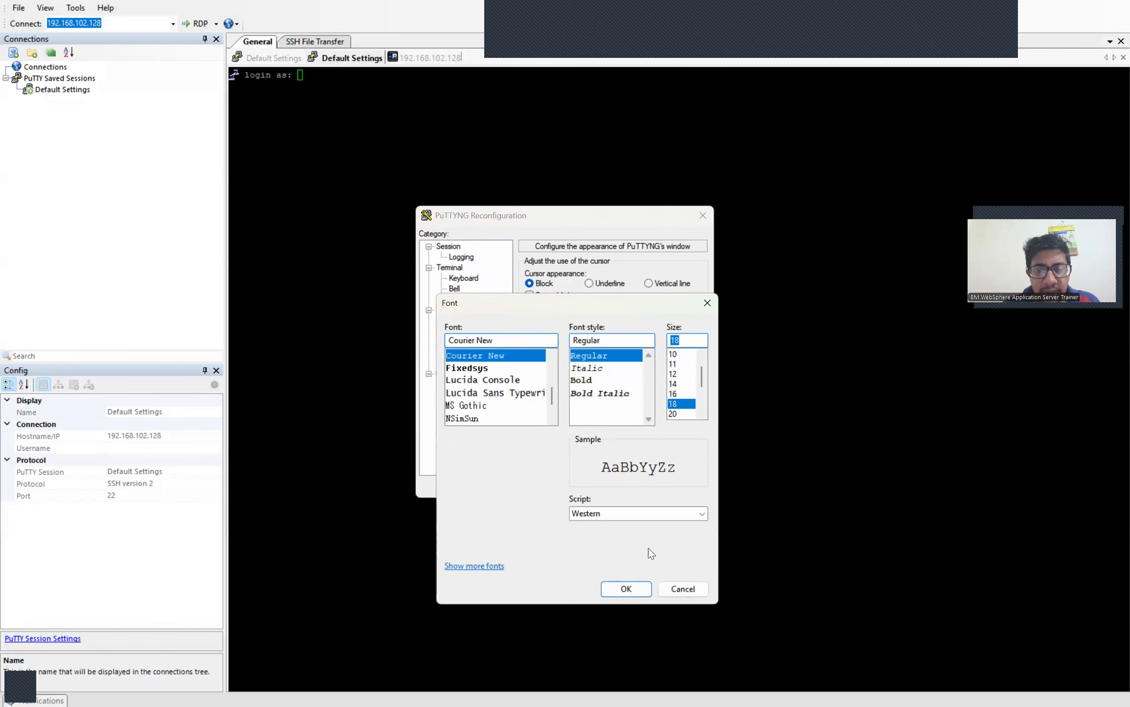
pyautogui.click(628, 589)
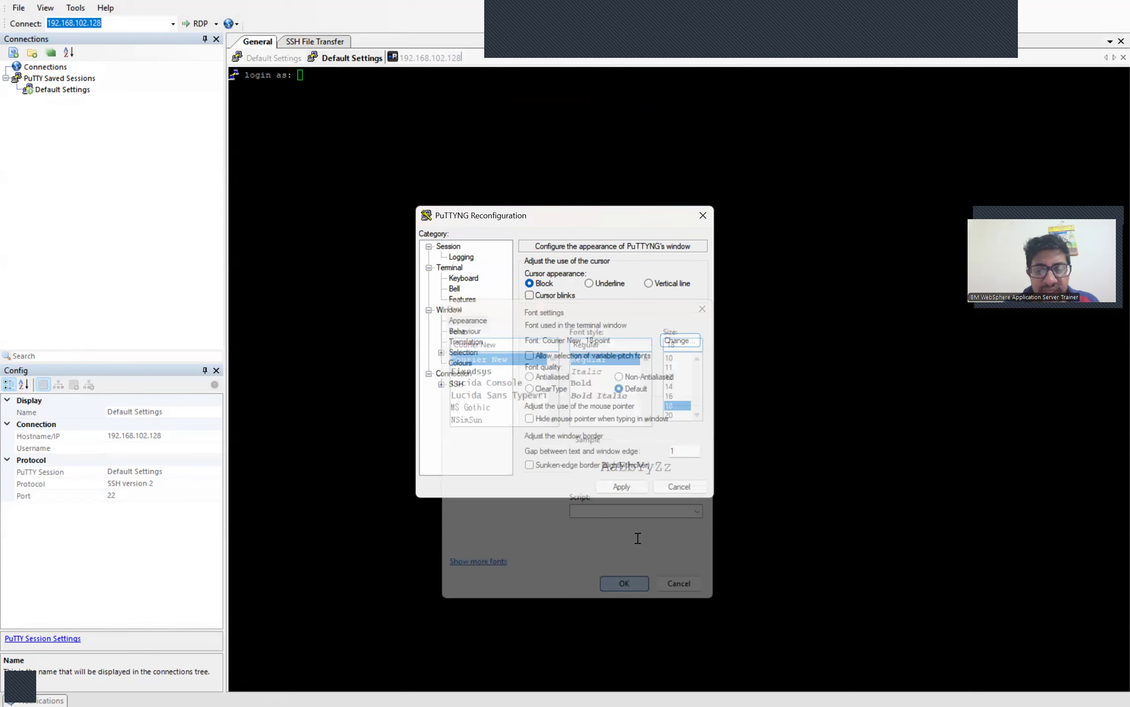
pyautogui.click(623, 487)
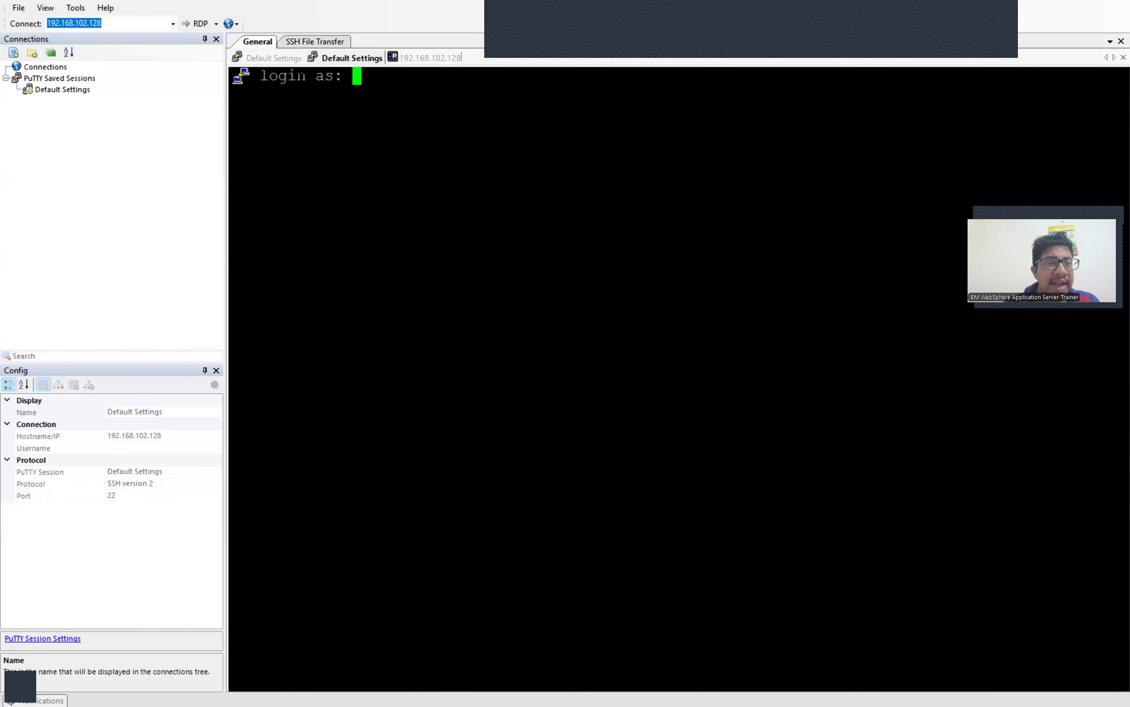
# Step: Take a screenshot of the first logged-in session, preview it, then return to the terminals
pyautogui.rightClick(289, 59)
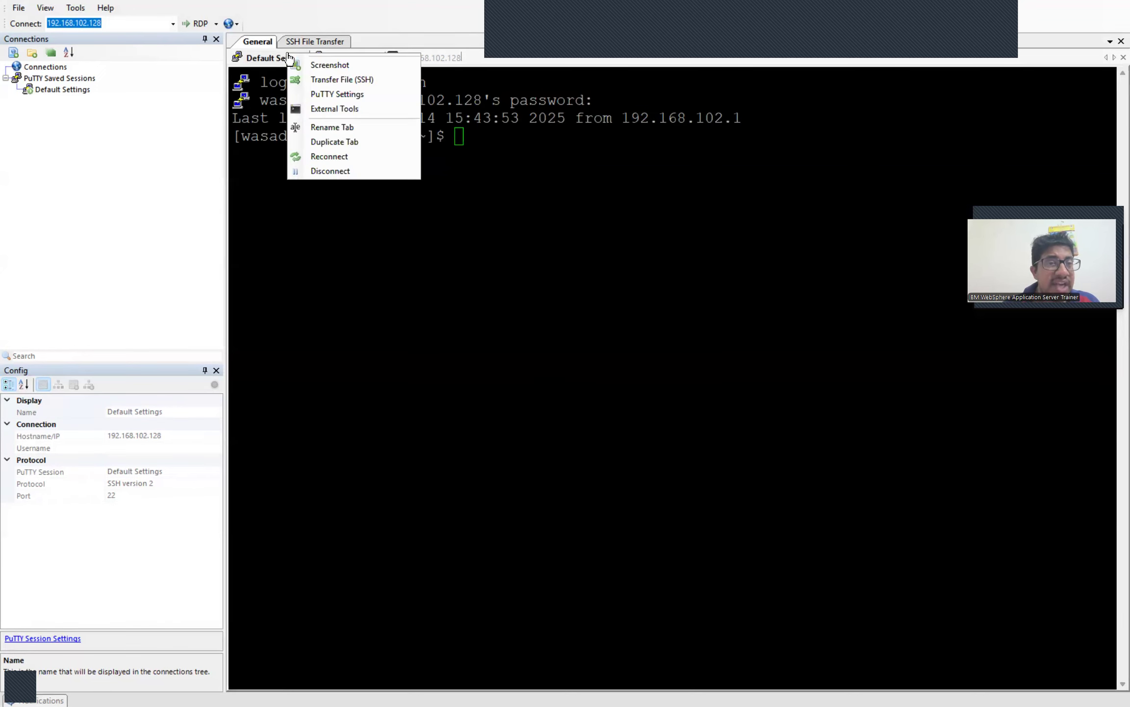
pyautogui.click(316, 65)
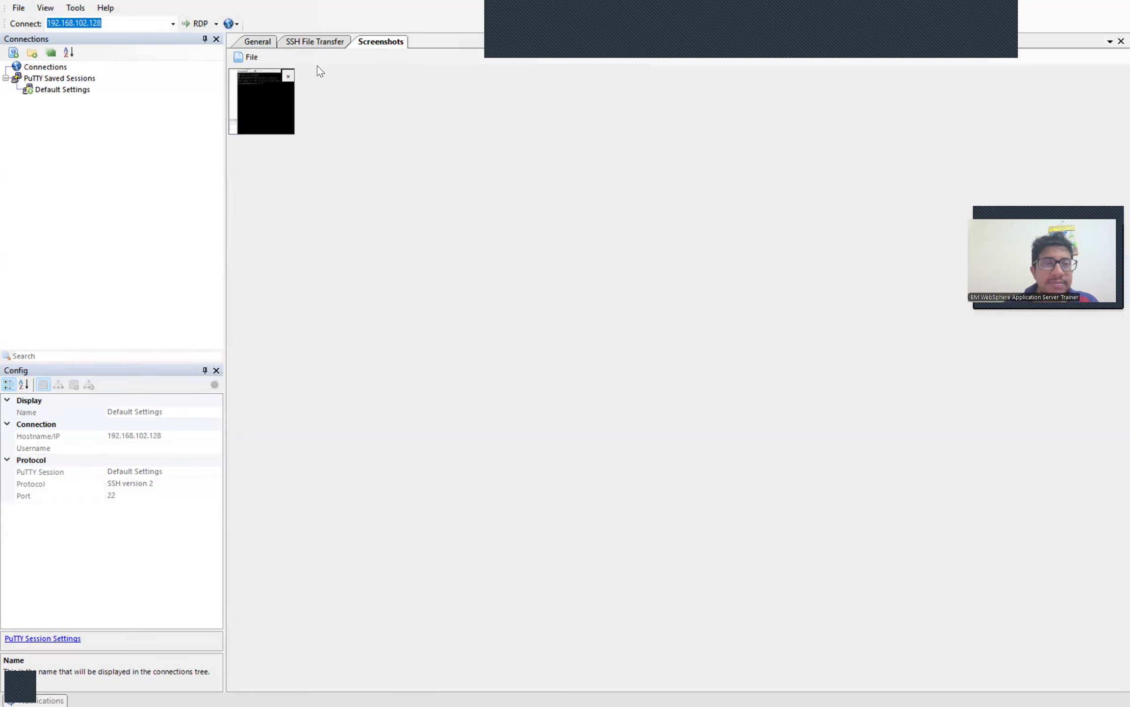
pyautogui.click(269, 101)
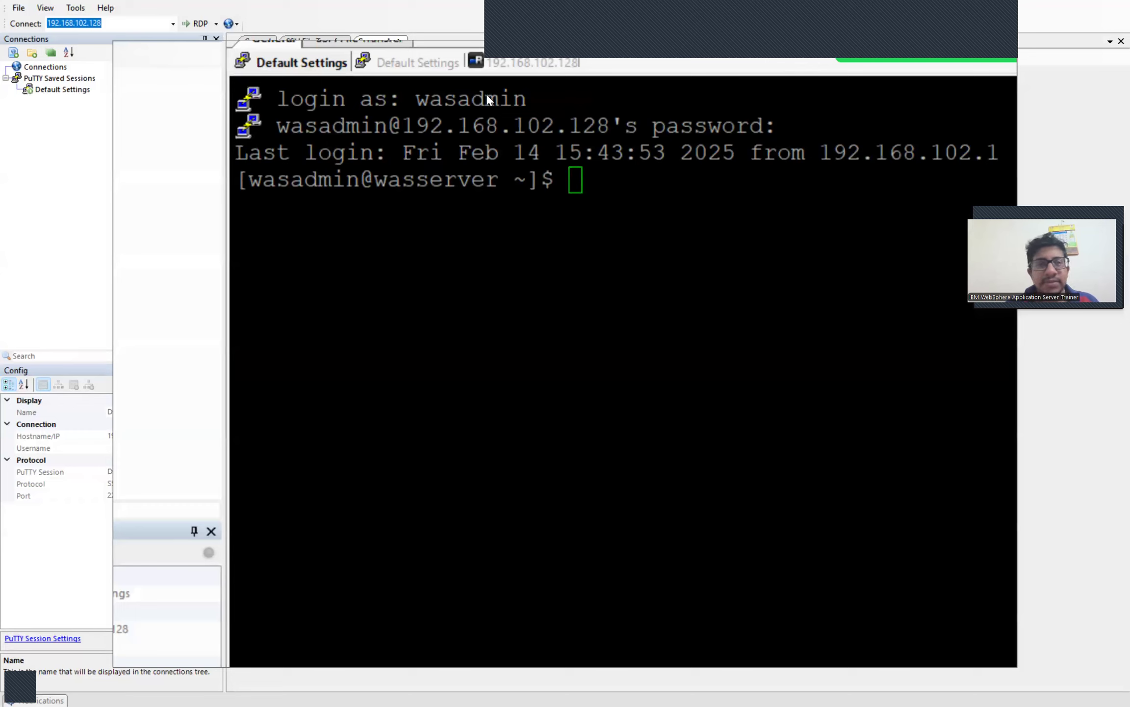
pyautogui.click(401, 96)
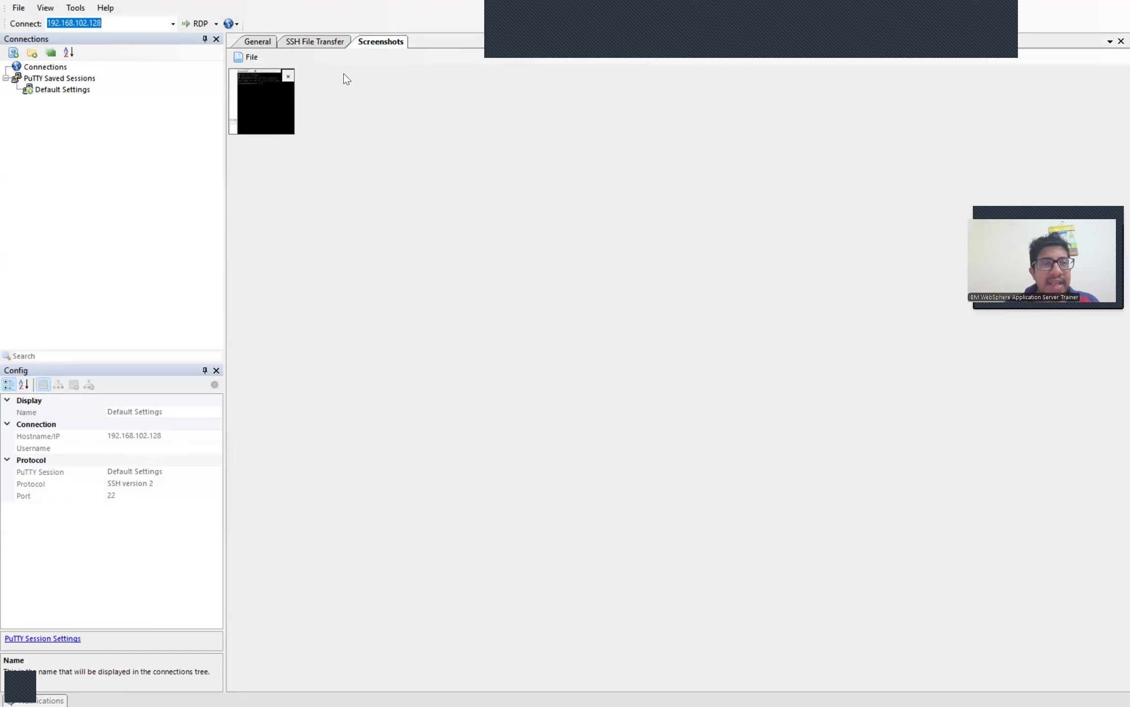
pyautogui.click(309, 43)
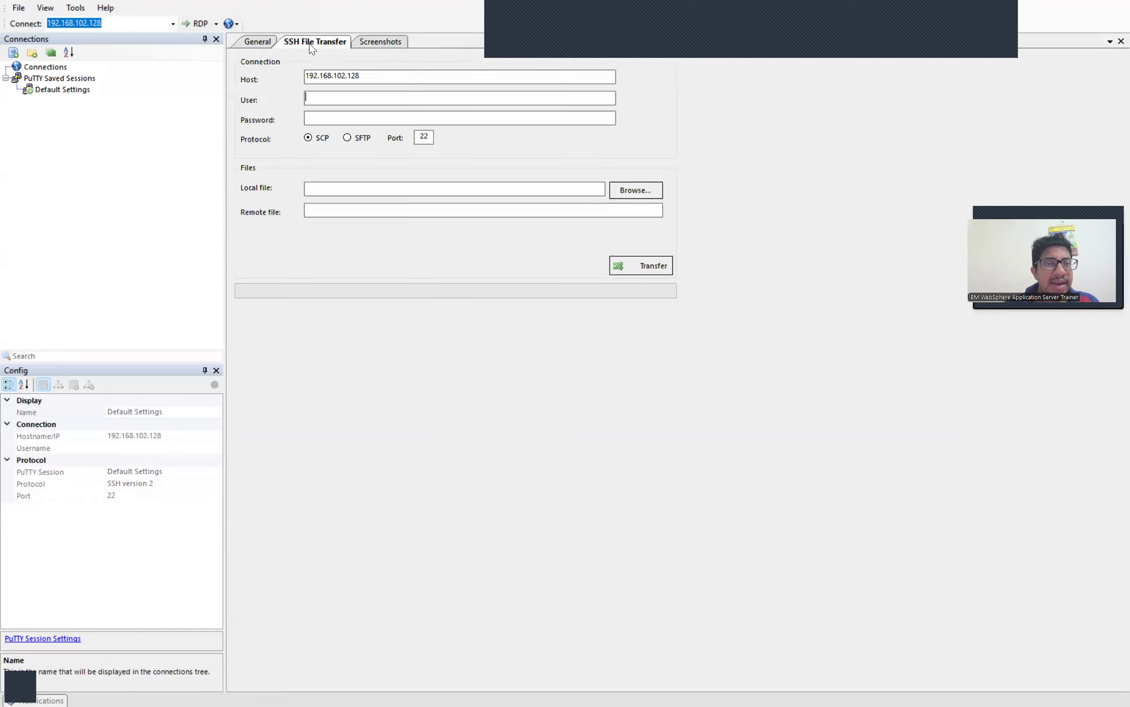
pyautogui.click(250, 43)
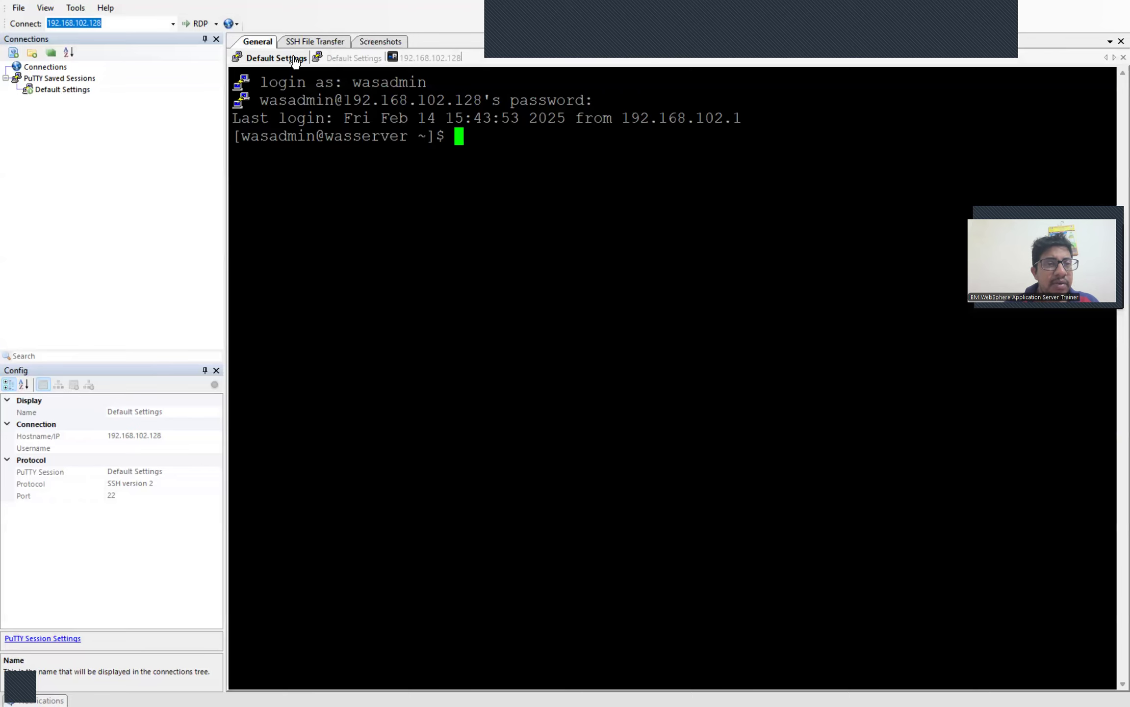
# Step: Log in to the duplicate SSH session as wasadmin with the account password
pyautogui.click(349, 60)
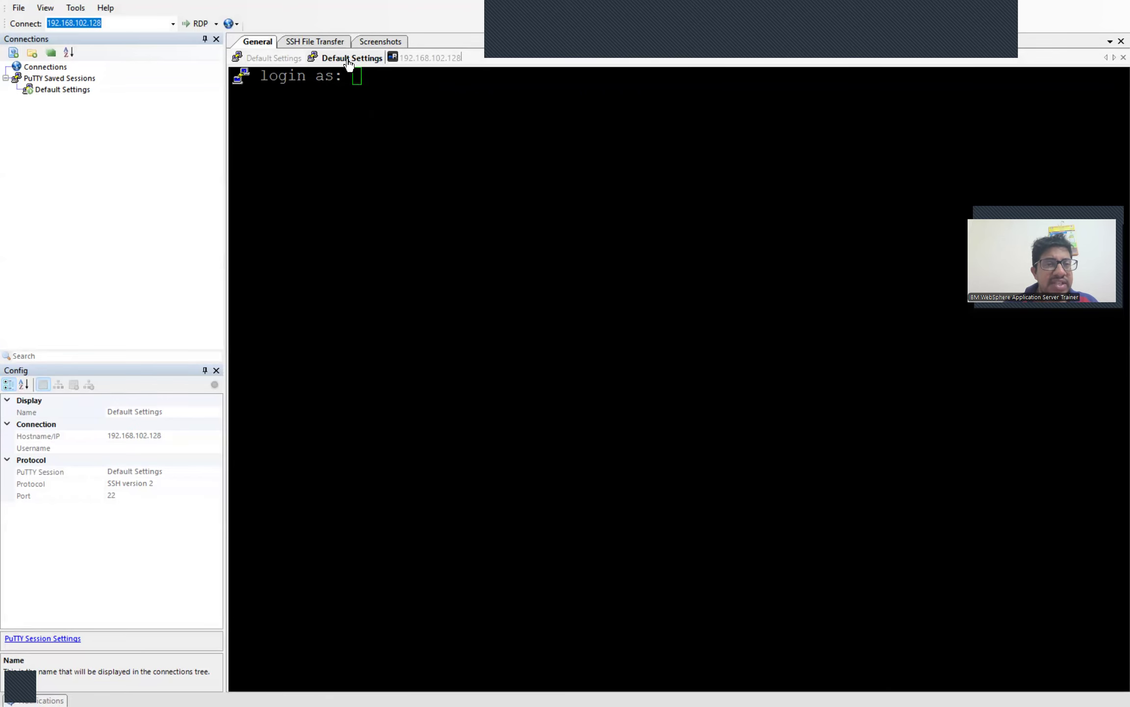
pyautogui.write('wasadmin')
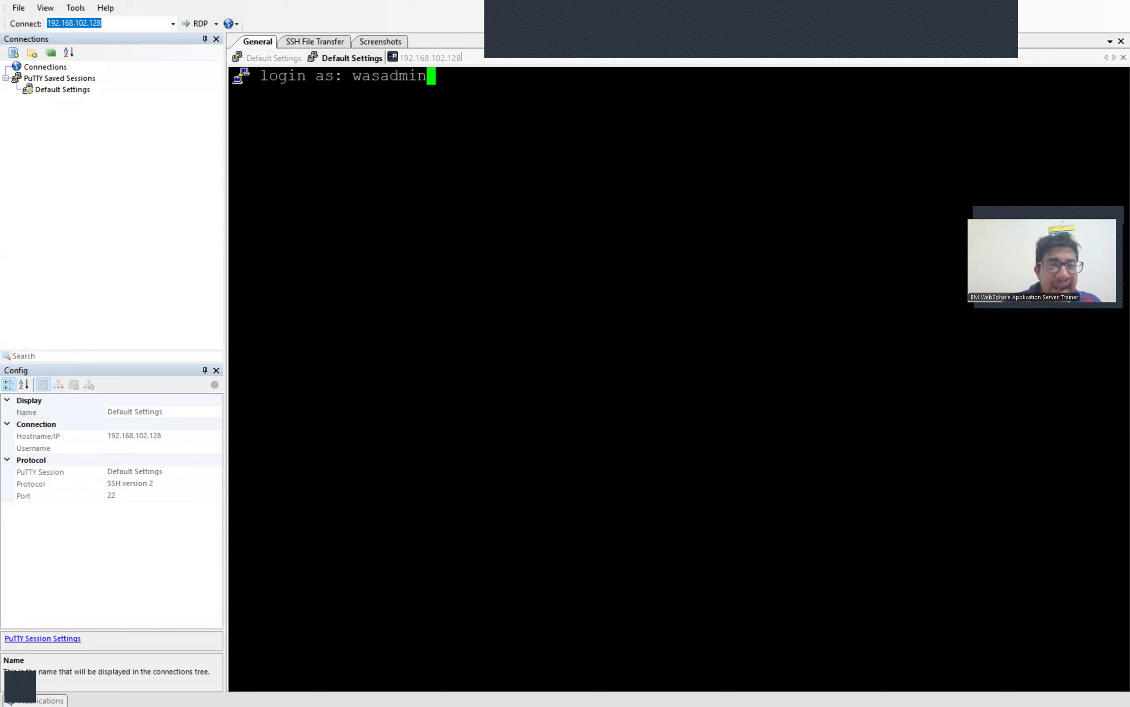
pyautogui.press('Return')
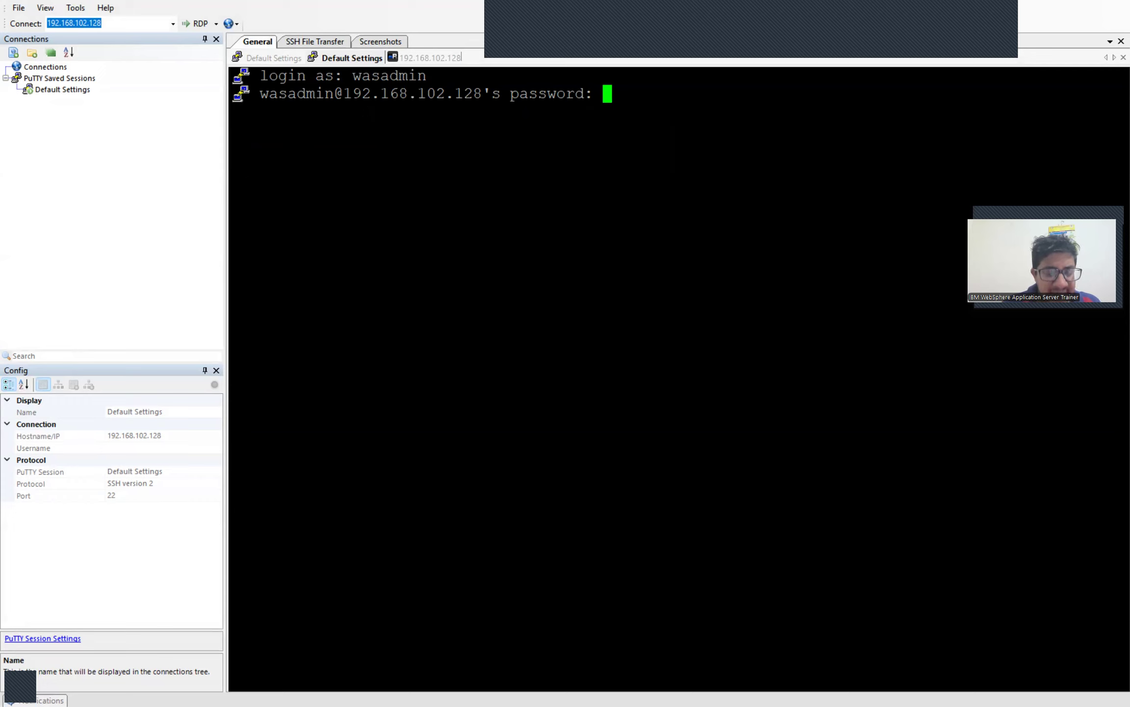
pyautogui.press('Return')
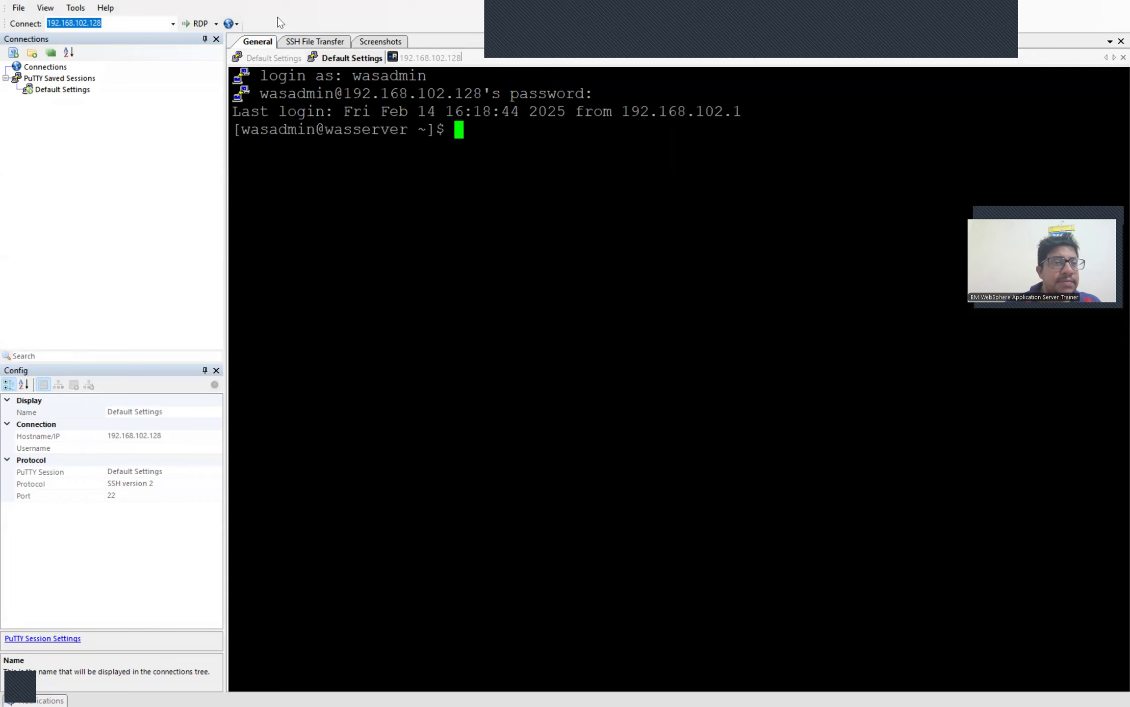
# Step: Open an RDP connection and sign in to xrdp as wasadmin with the account password
pyautogui.click(198, 25)
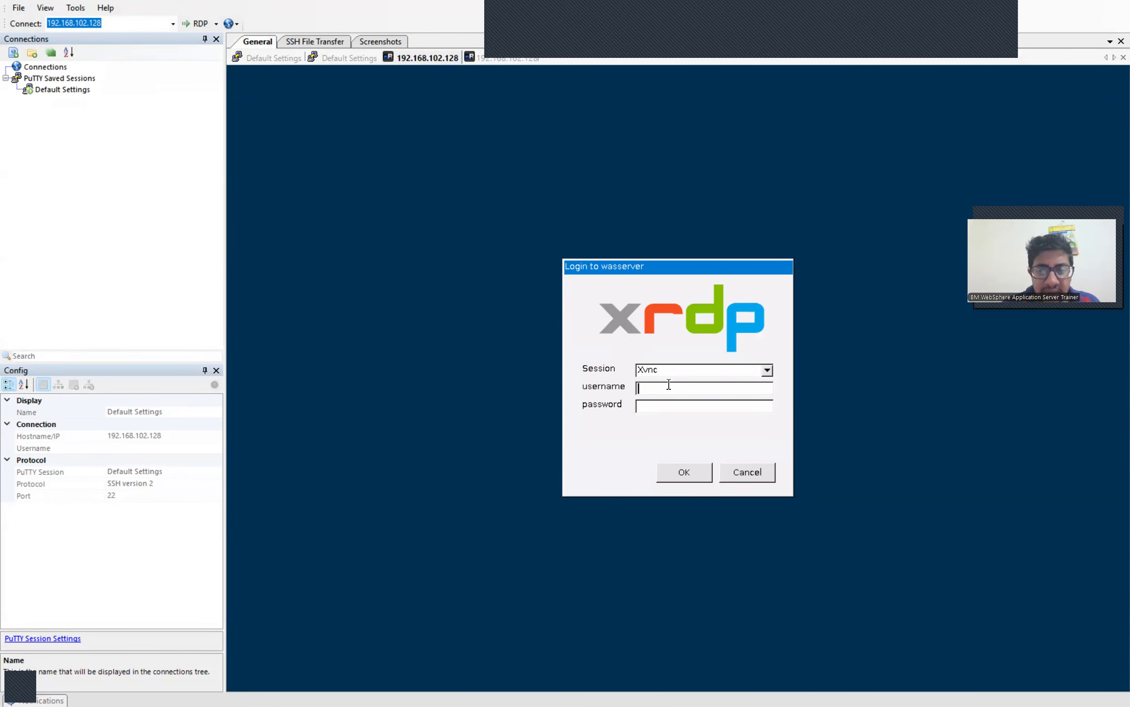
pyautogui.write('wasadmi')
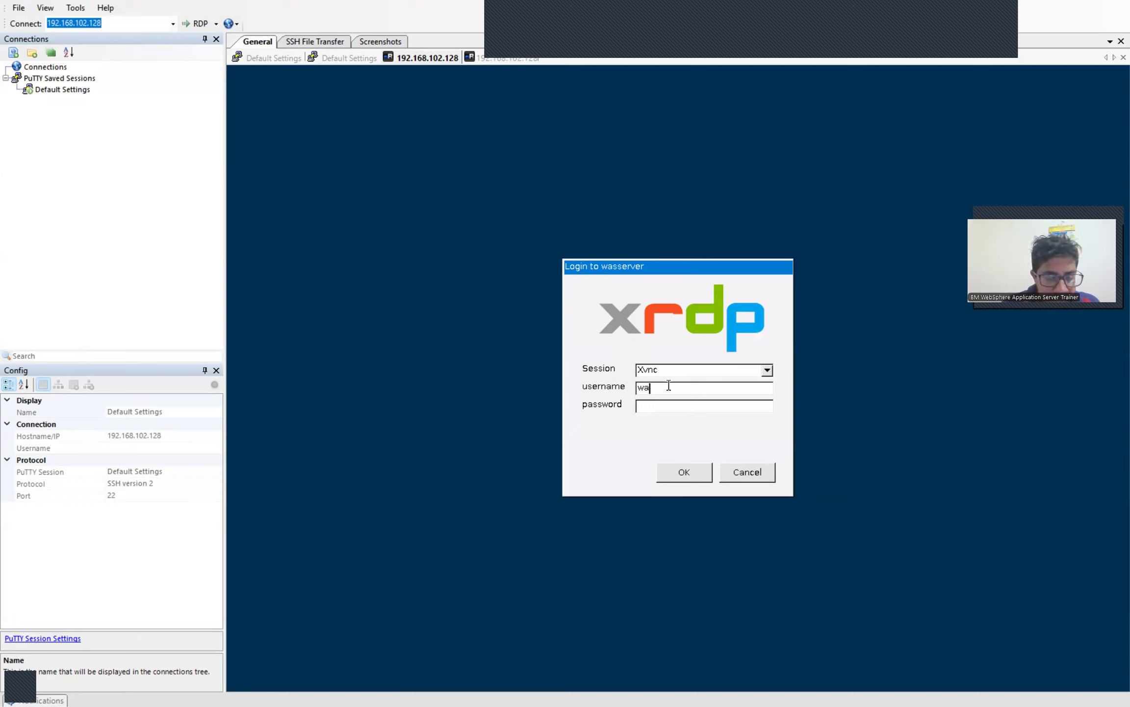
pyautogui.write('n')
pyautogui.press('Tab')
pyautogui.write('*************')
pyautogui.press('Return')
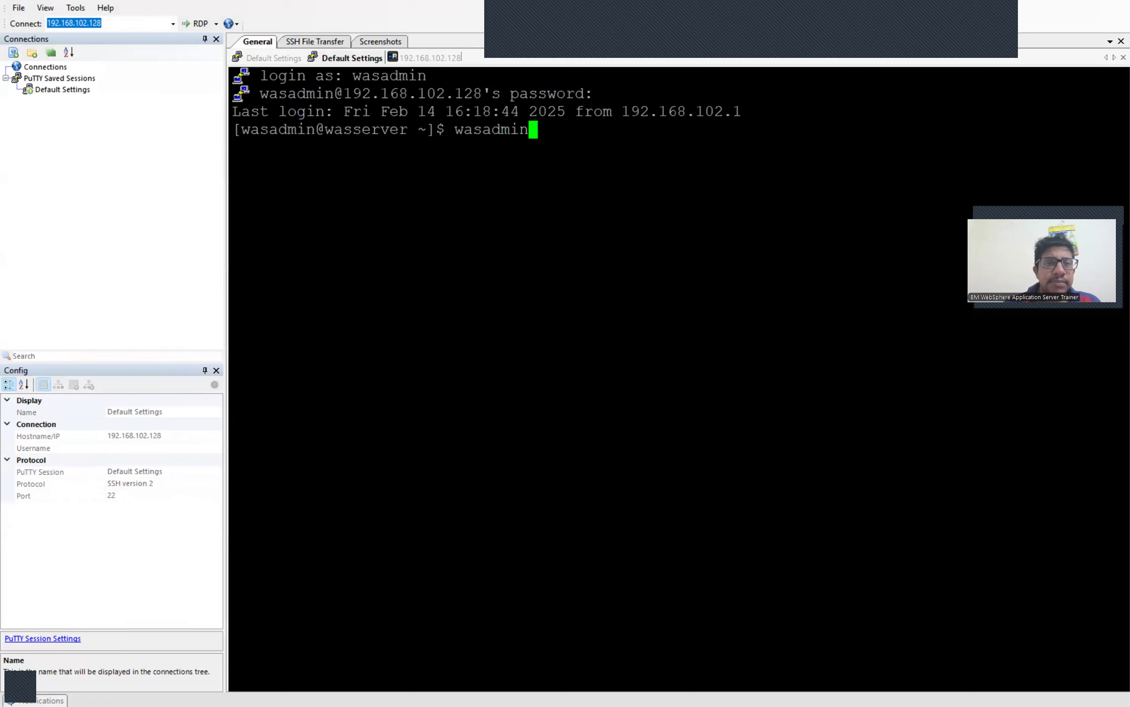
# Step: Check the SSH File Transfer, Screenshots and RDP tabs, then erase the stray text at the second SSH prompt
pyautogui.click(336, 40)
pyautogui.click(382, 42)
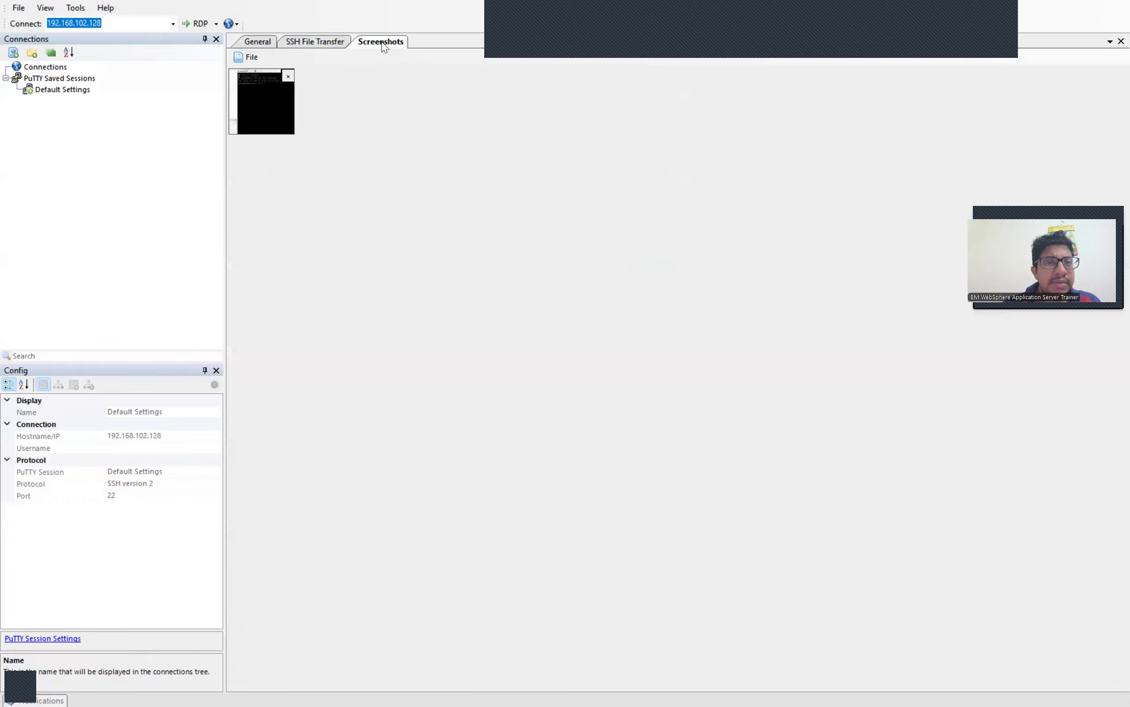
pyautogui.click(253, 42)
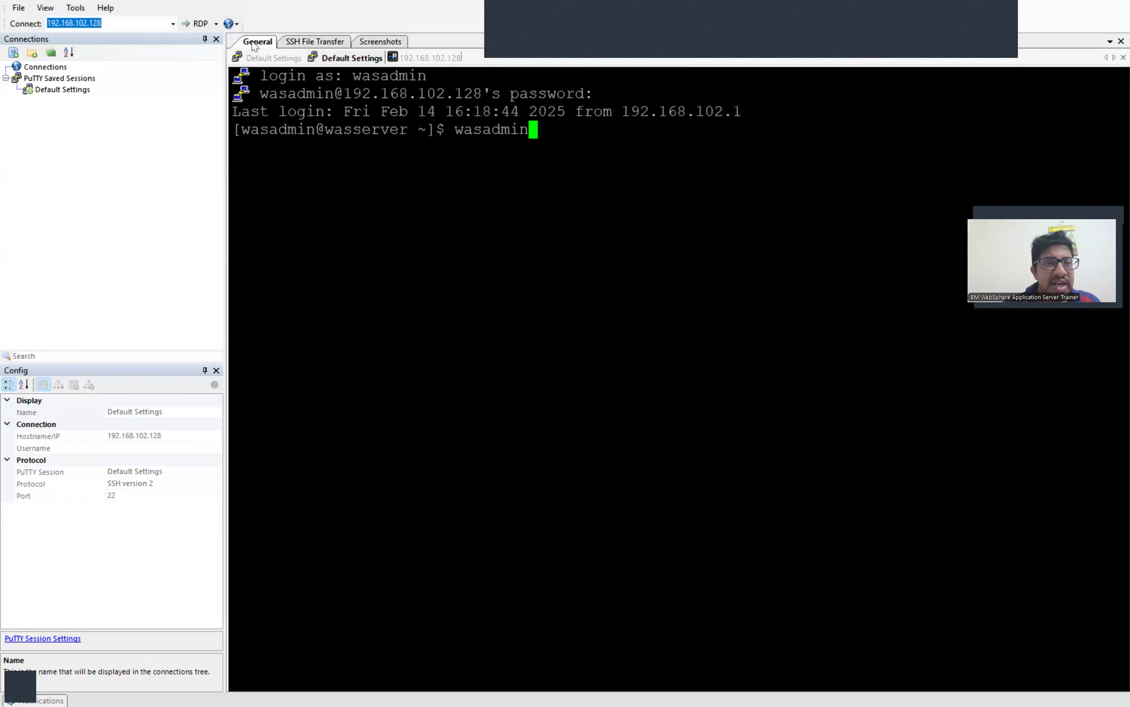
pyautogui.click(417, 57)
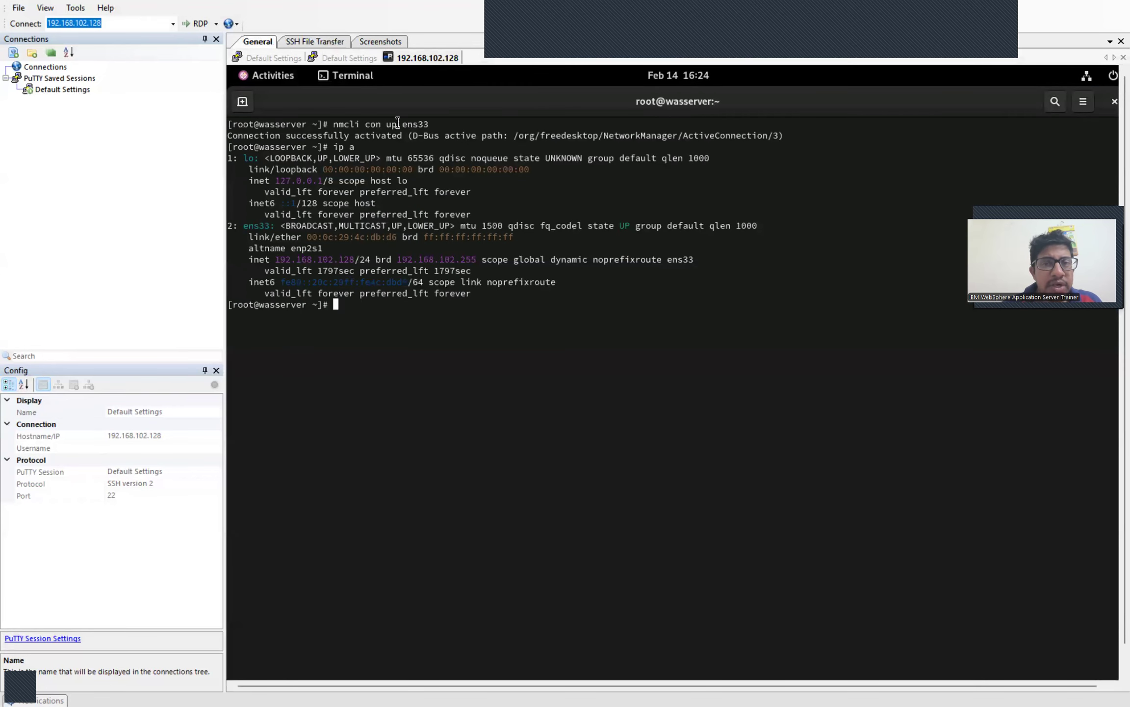
pyautogui.click(330, 58)
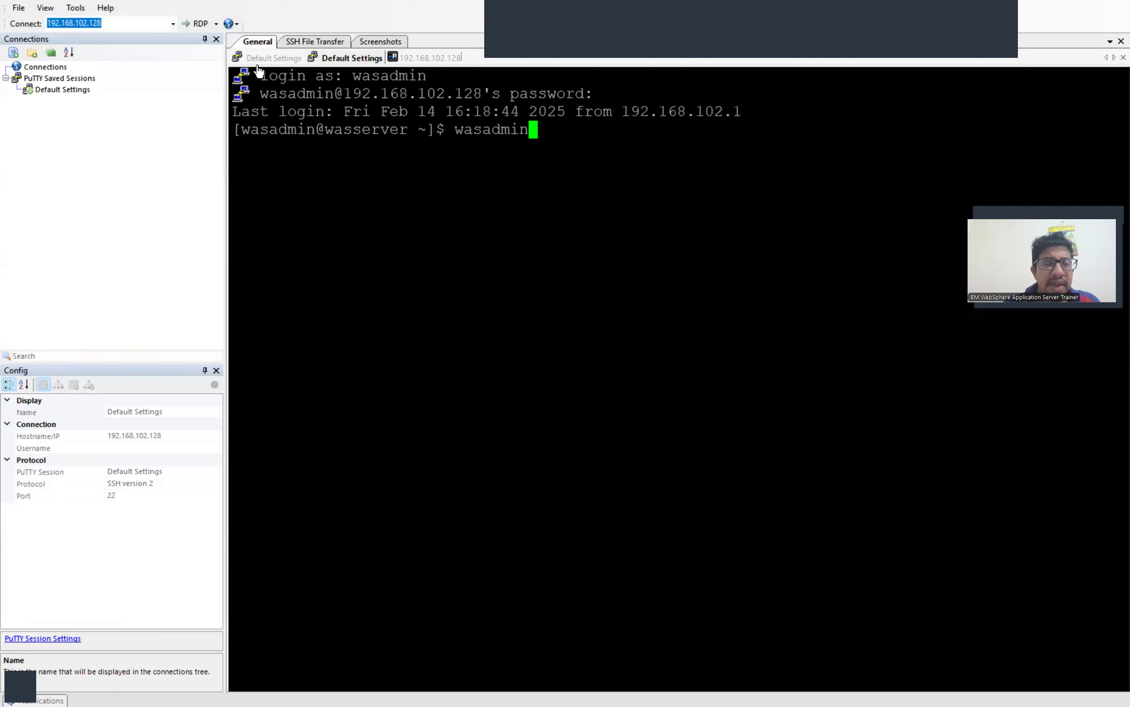
pyautogui.press('BackSpace')
pyautogui.press('BackSpace')
pyautogui.press('BackSpace')
pyautogui.press('BackSpace')
pyautogui.press('BackSpace')
pyautogui.press('BackSpace')
pyautogui.press('BackSpace')
pyautogui.press('BackSpace')
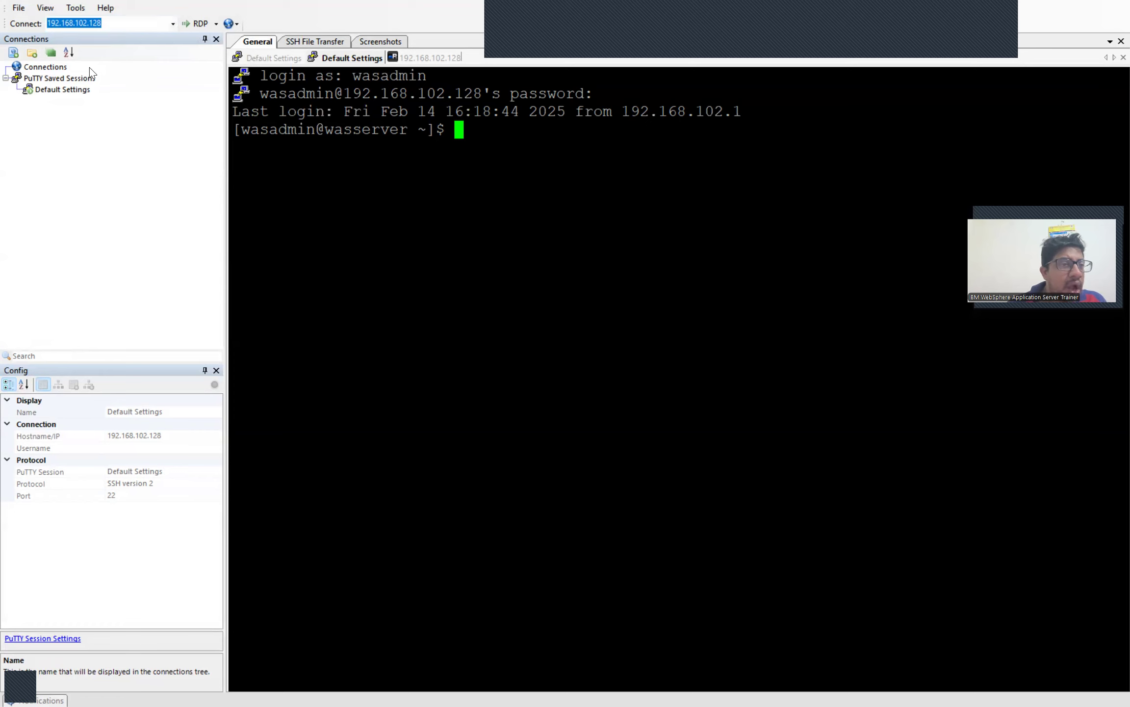
# Step: Switch the mRemoteNG window to full screen from the View menu
pyautogui.click(45, 10)
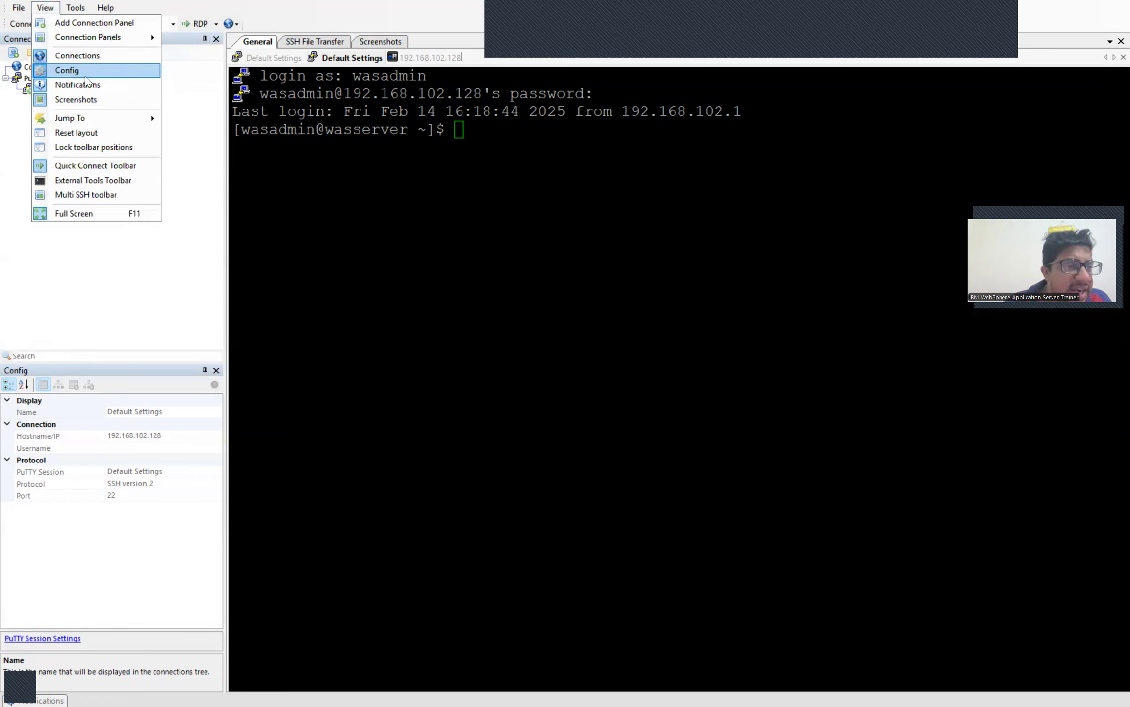
pyautogui.moveTo(94, 122)
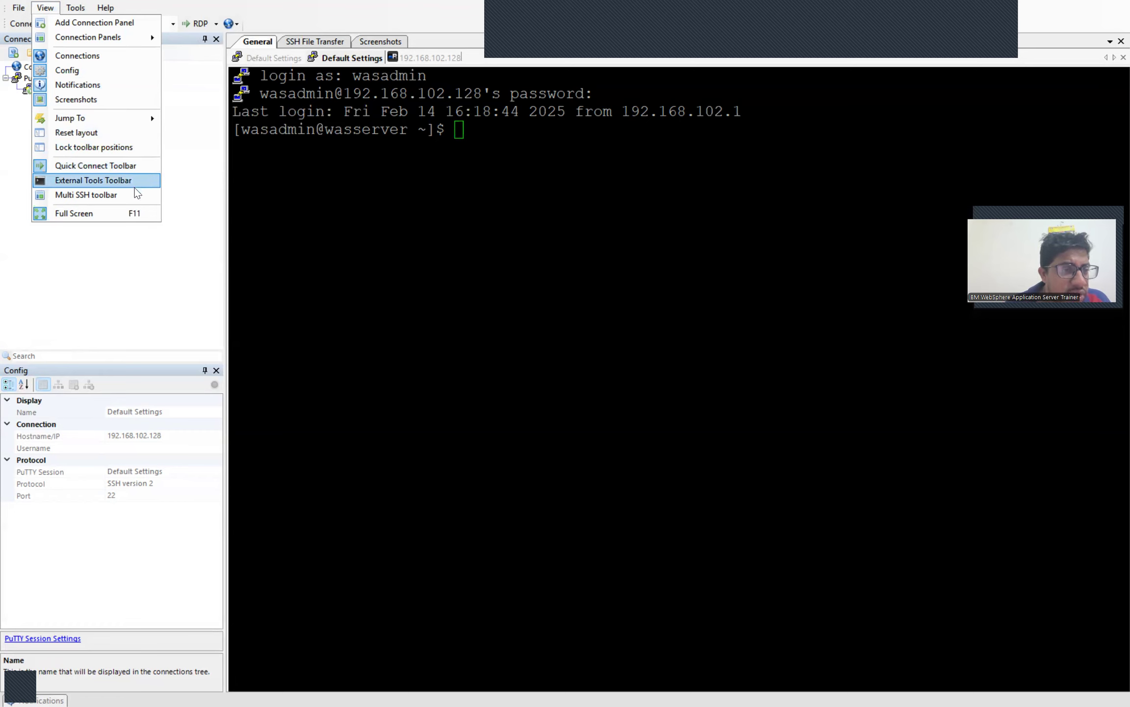
pyautogui.click(130, 210)
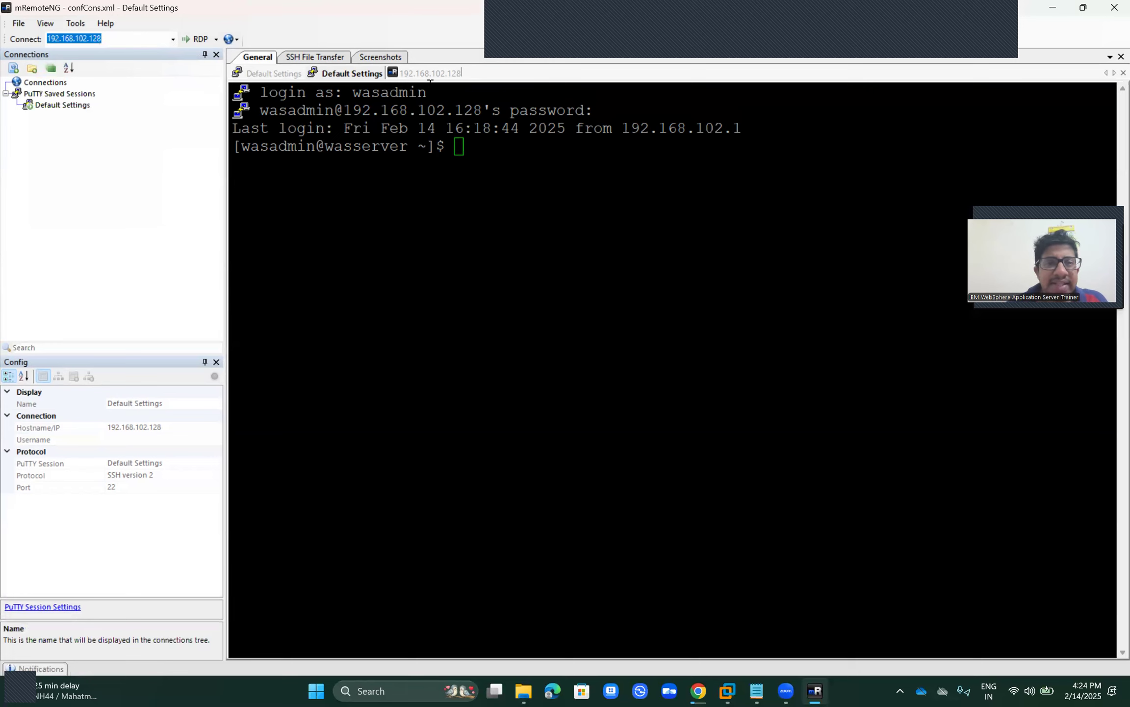
# Step: Review the saved screenshot and the SSH file transfer form, returning to the terminal session
pyautogui.click(368, 62)
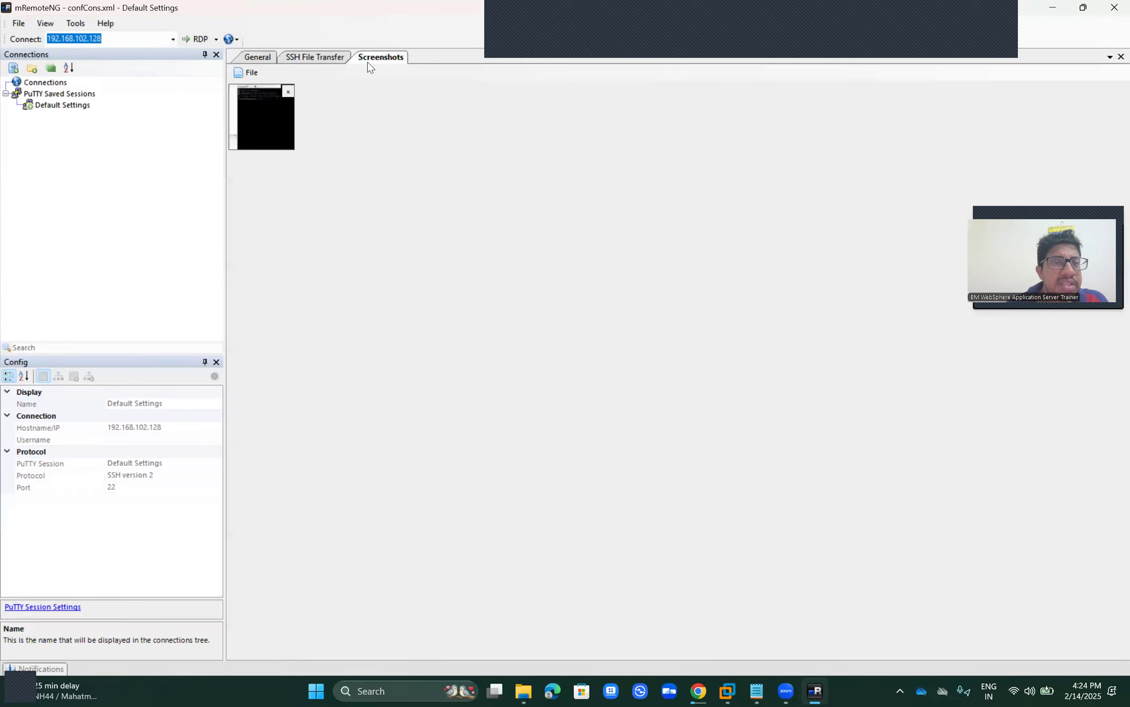
pyautogui.click(327, 62)
pyautogui.click(264, 60)
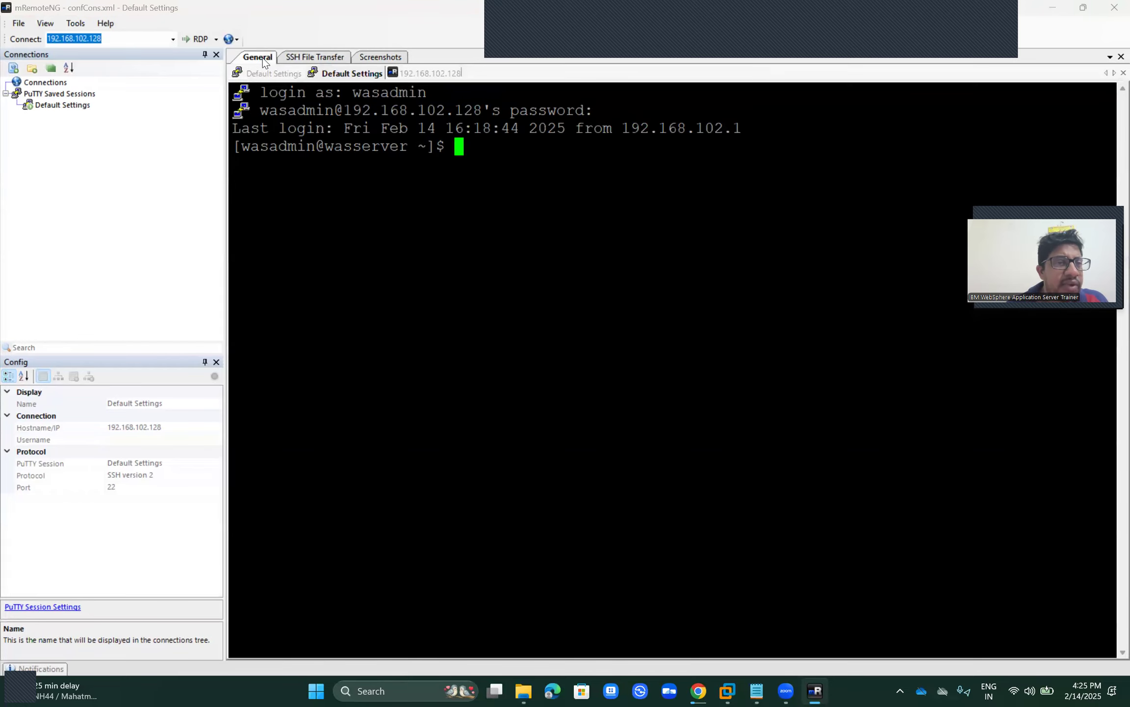
pyautogui.click(318, 59)
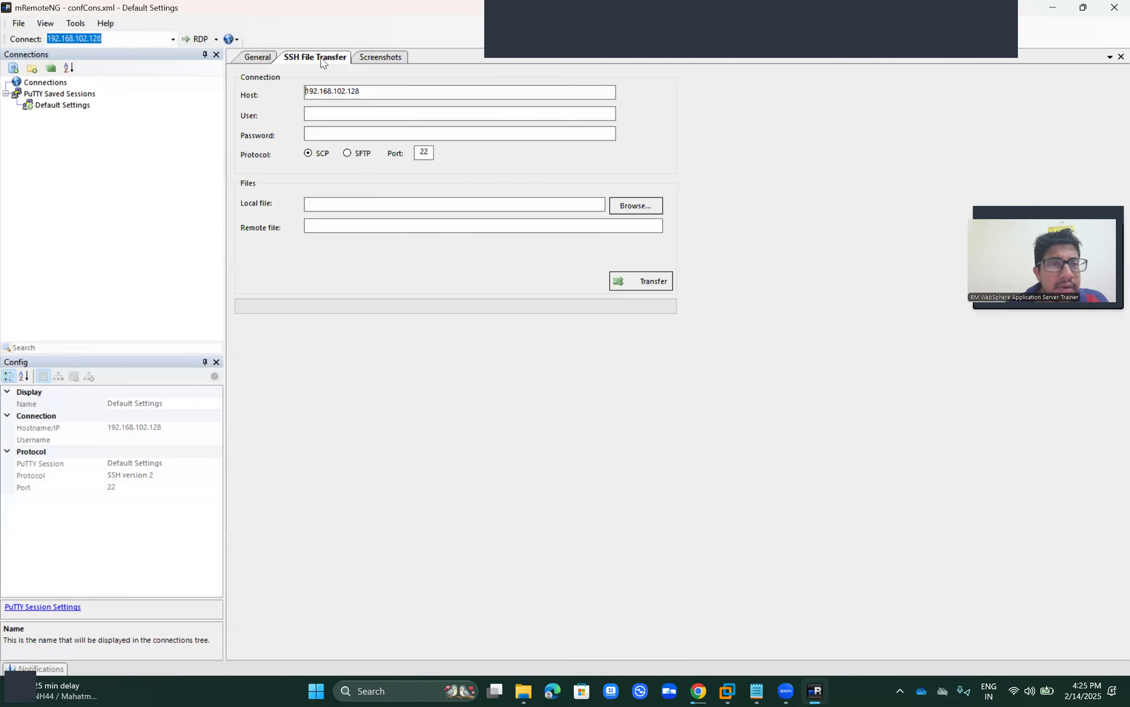
pyautogui.click(366, 59)
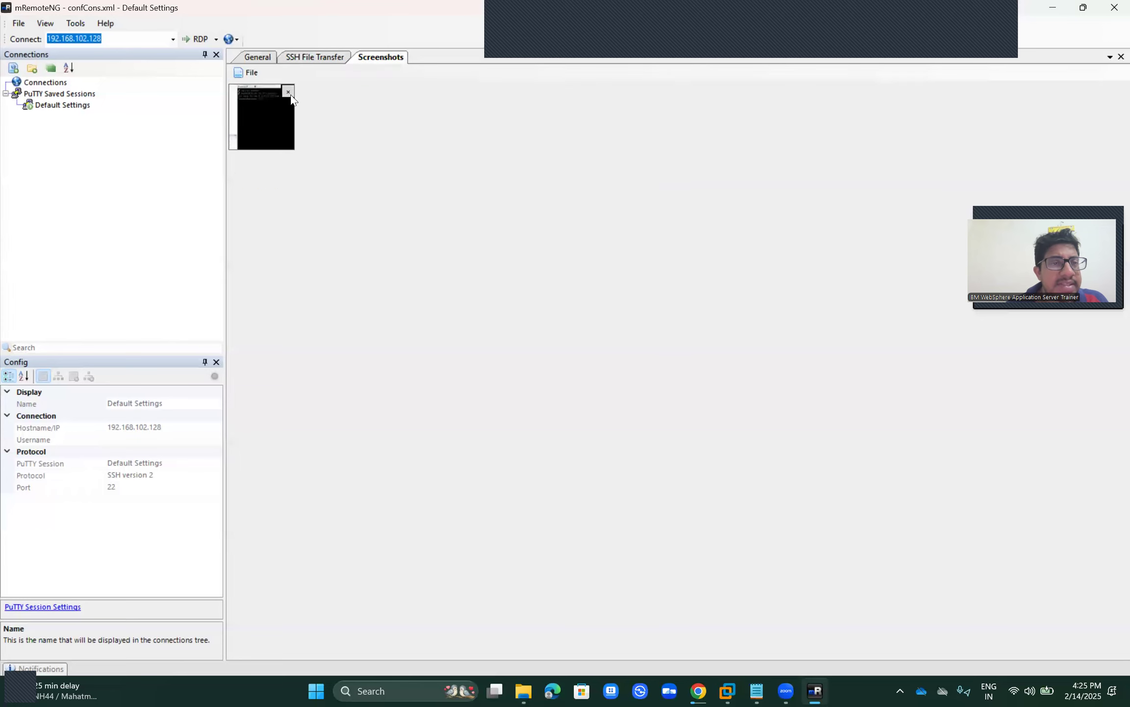
pyautogui.click(258, 57)
pyautogui.click(73, 25)
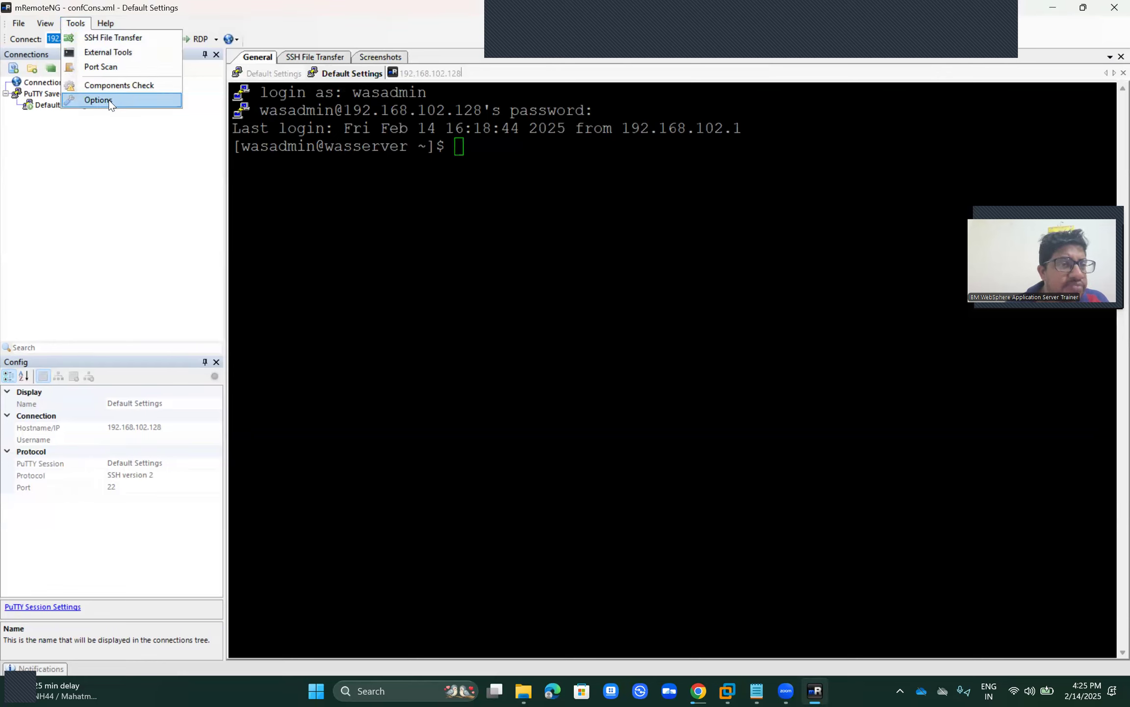
# Step: Port-scan 192.168.102.128 through 192.168.222.128 on ports 0–65535
pyautogui.click(119, 70)
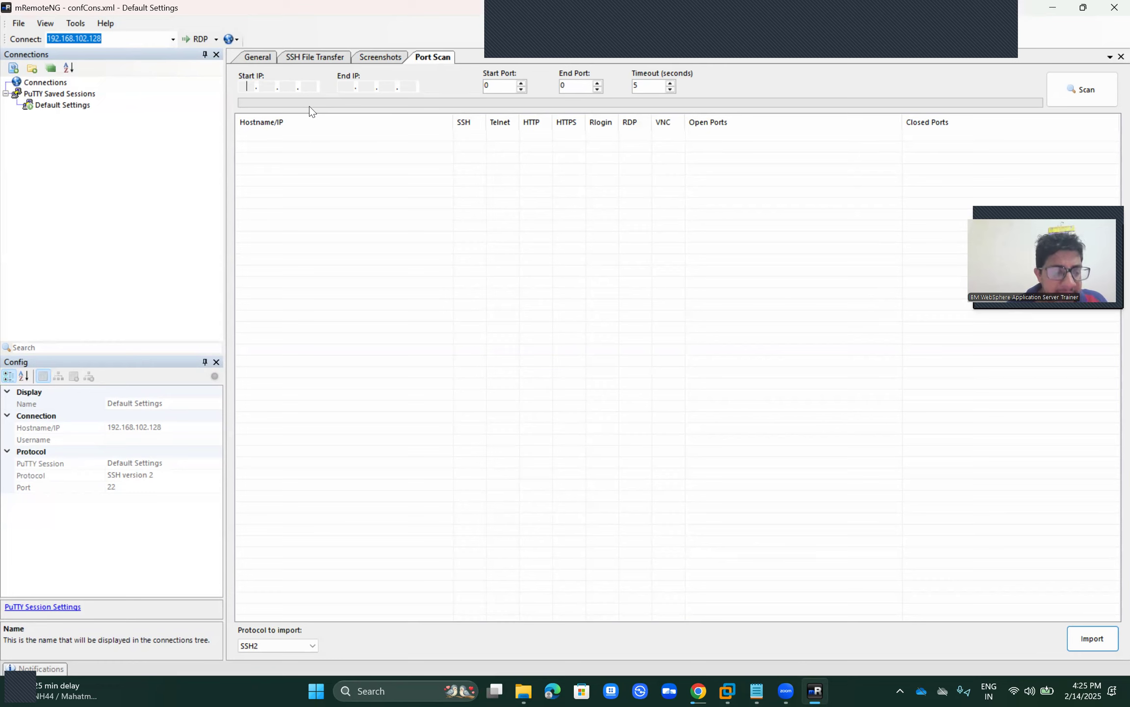
pyautogui.write('192.')
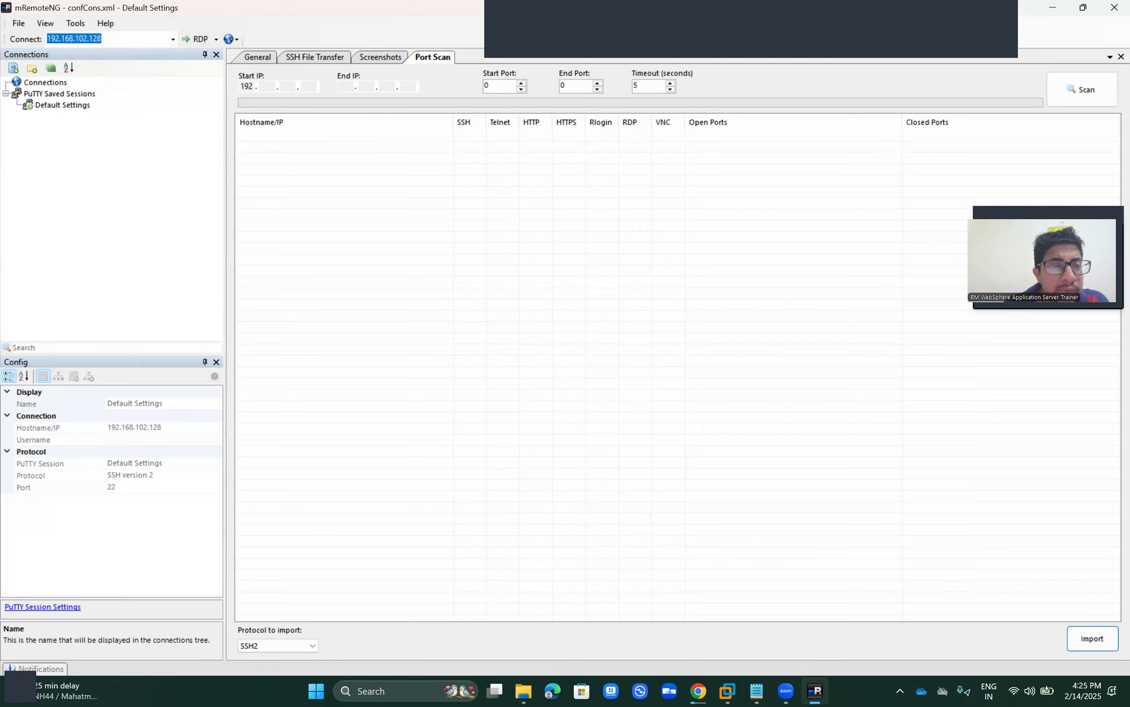
pyautogui.write('168.102.')
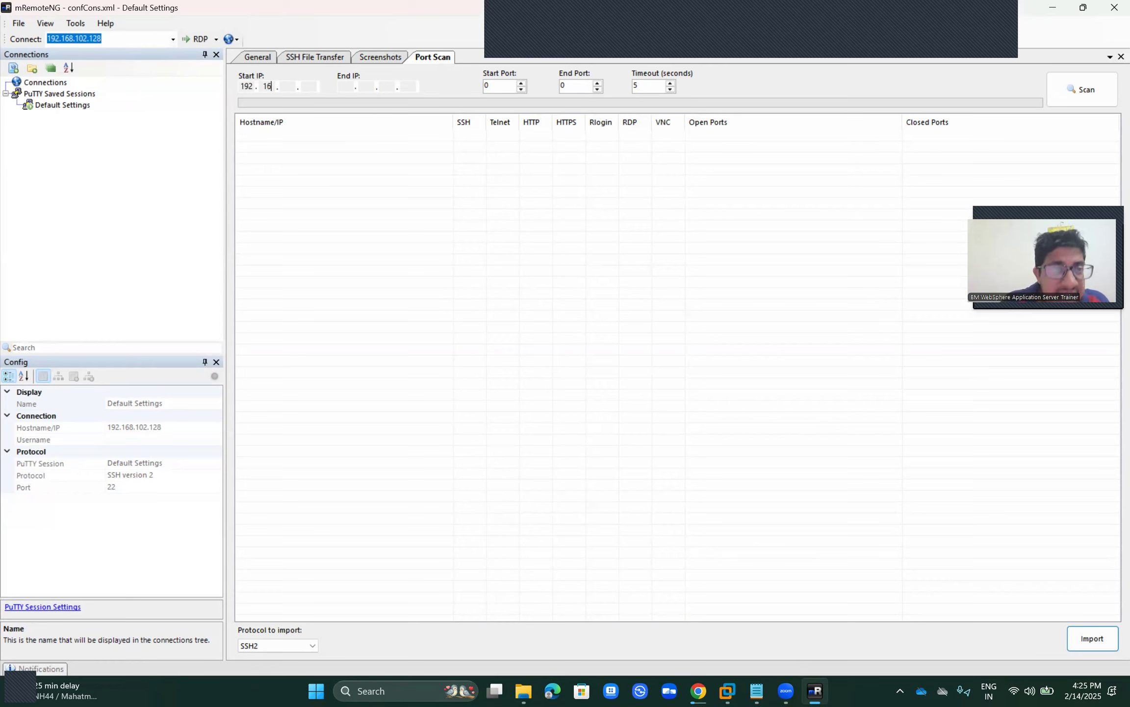
pyautogui.write('128')
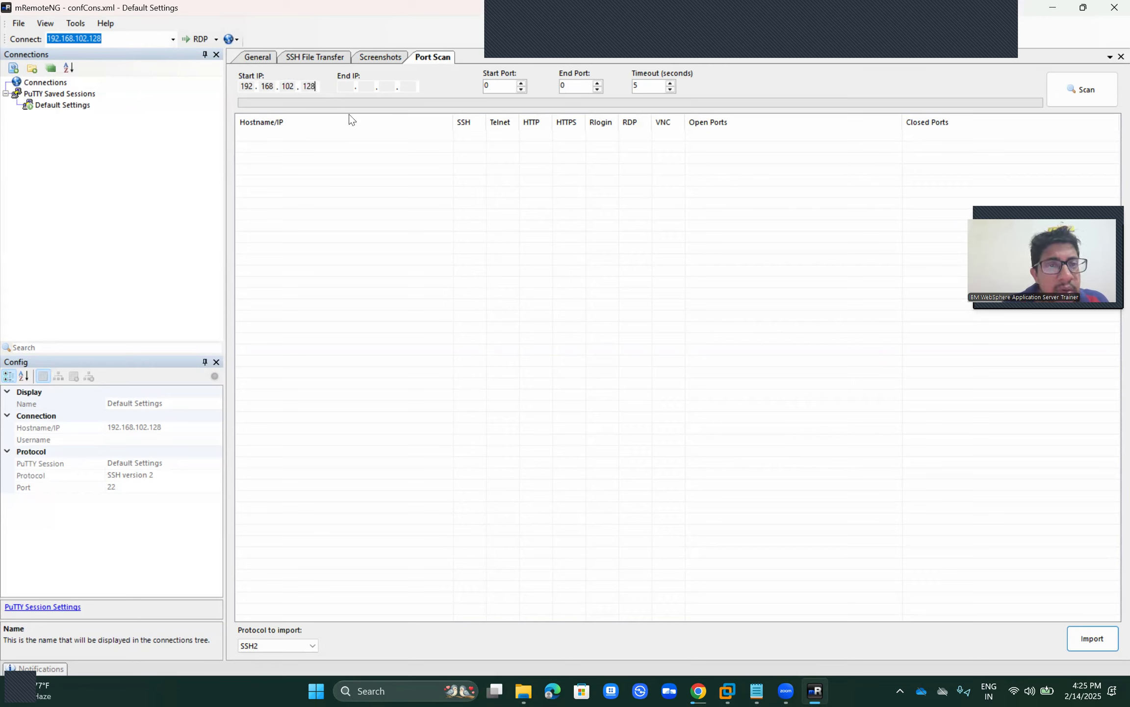
pyautogui.click(347, 88)
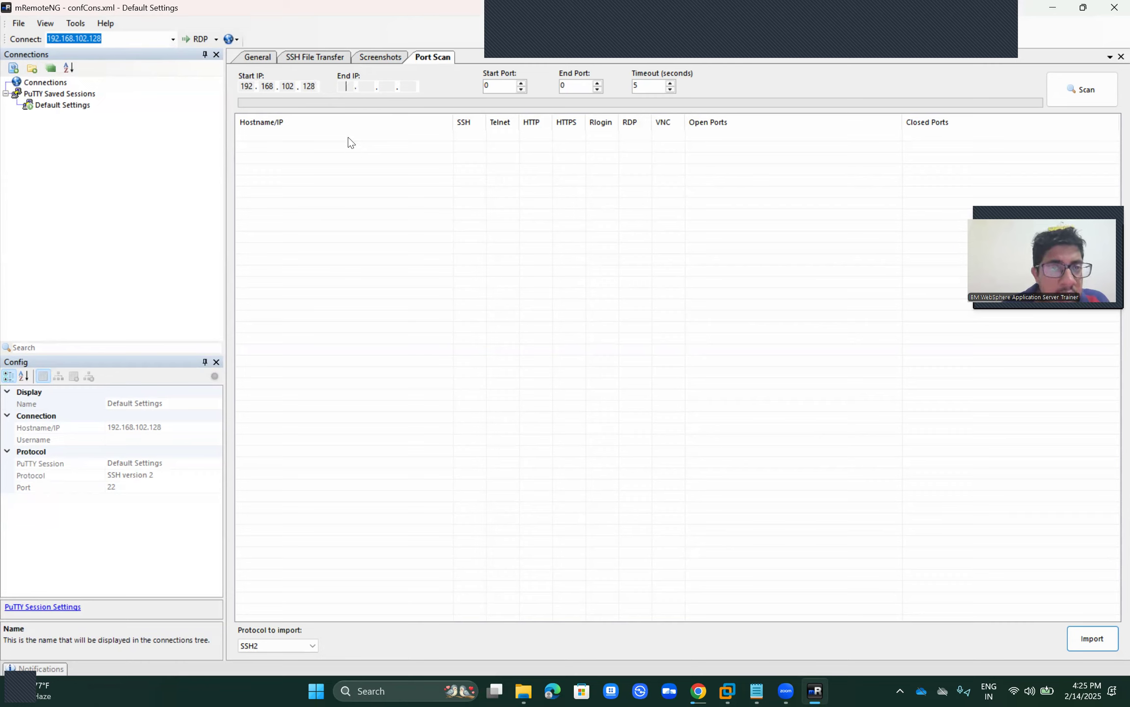
pyautogui.write('192 . 168 . 222 . ')
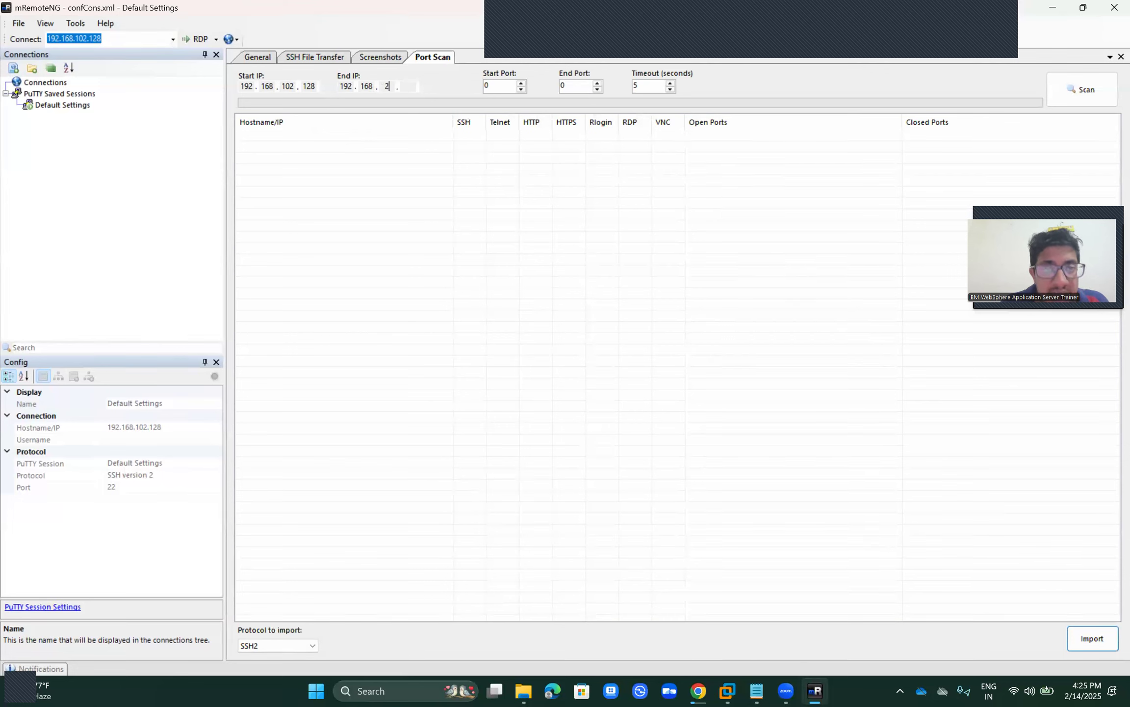
pyautogui.write('128')
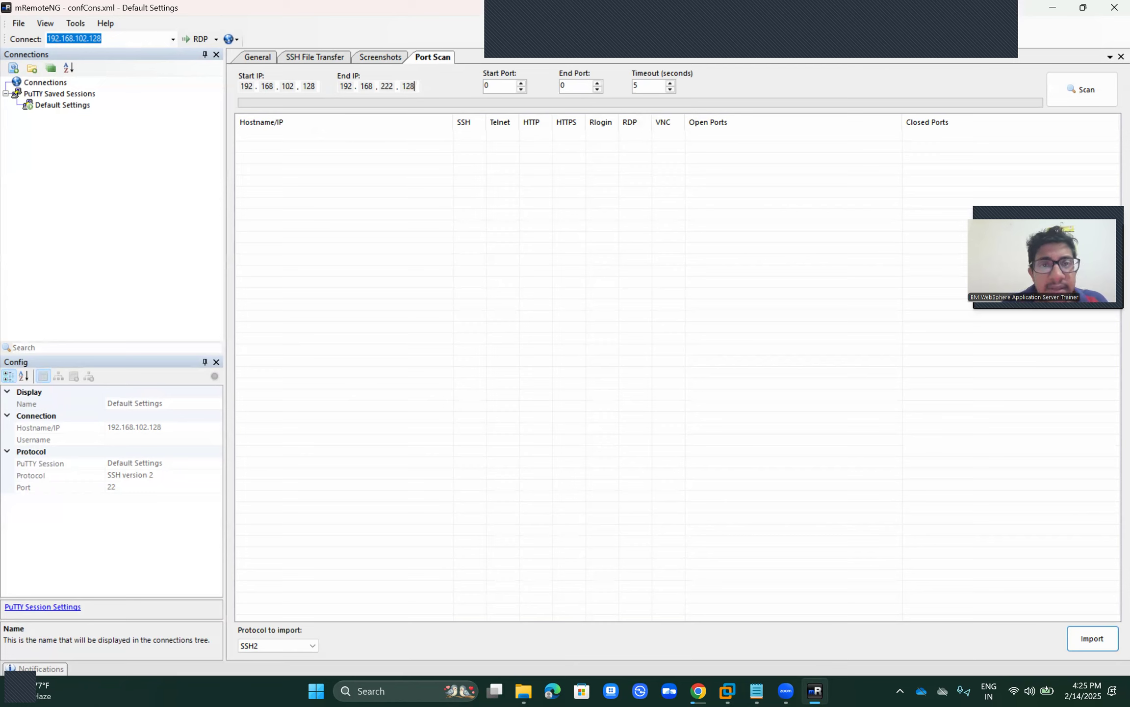
pyautogui.click(501, 87)
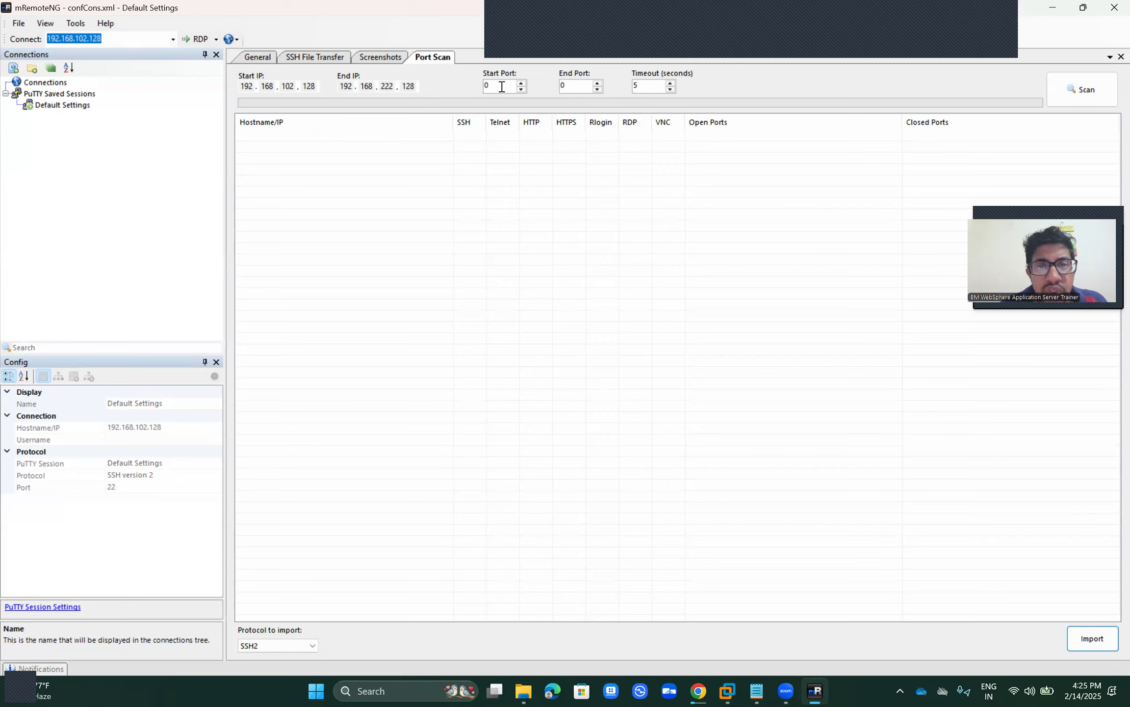
pyautogui.click(577, 88)
pyautogui.press('BackSpace')
pyautogui.write('65535')
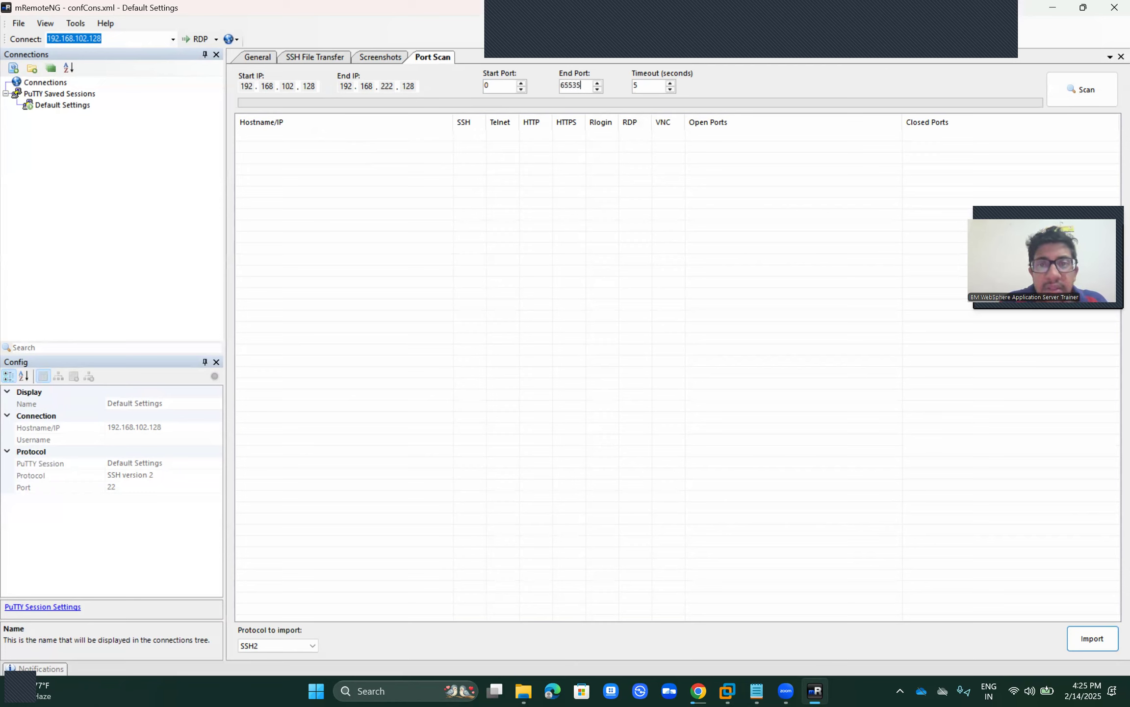
pyautogui.click(1070, 90)
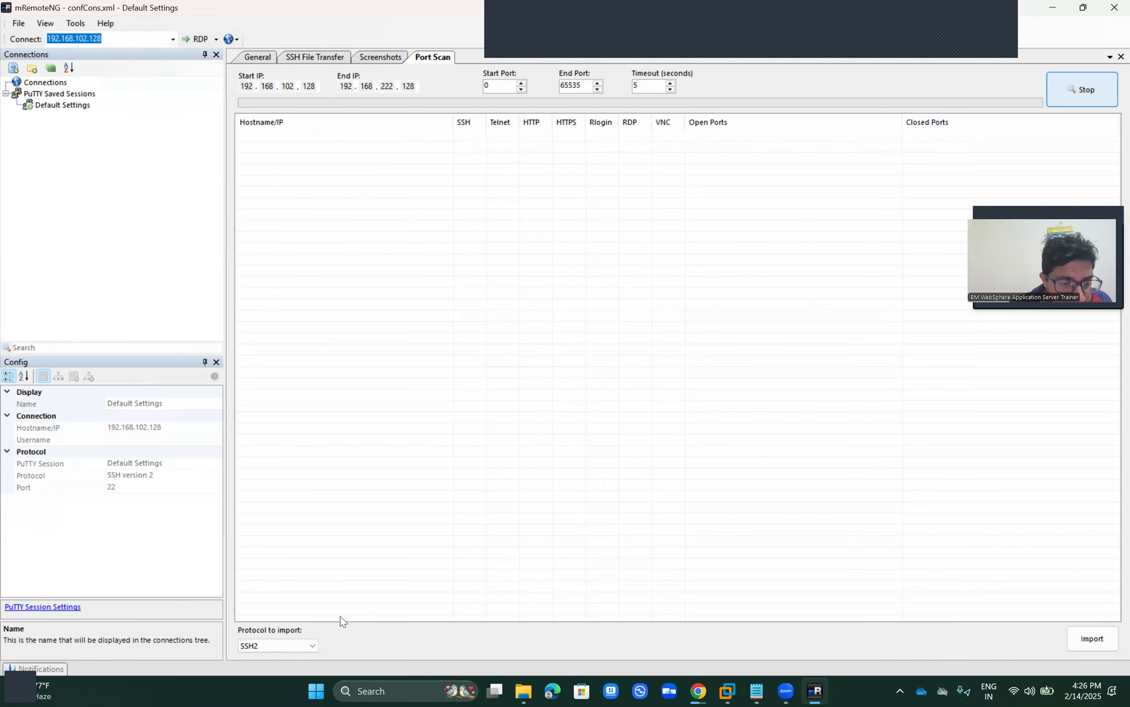
pyautogui.click(311, 642)
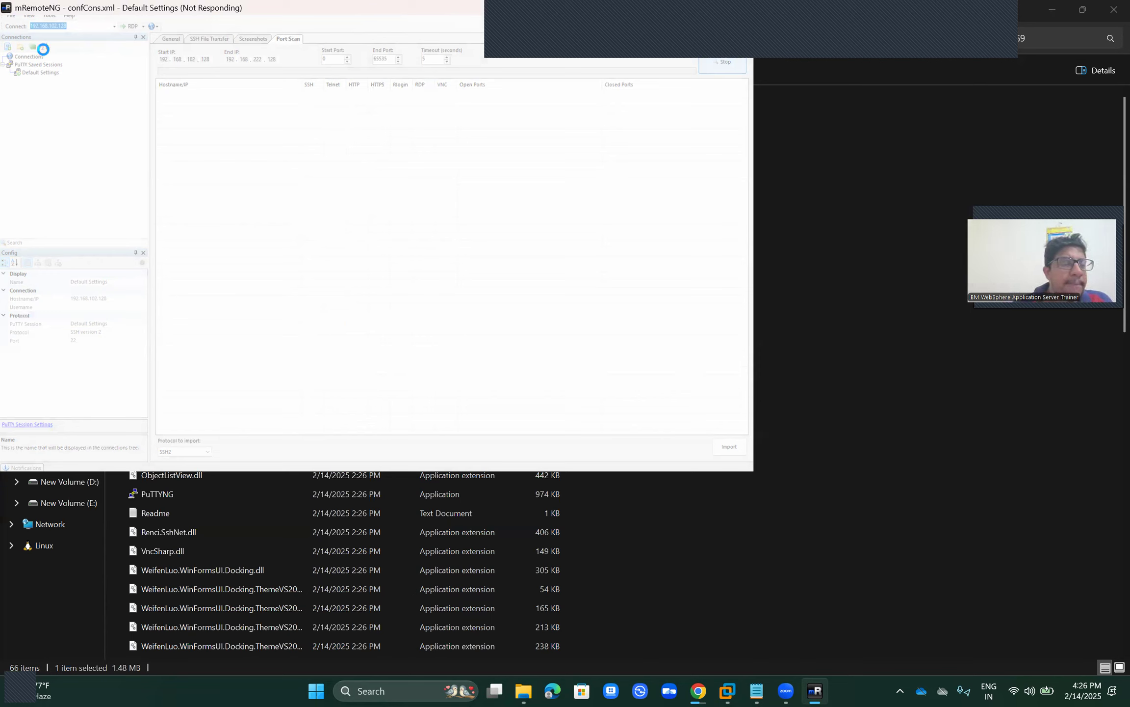
# Step: Force-close the frozen mRemoteNG via its taskbar entry and the not-responding dialog
pyautogui.moveTo(822, 691)
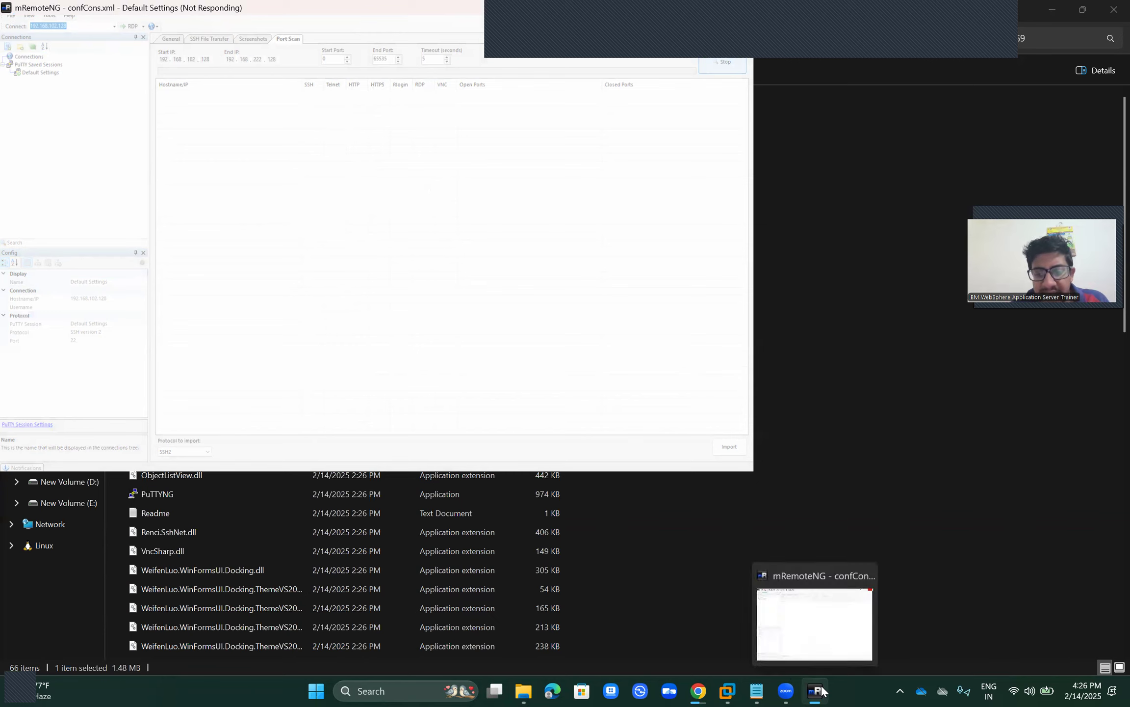
pyautogui.click(865, 576)
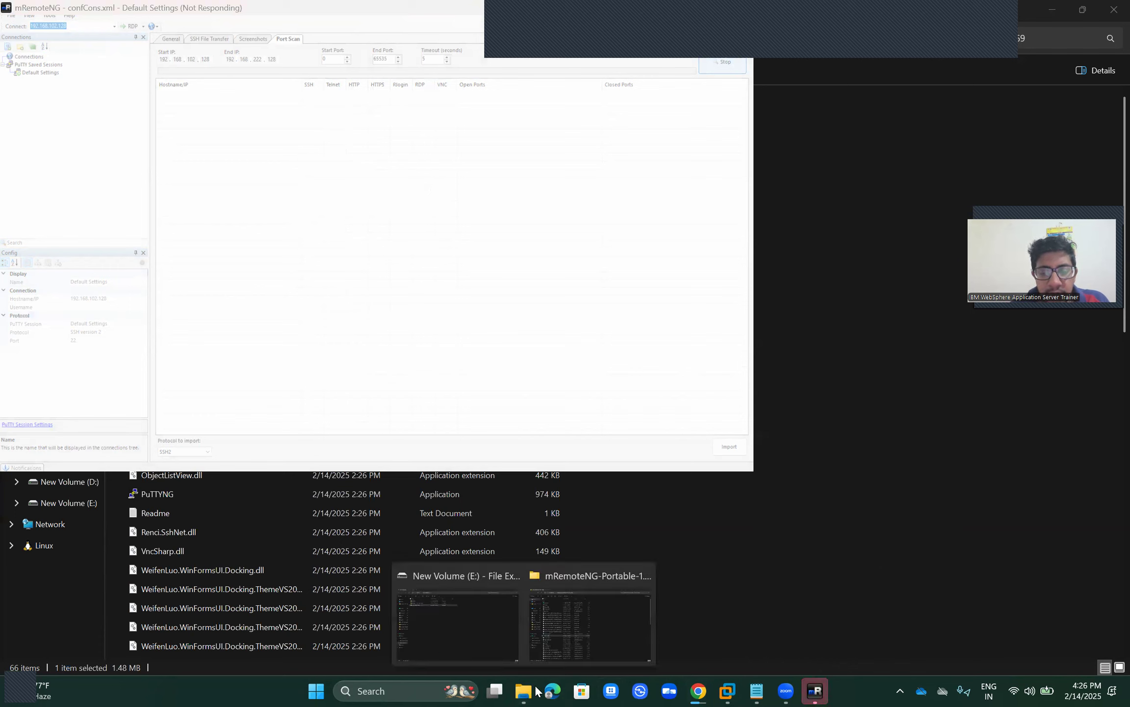
pyautogui.click(815, 690)
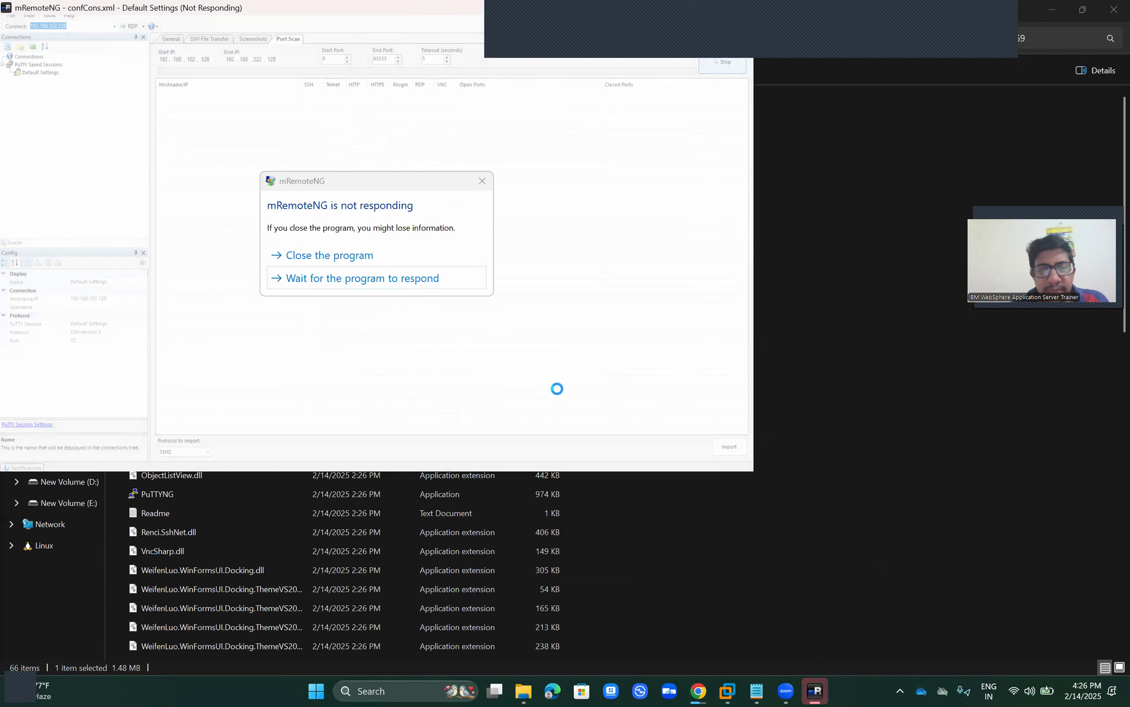
pyautogui.click(374, 259)
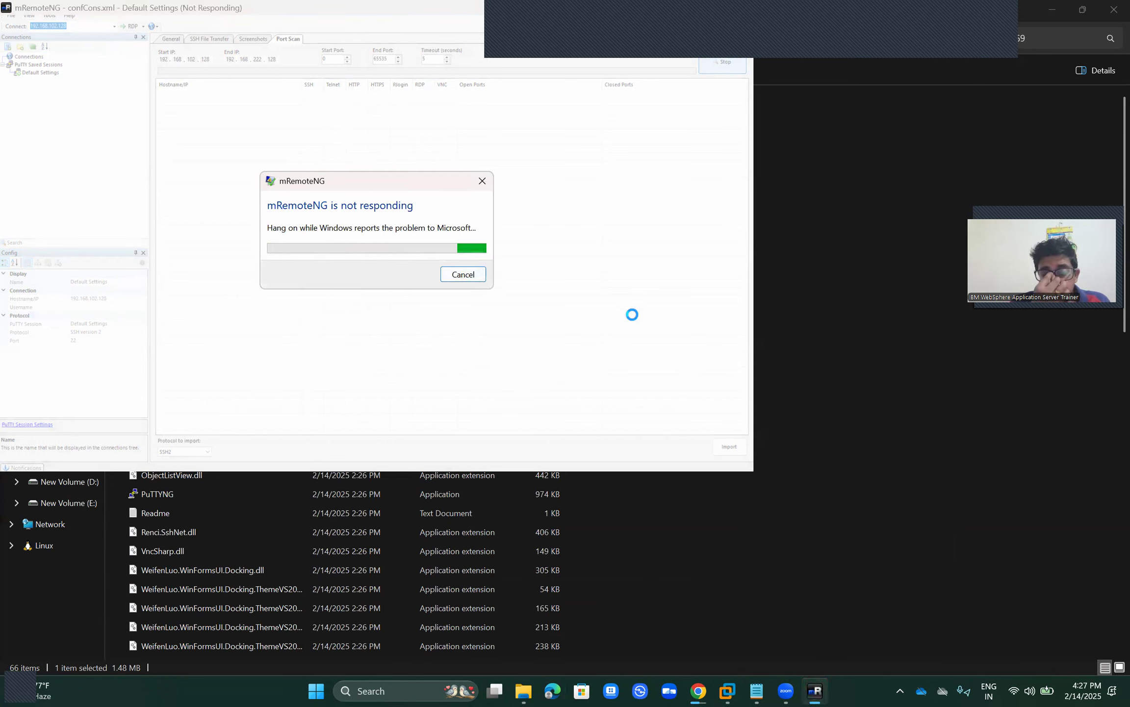
pyautogui.rightClick(860, 685)
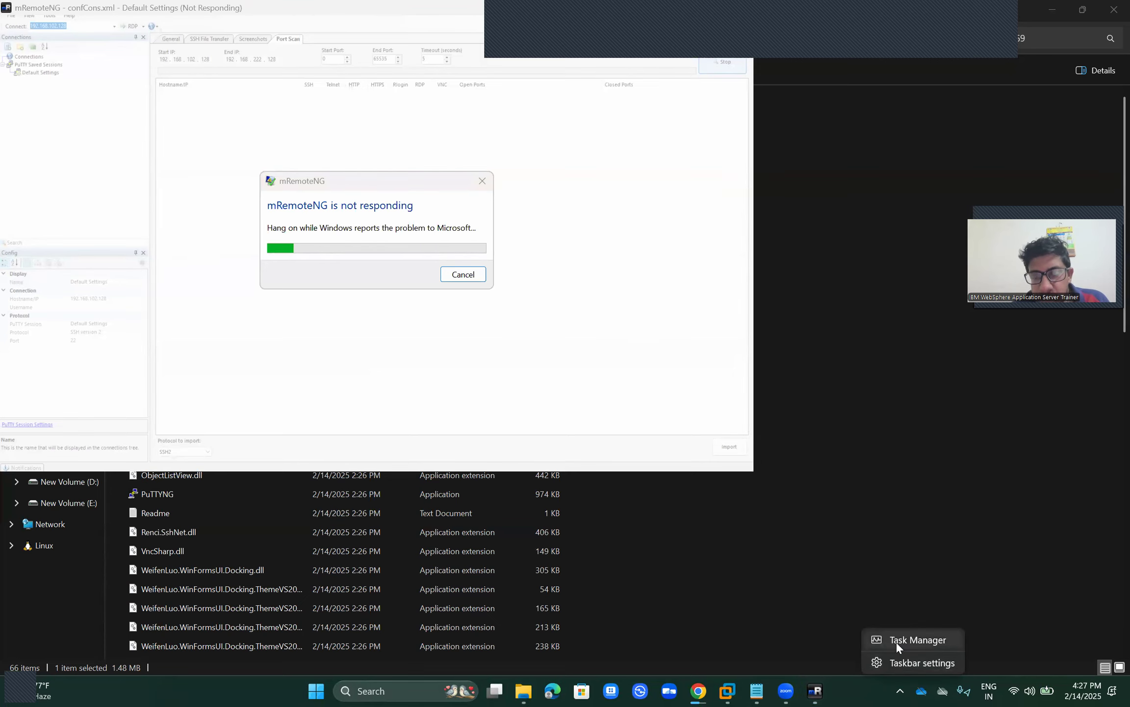
# Step: Relaunch mRemoteNG.exe from its portable folder in File Explorer and expand PuTTY Saved Sessions
pyautogui.click(833, 511)
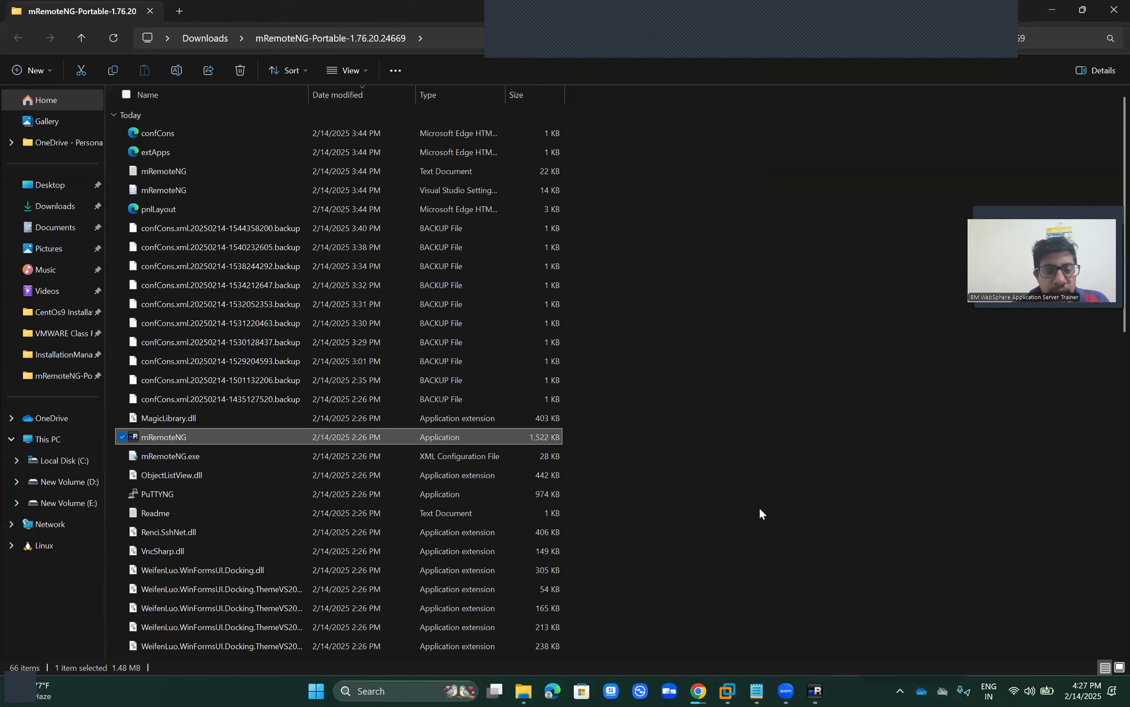
pyautogui.click(177, 436)
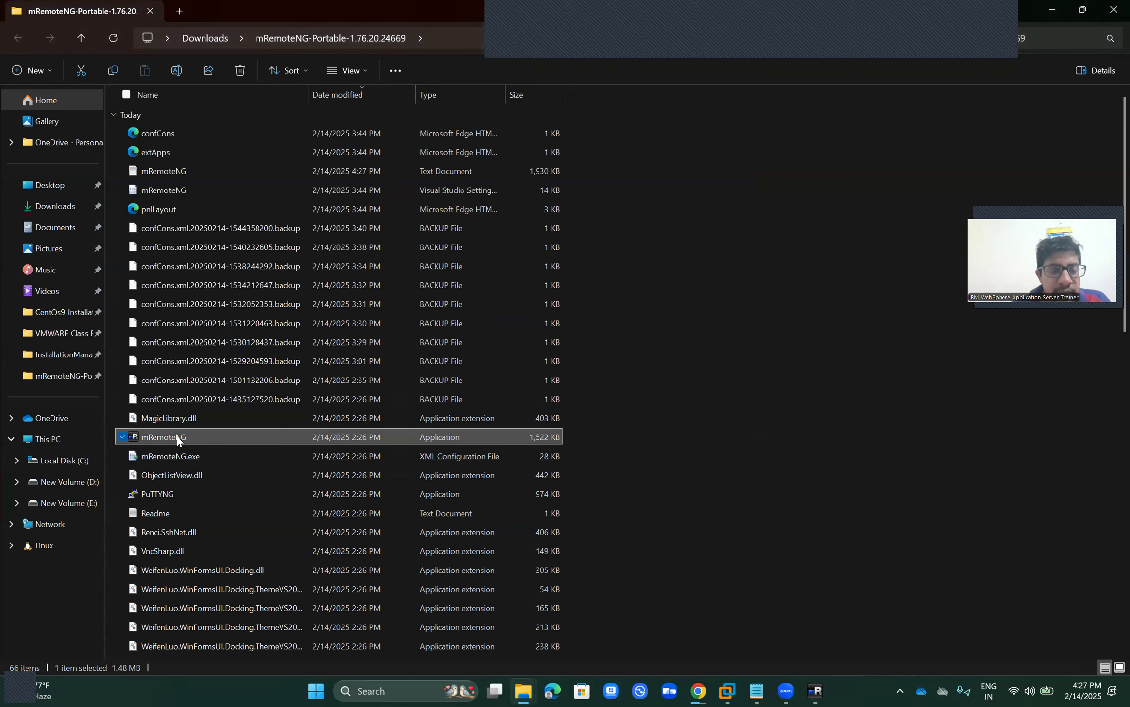
pyautogui.moveTo(177, 436); pyautogui.dragTo(642, 455)
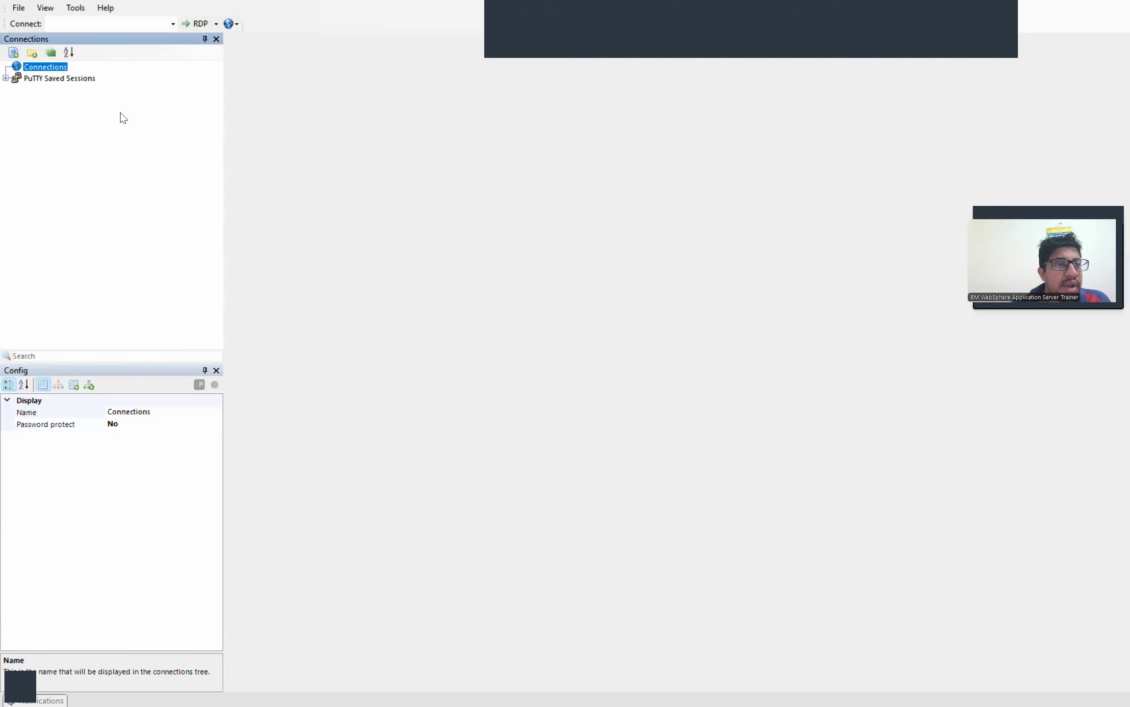
pyautogui.doubleClick(75, 80)
# Step: Open the Default Settings SSH session and log in to wasserver as wasadmin
pyautogui.click(72, 93)
pyautogui.doubleClick(71, 94)
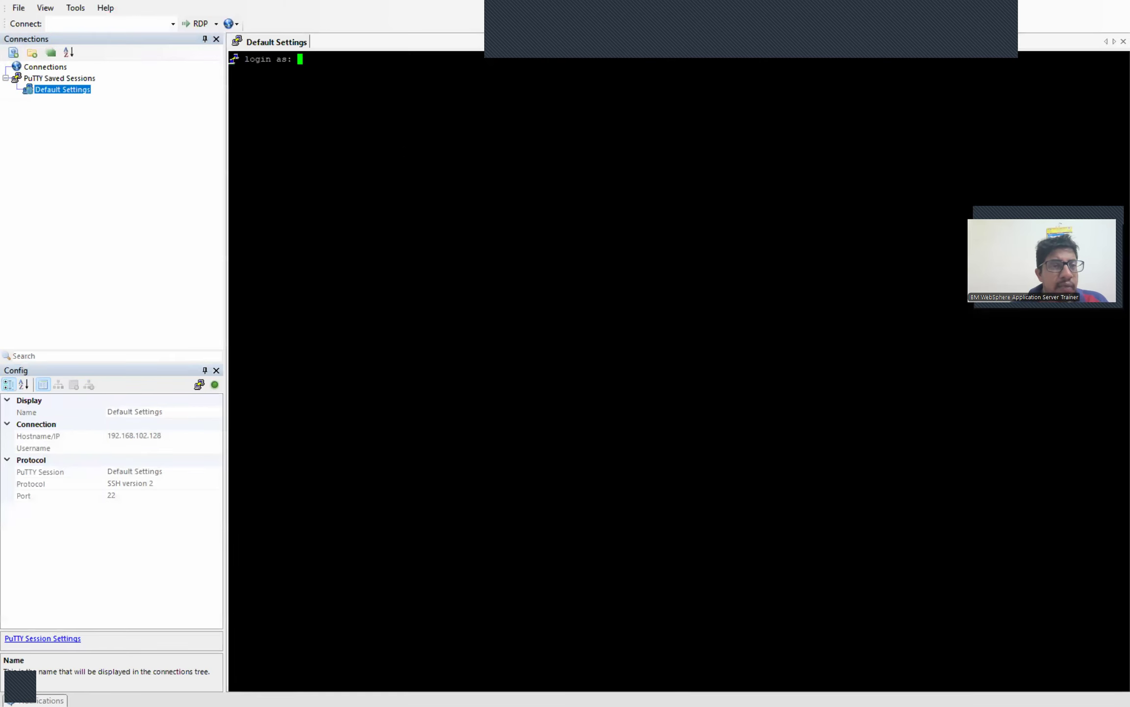
pyautogui.write('wasadmin')
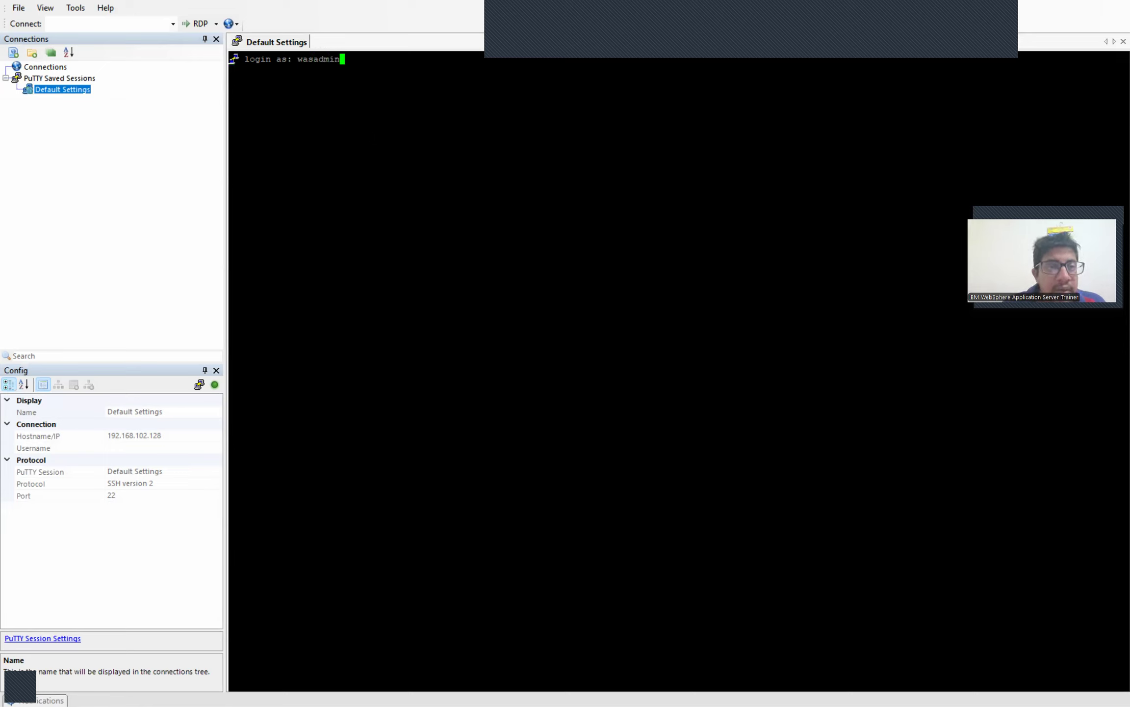
pyautogui.press('Return')
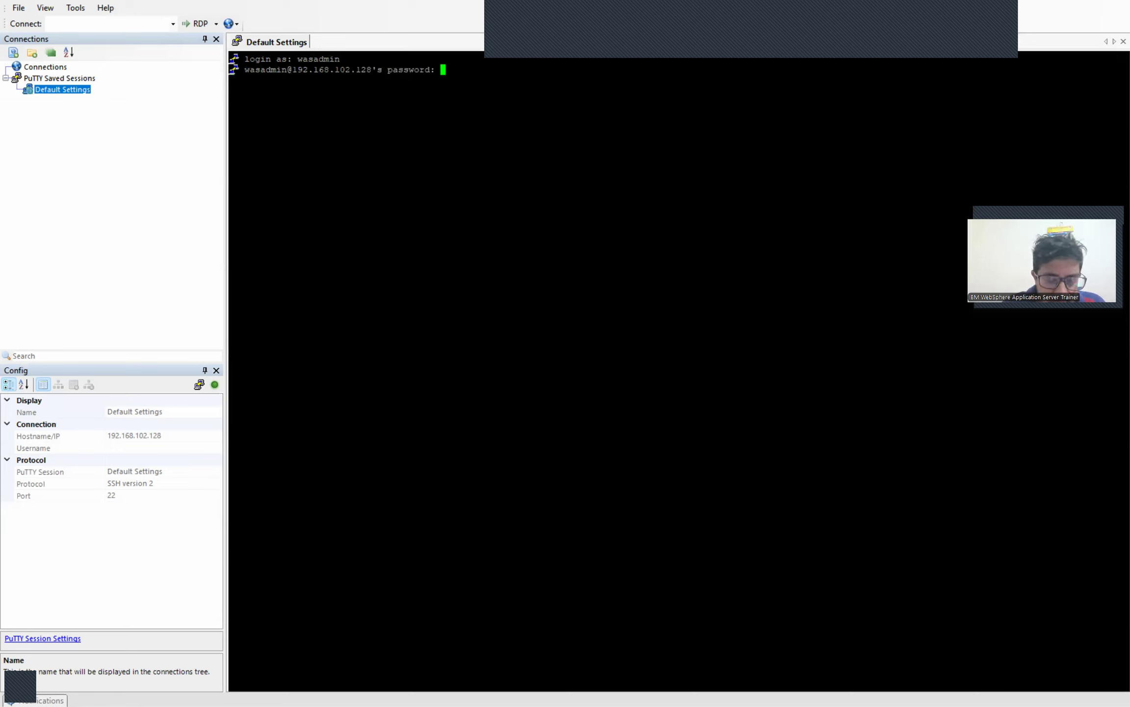
pyautogui.press('Return')
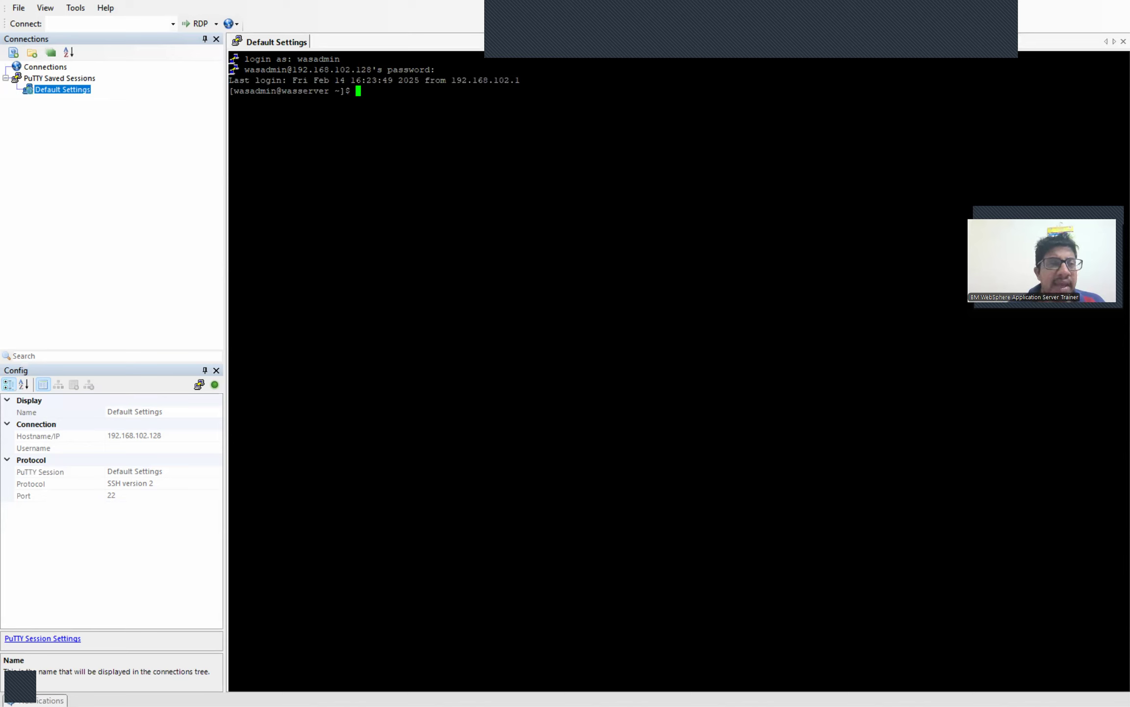
# Step: Change the session's PuTTY terminal font to 18-point Courier New and apply it
pyautogui.rightClick(282, 45)
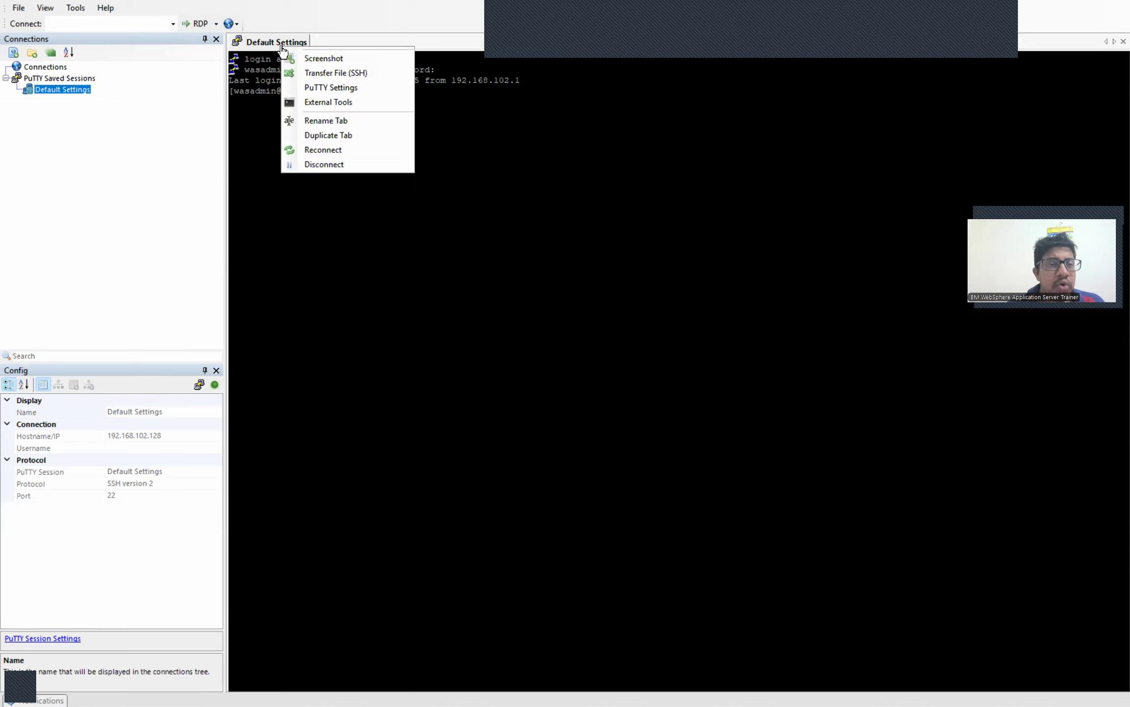
pyautogui.click(313, 90)
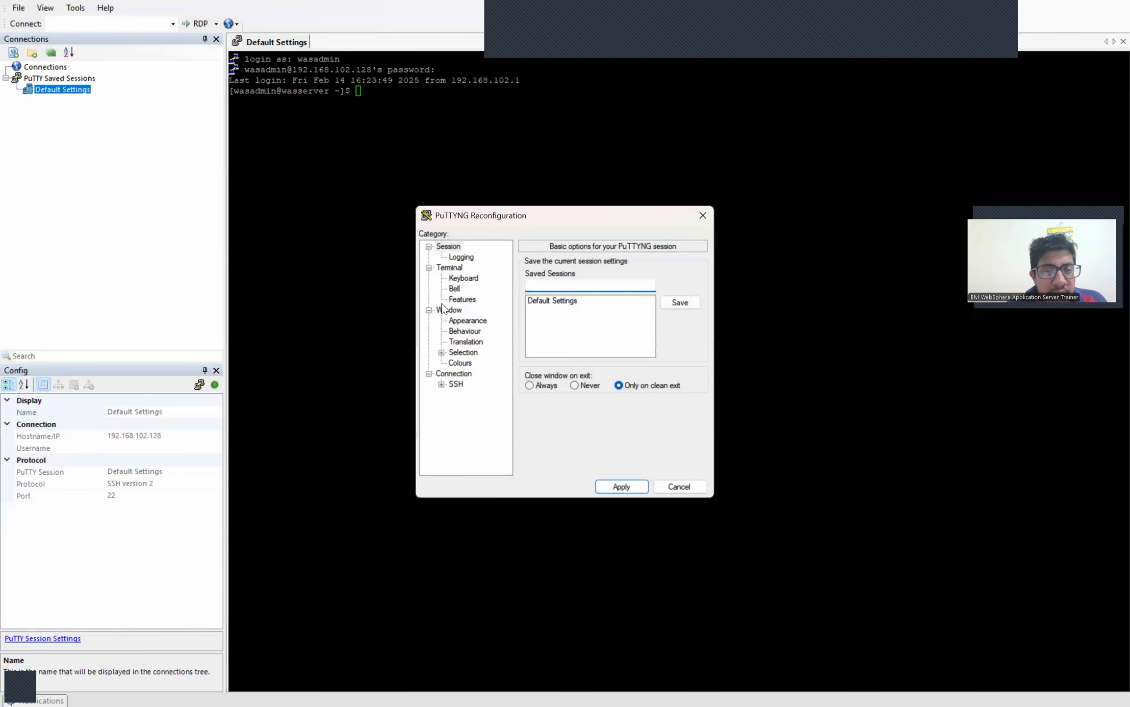
pyautogui.click(453, 323)
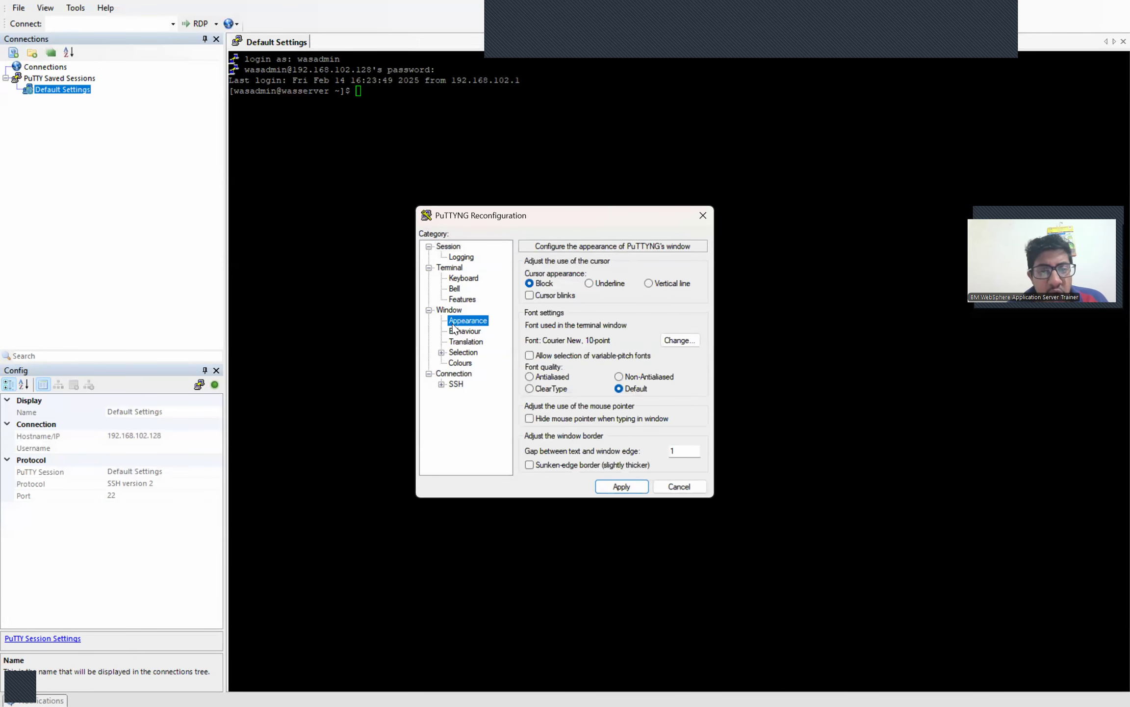
pyautogui.click(678, 337)
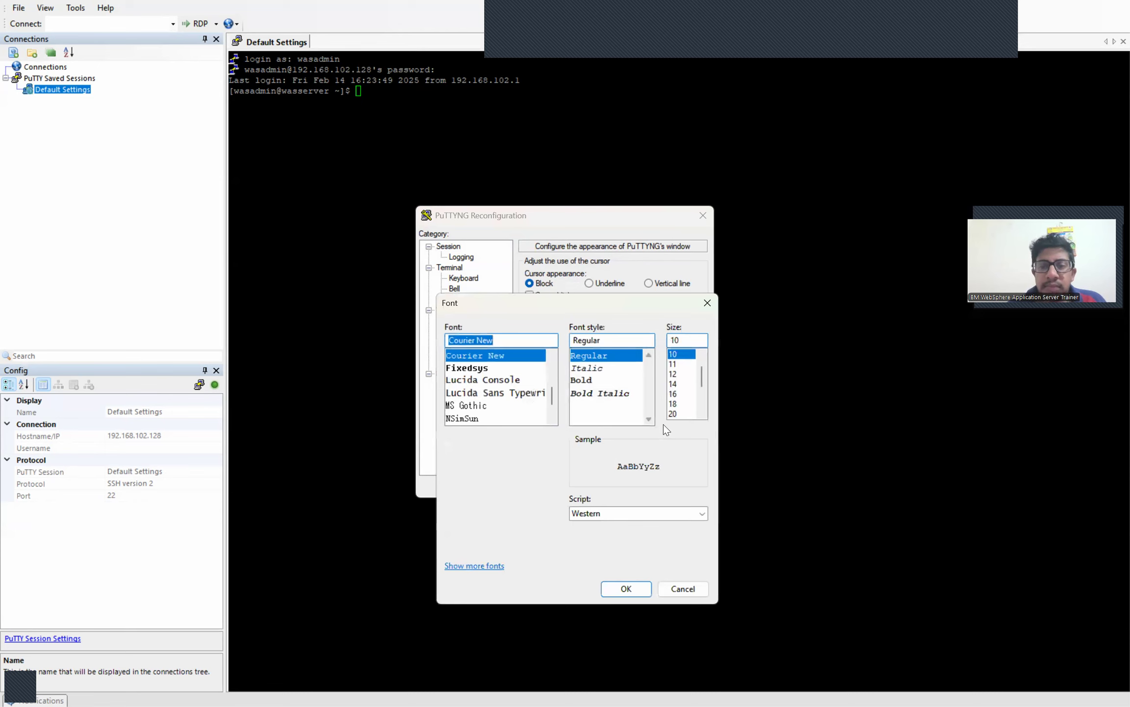
pyautogui.click(677, 403)
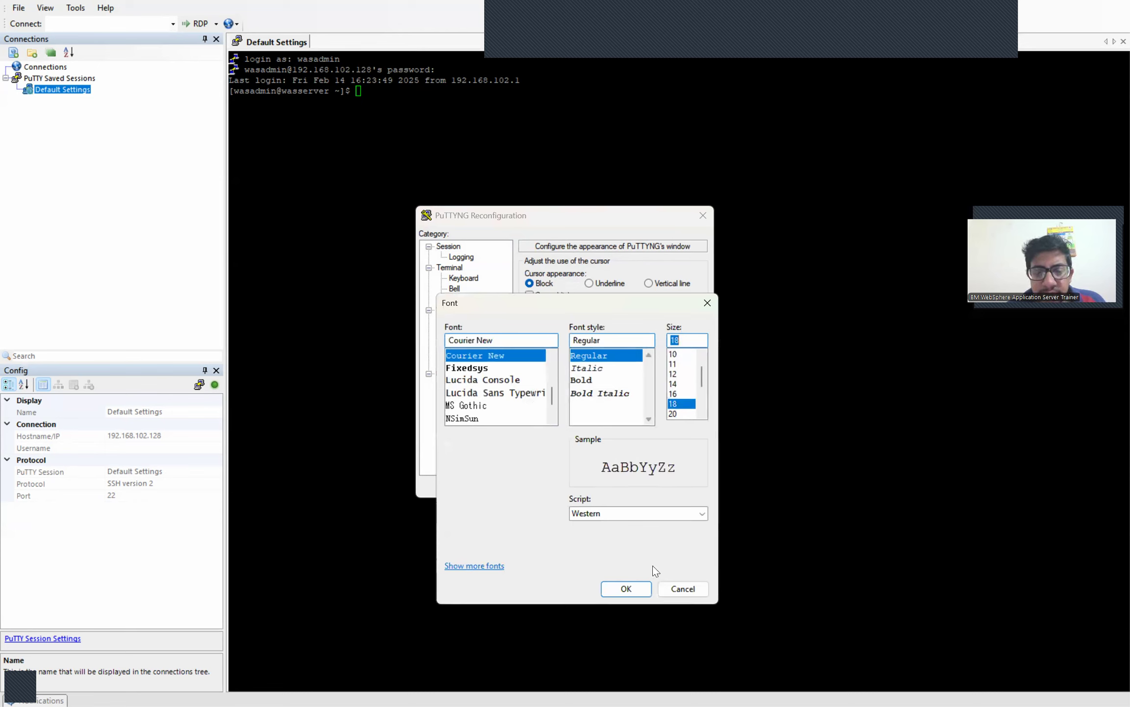
pyautogui.click(626, 588)
pyautogui.click(624, 487)
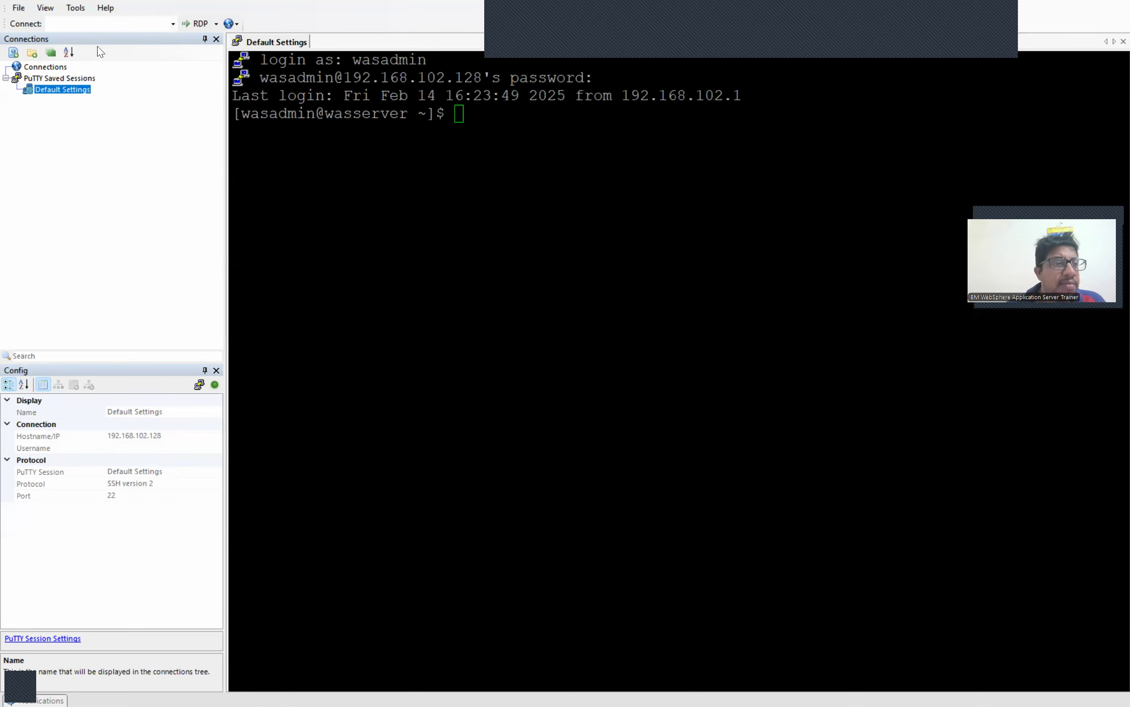
# Step: Connect over RDP to 192.168.102.128 and enter root and its password at the xrdp login
pyautogui.write('192')
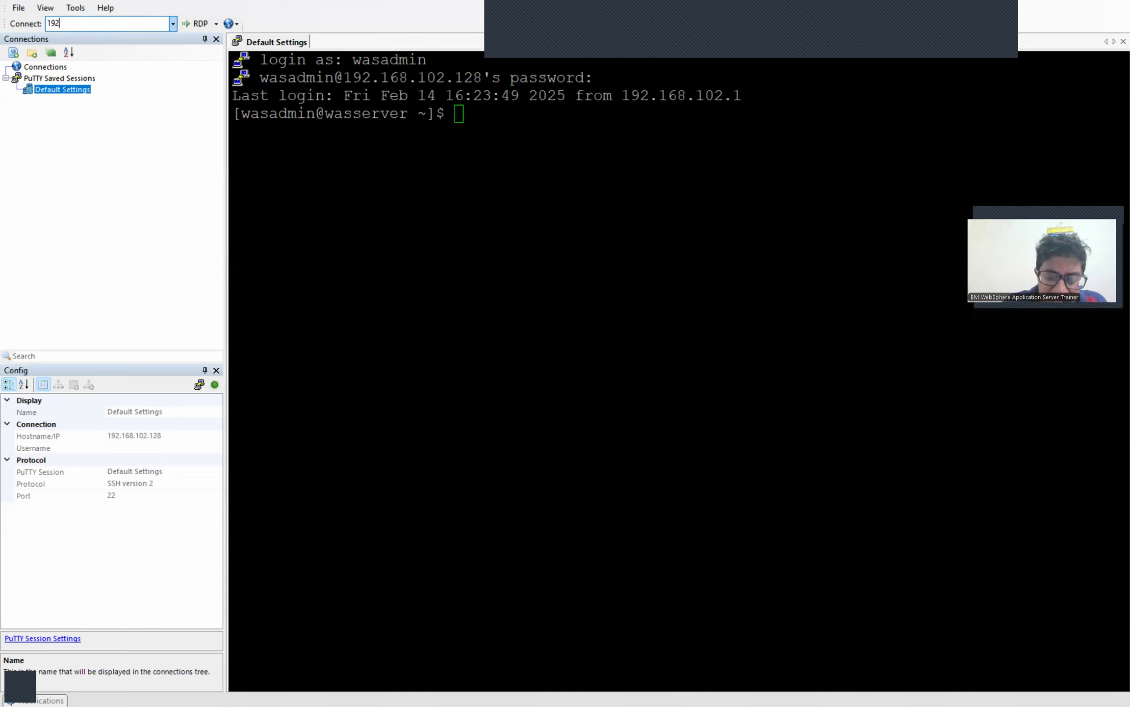
pyautogui.write('.168.102.128')
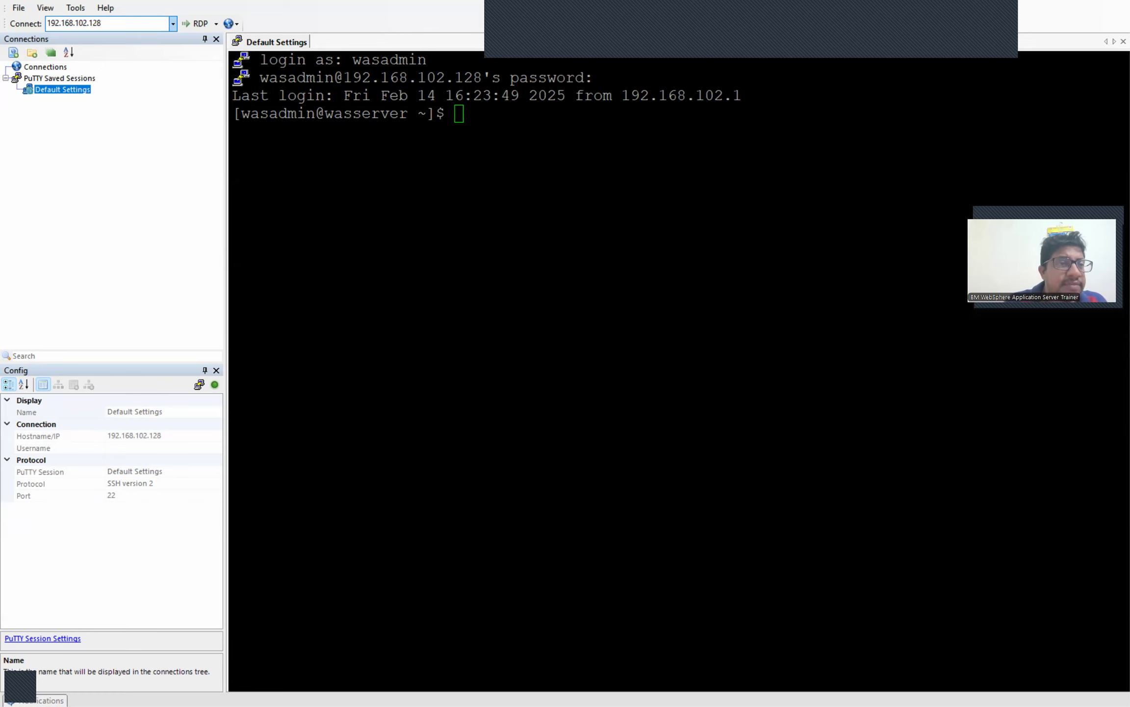
pyautogui.press('Return')
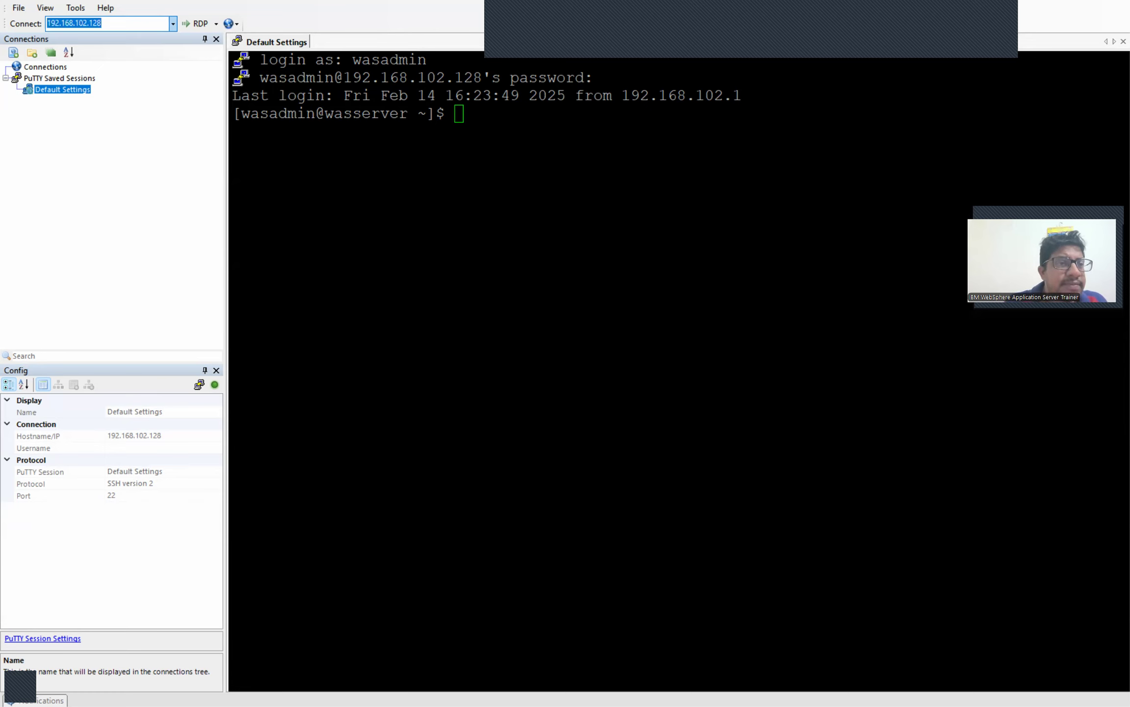
pyautogui.write('root')
pyautogui.press('Tab')
pyautogui.write('*********')
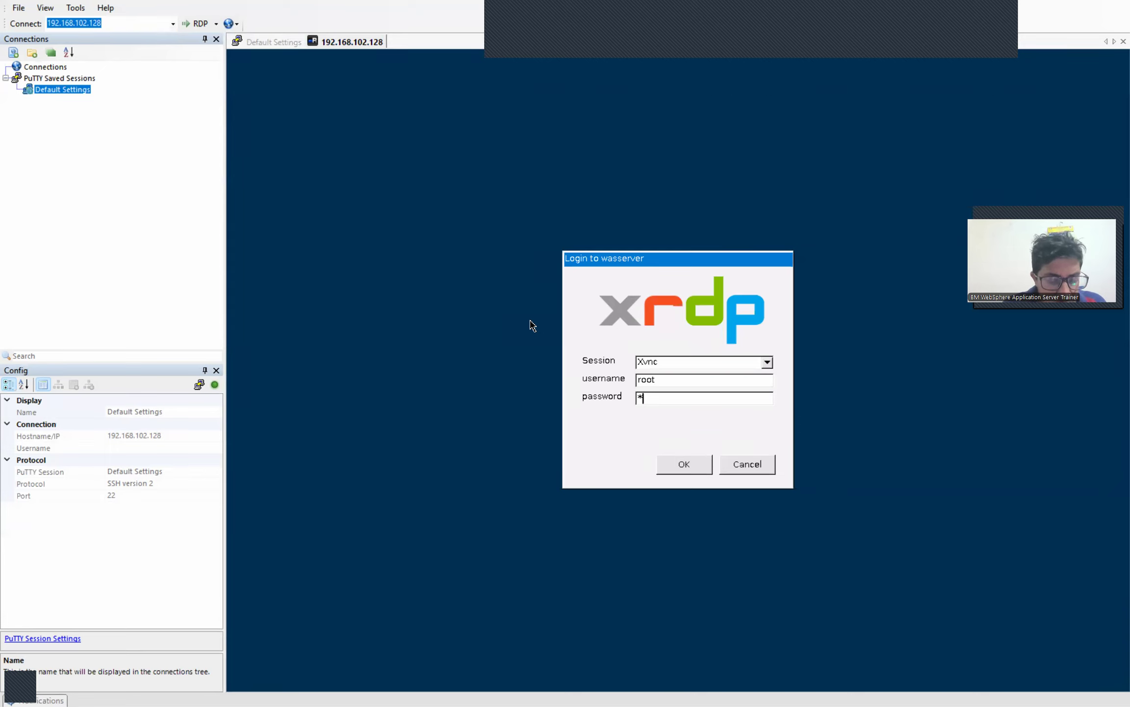
pyautogui.write('****')
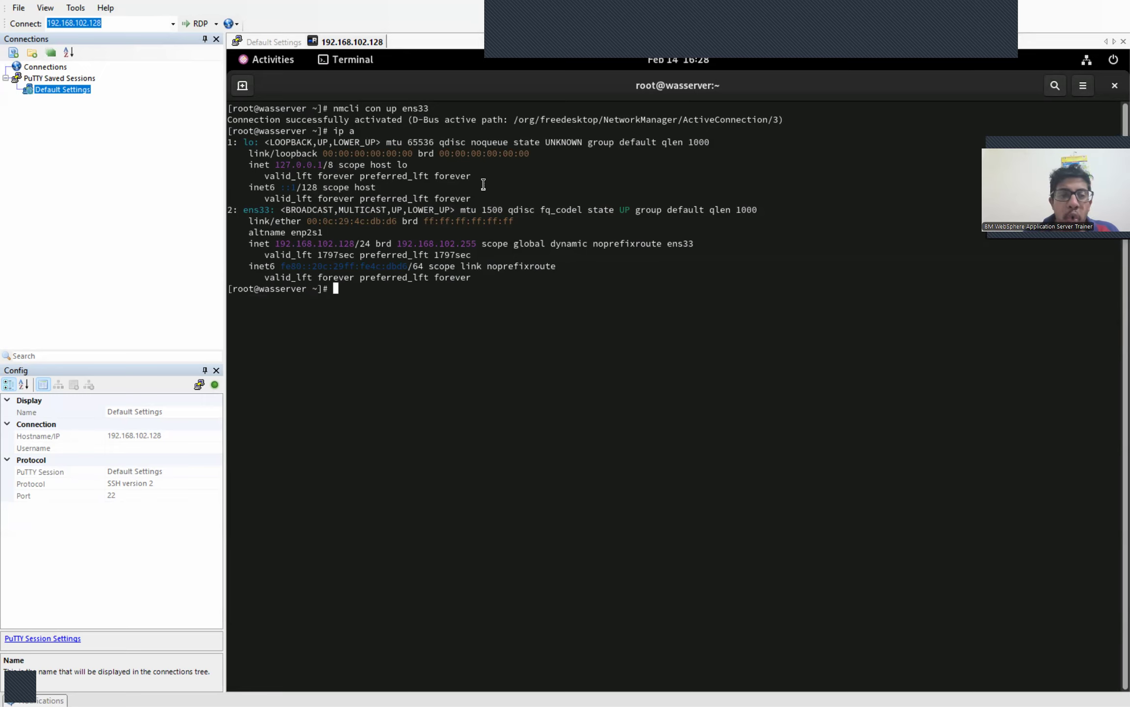
# Step: Run cat /etc/os-release in the Default Settings SSH session
pyautogui.click(247, 43)
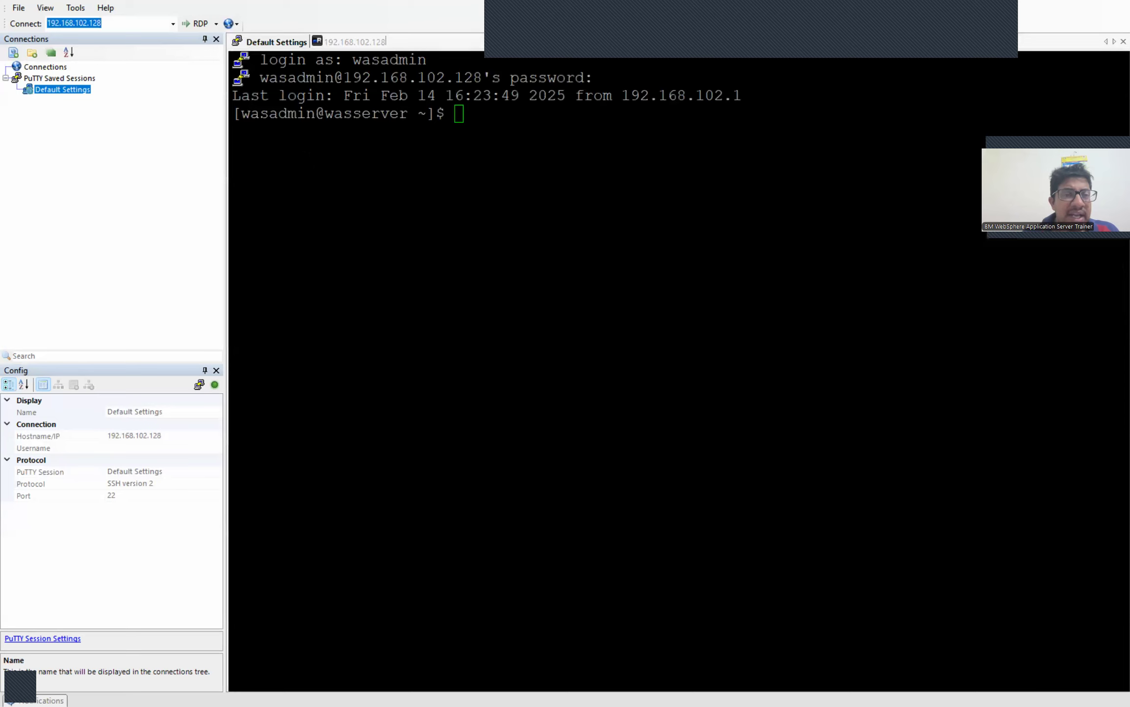
pyautogui.write('cat /etc')
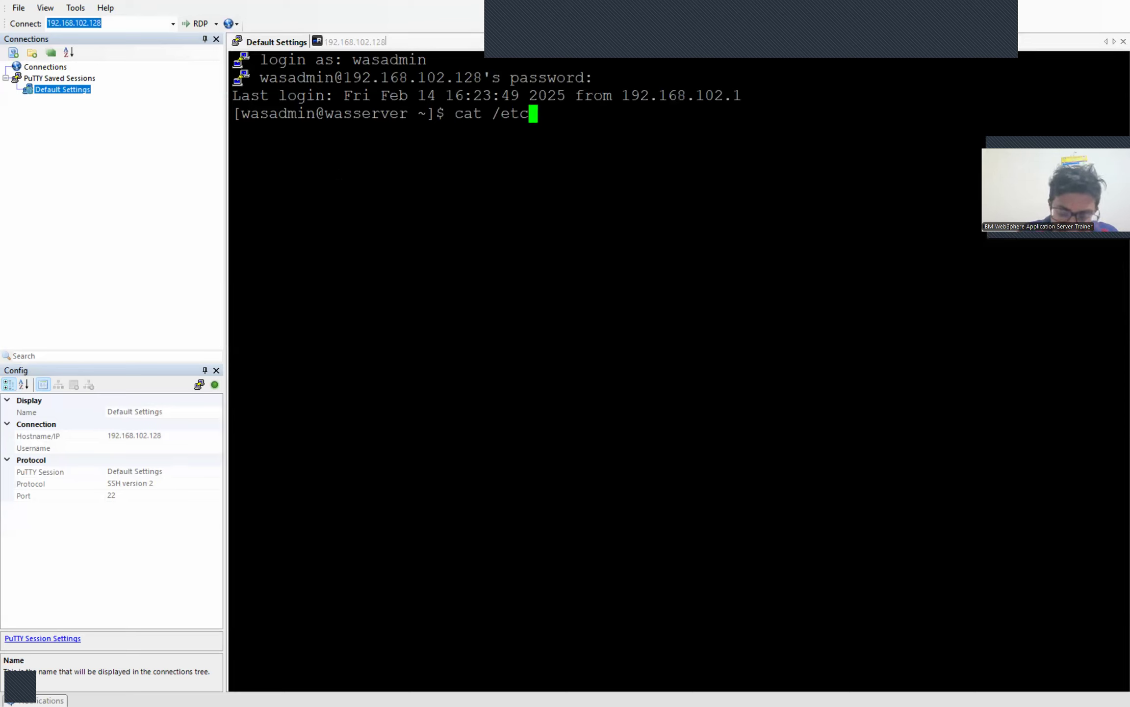
pyautogui.write('/os-re')
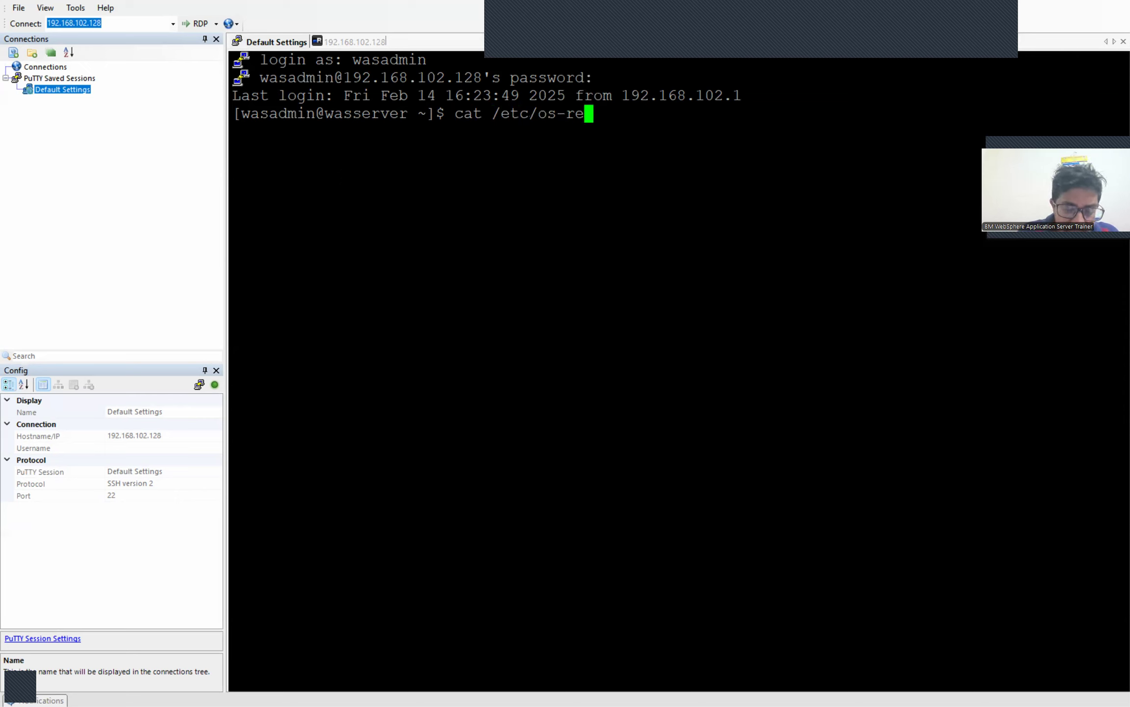
pyautogui.write('lease')
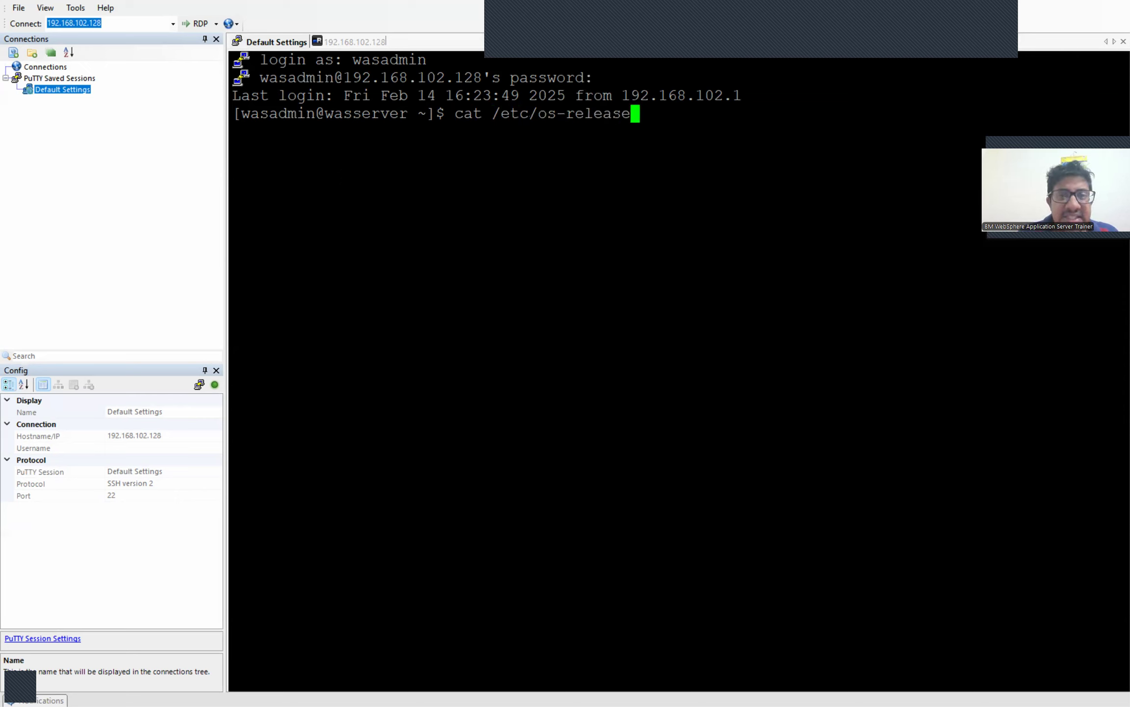
pyautogui.press('Return')
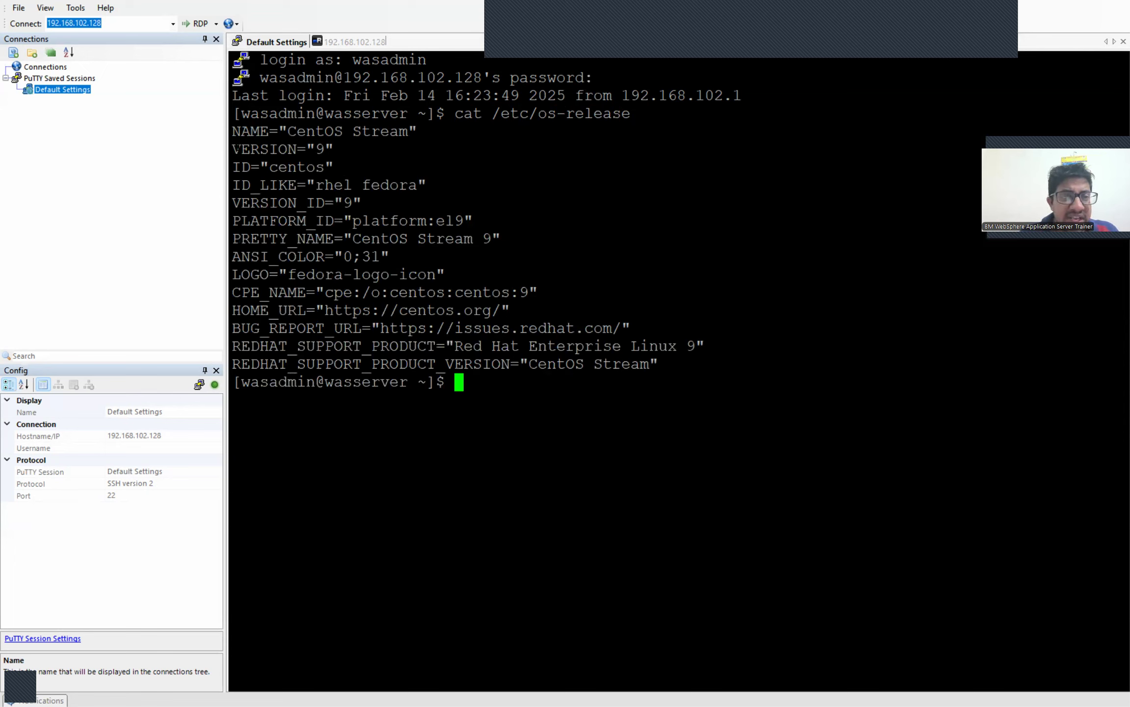
# Step: Highlight the ID through ANSI_COLOR lines, then the final release lines, clearing each selection
pyautogui.moveTo(235, 167); pyautogui.dragTo(480, 255)
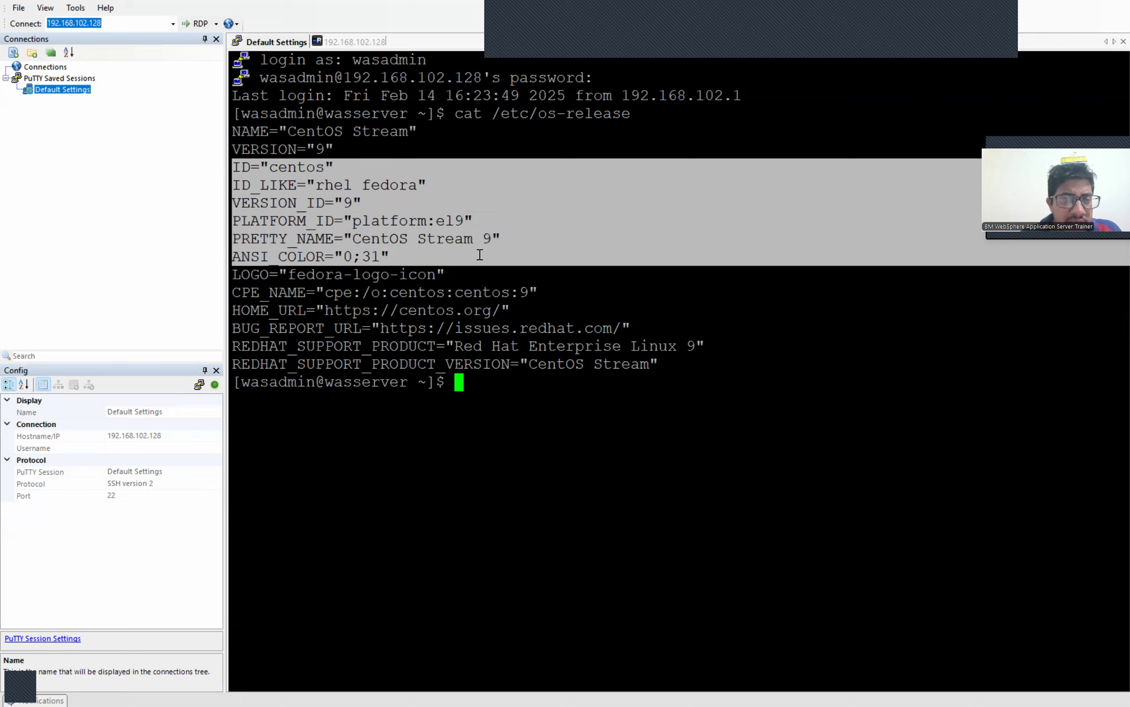
pyautogui.click(480, 254)
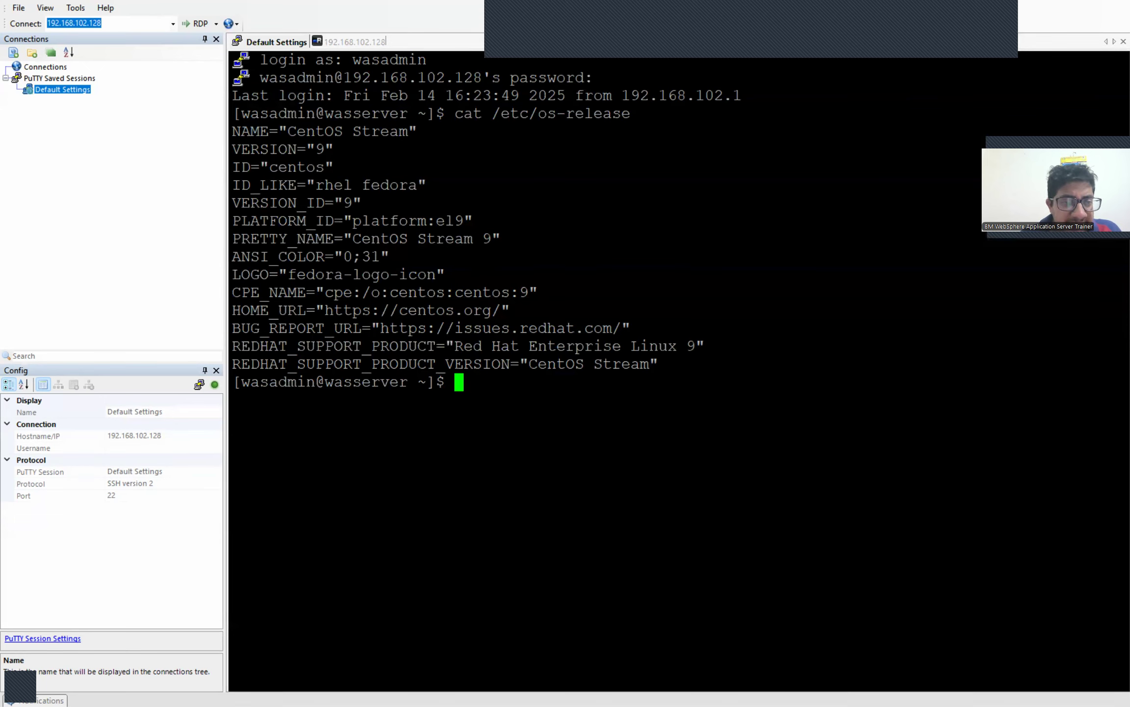
pyautogui.moveTo(633, 328); pyautogui.dragTo(449, 423)
pyautogui.click(450, 423)
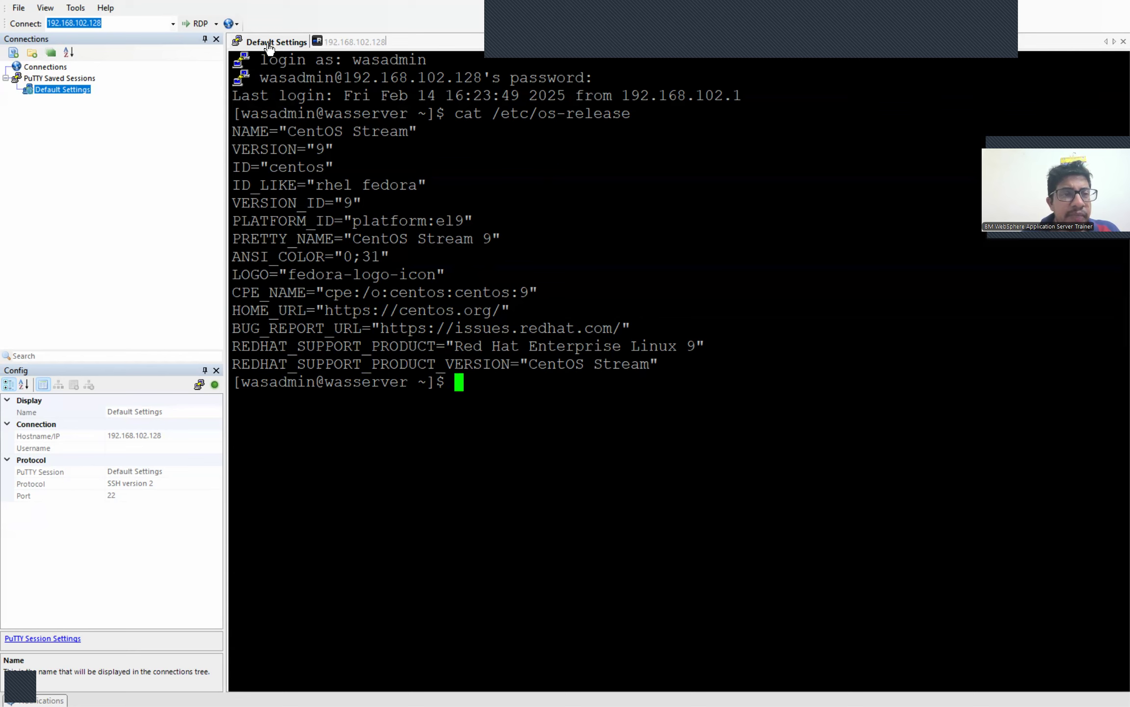
# Step: Reconnect the 192.168.102.128 remote desktop tab from its context menu
pyautogui.click(342, 43)
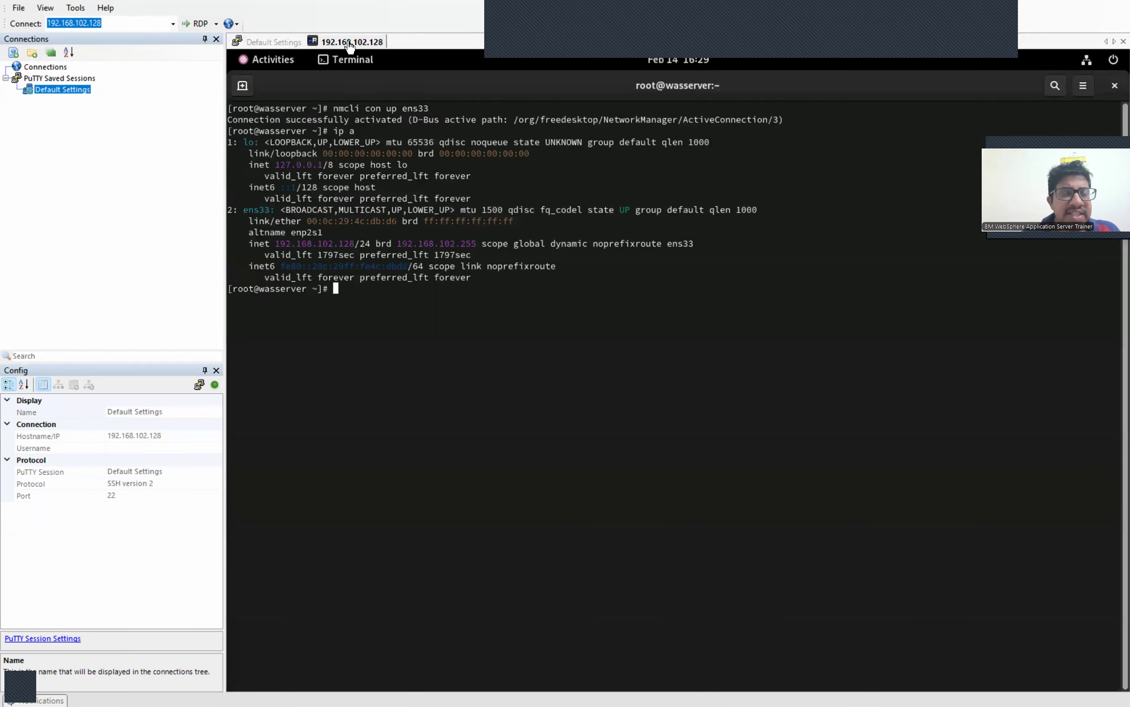
pyautogui.click(281, 43)
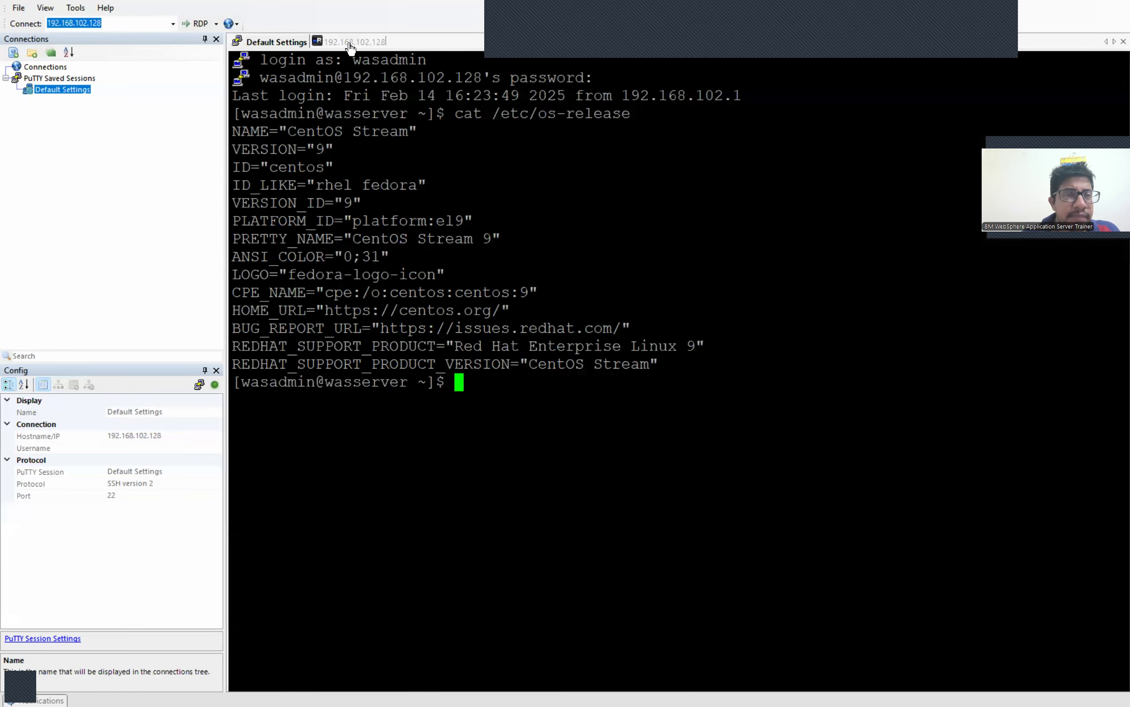
pyautogui.click(348, 44)
pyautogui.rightClick(350, 46)
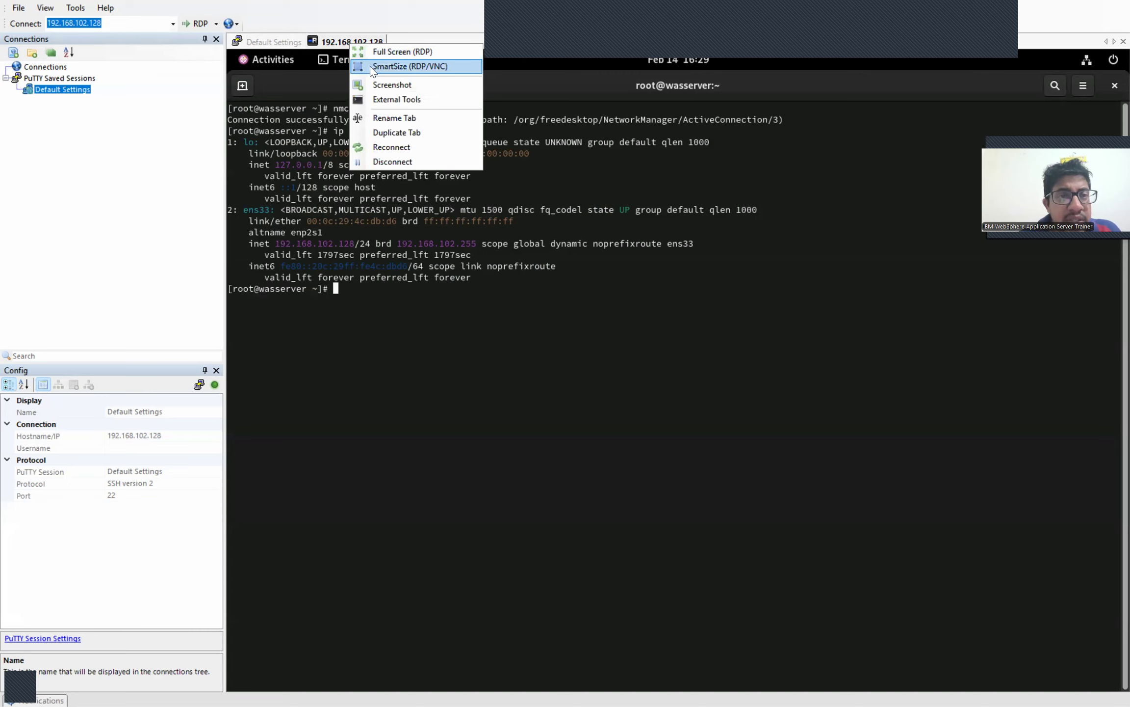
pyautogui.click(370, 67)
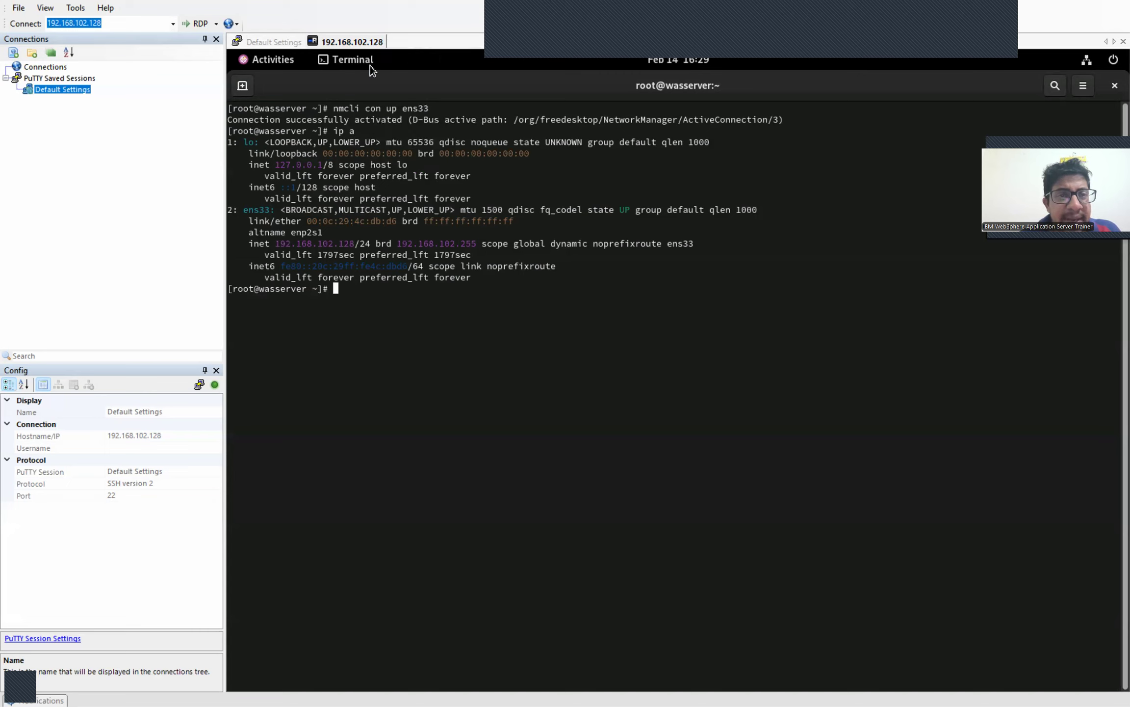
pyautogui.rightClick(351, 48)
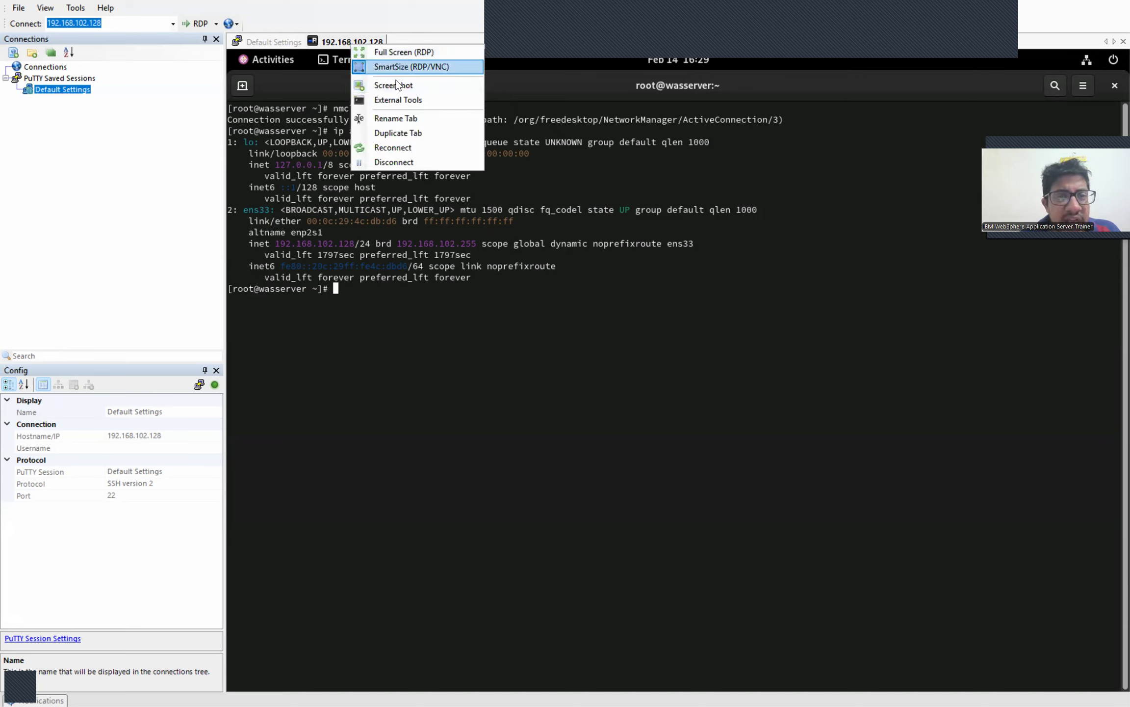
pyautogui.click(390, 148)
# Step: Sign in to xrdp as root with the password, then return to the Default Settings SSH tab
pyautogui.write('root')
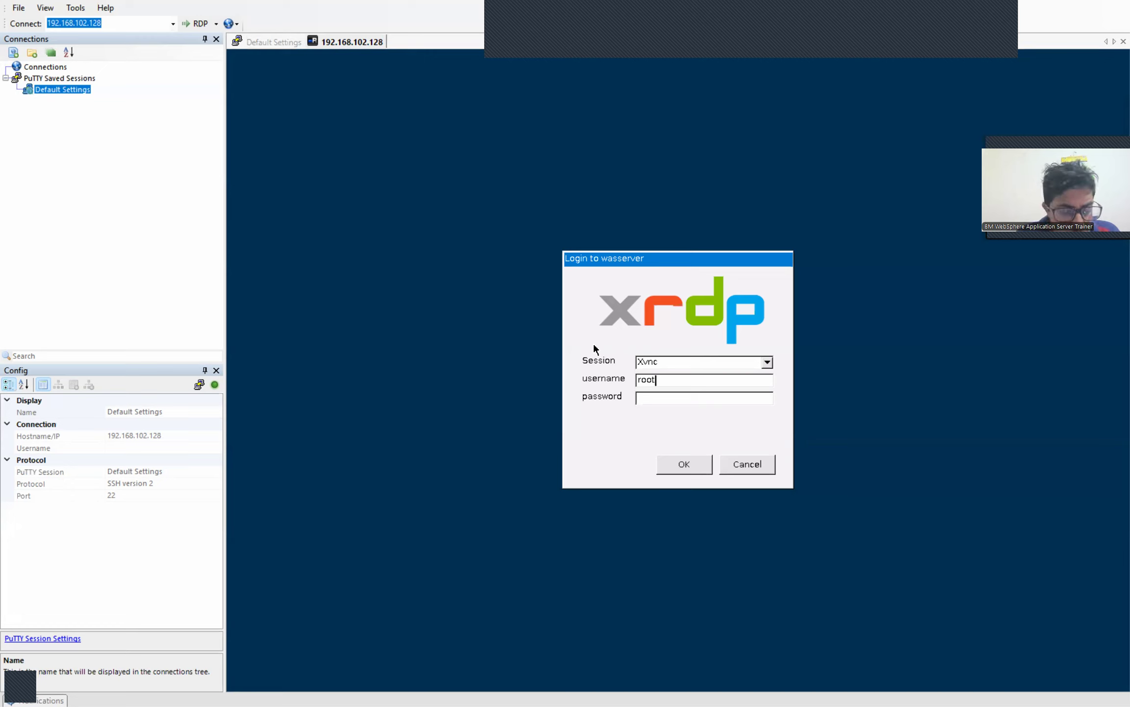
pyautogui.press('Tab')
pyautogui.write('********')
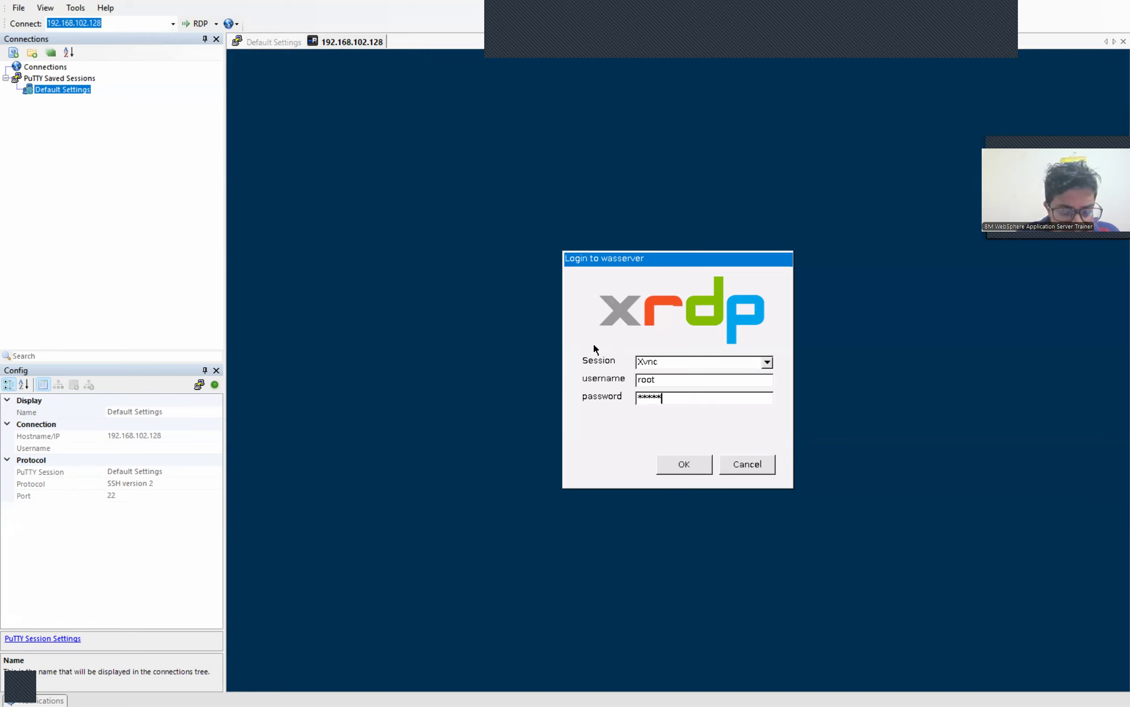
pyautogui.write('*****')
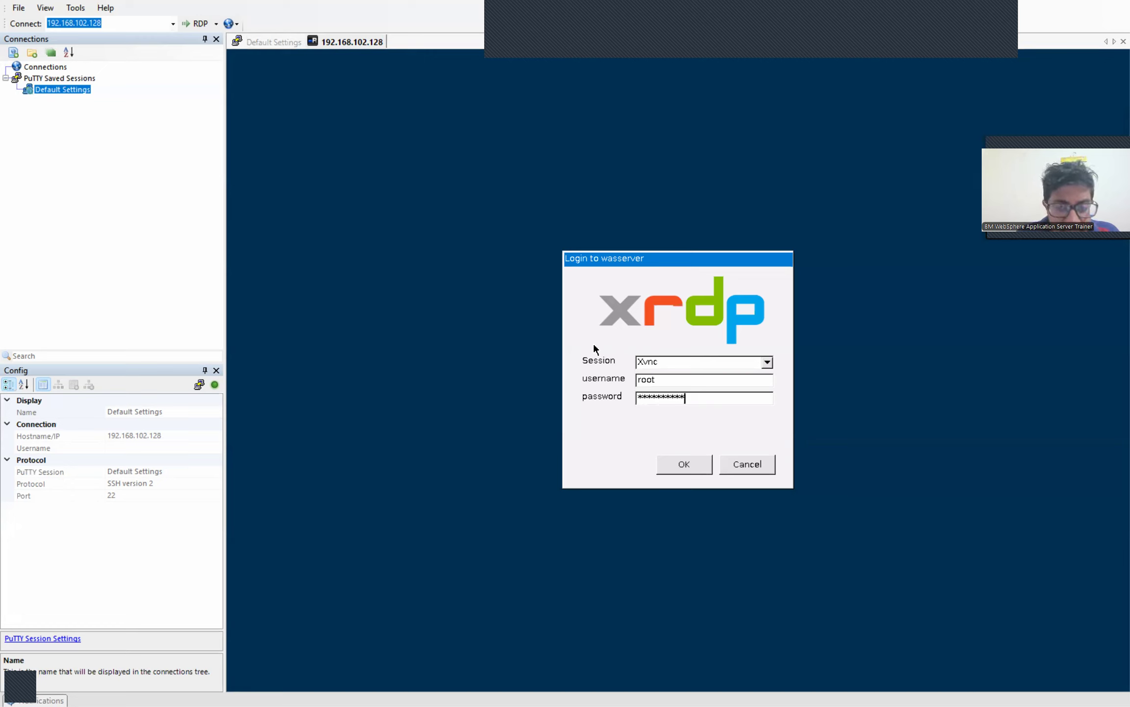
pyautogui.press('Return')
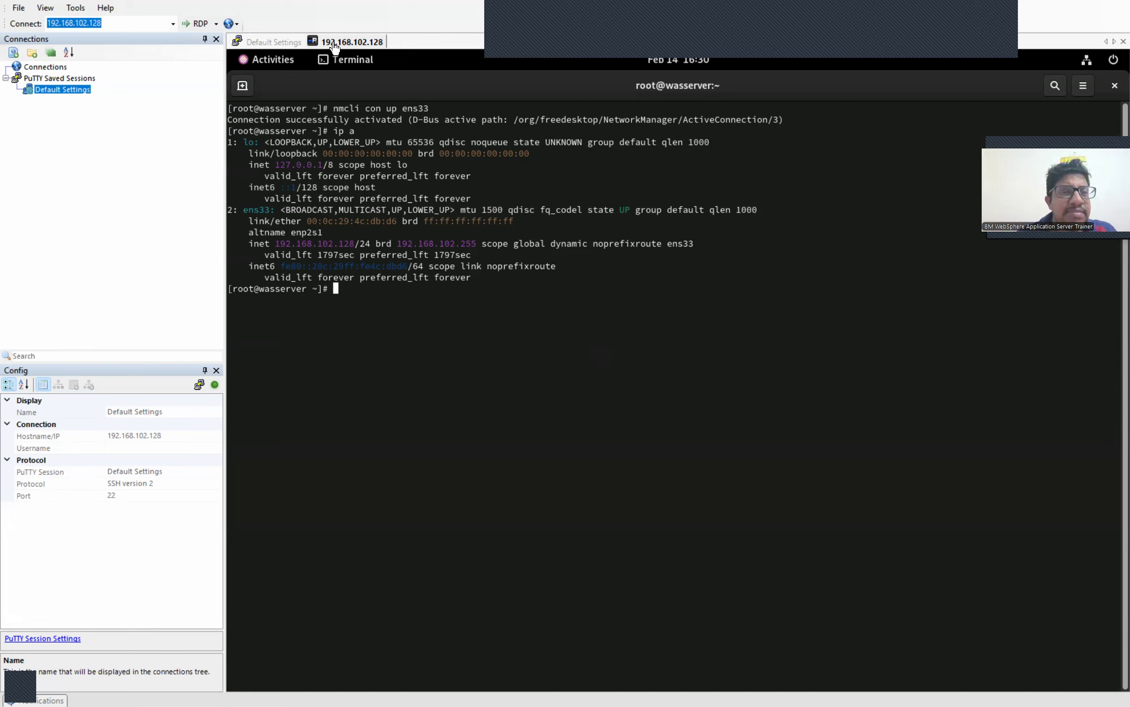
pyautogui.click(257, 45)
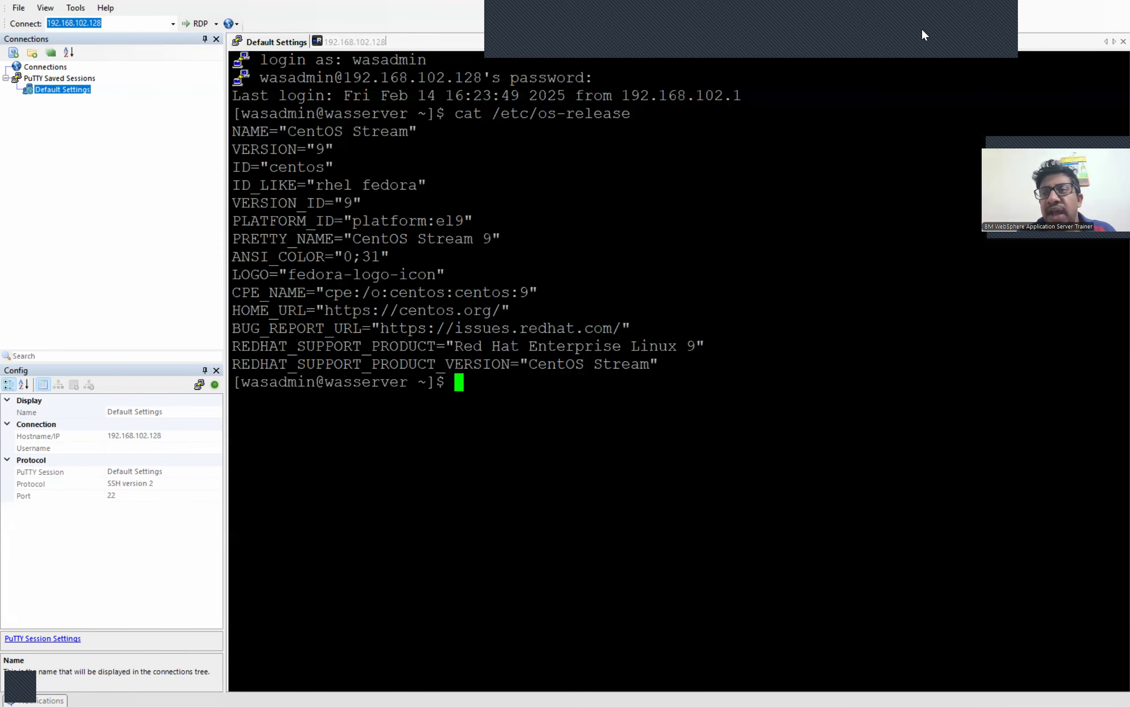
pyautogui.click(989, 18)
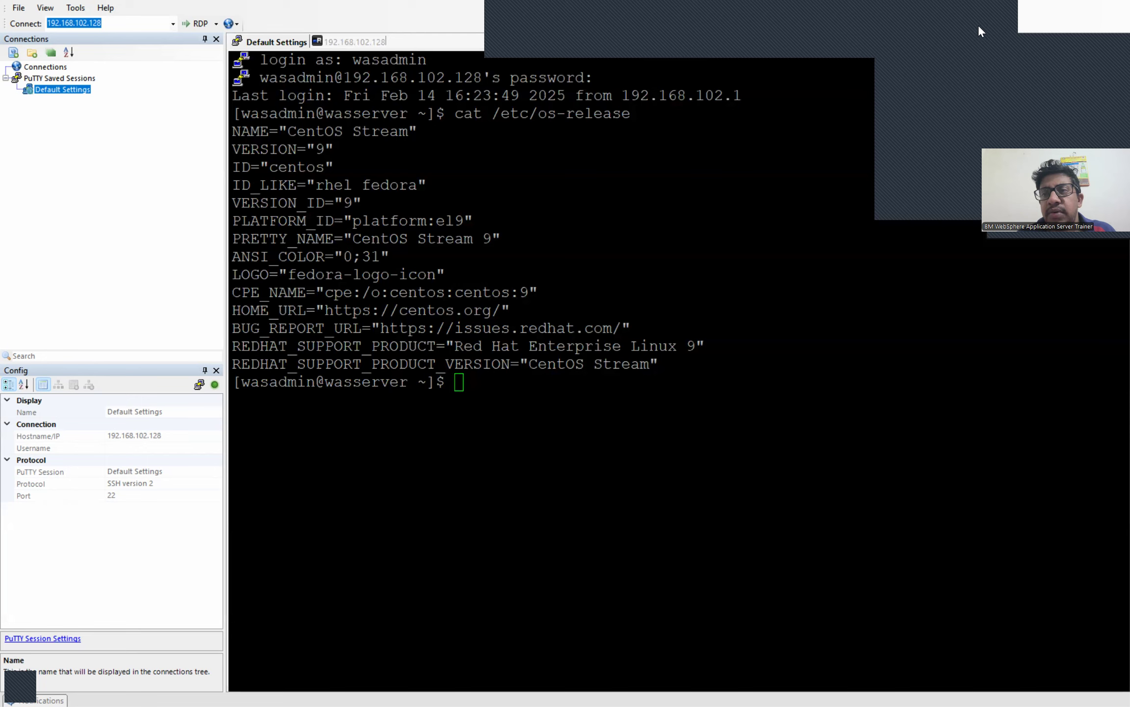